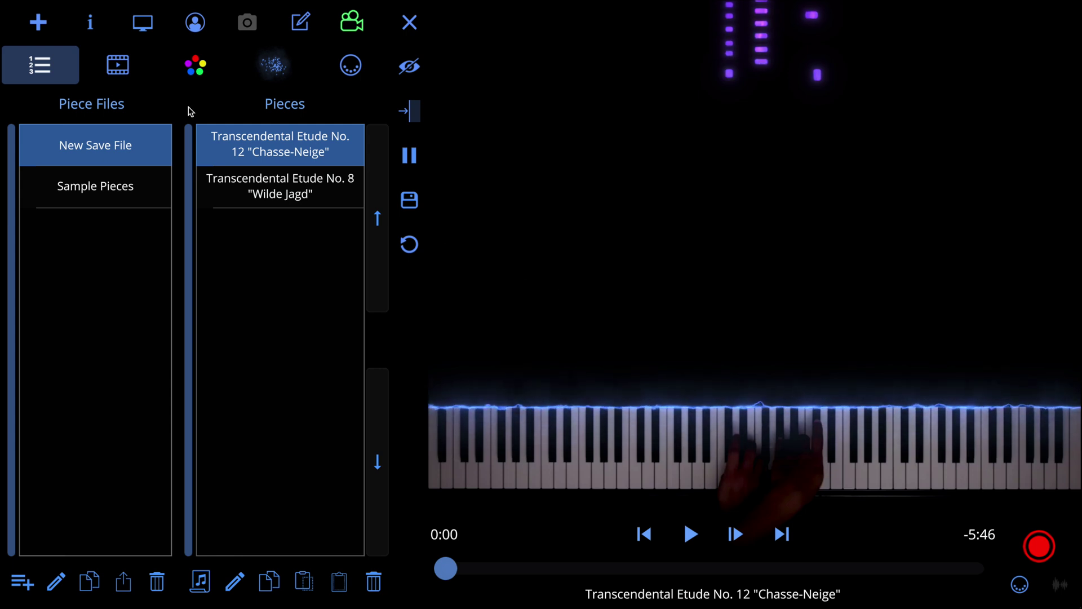
# - Import La Campanella MIDI.mid and create a new piece from it
pyautogui.click(39, 22)
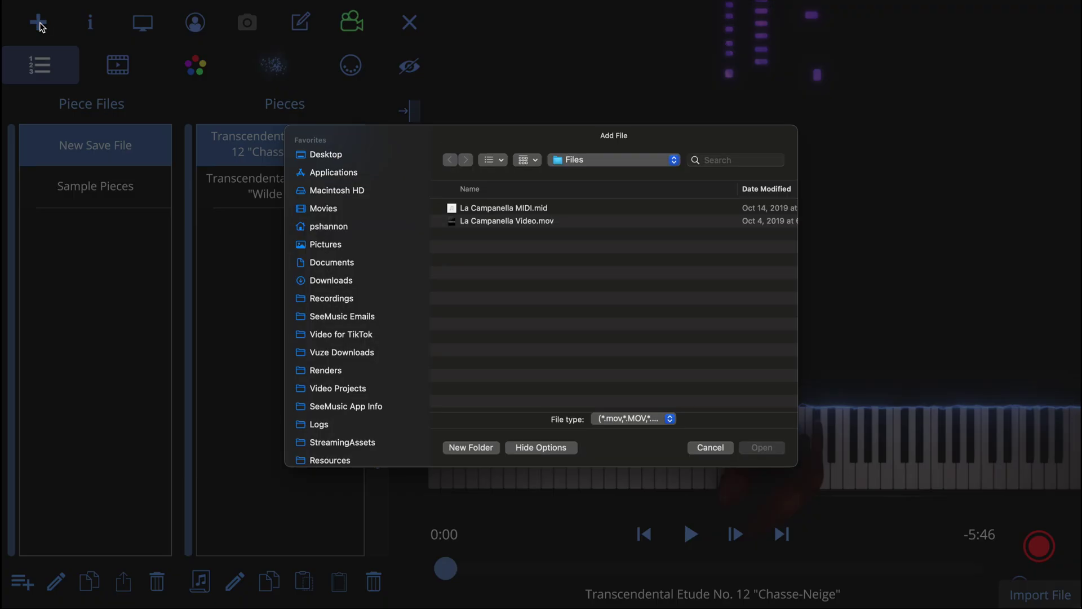
pyautogui.click(511, 208)
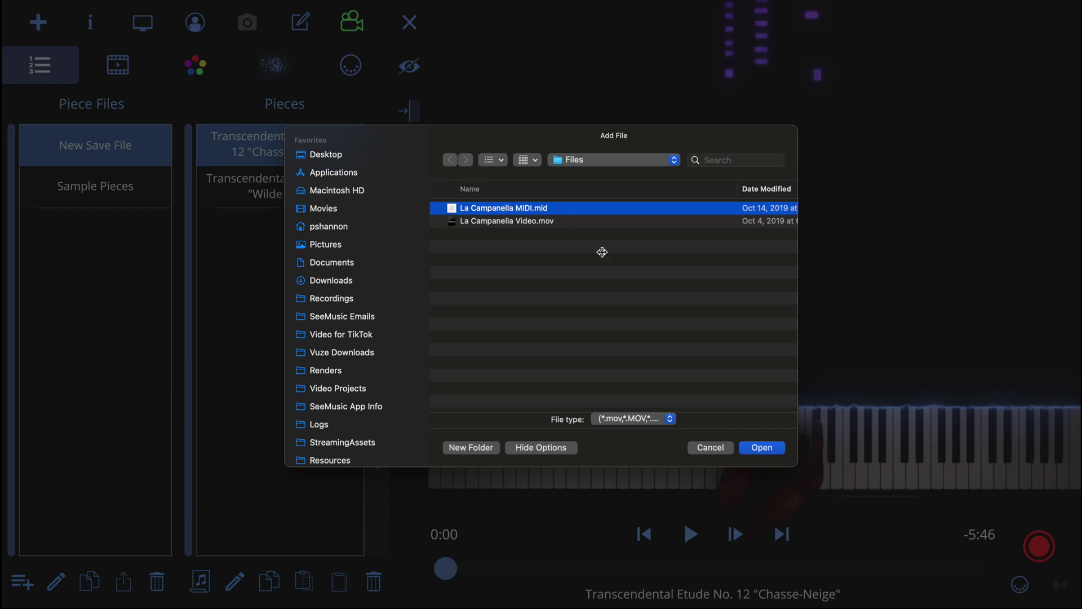
pyautogui.click(763, 448)
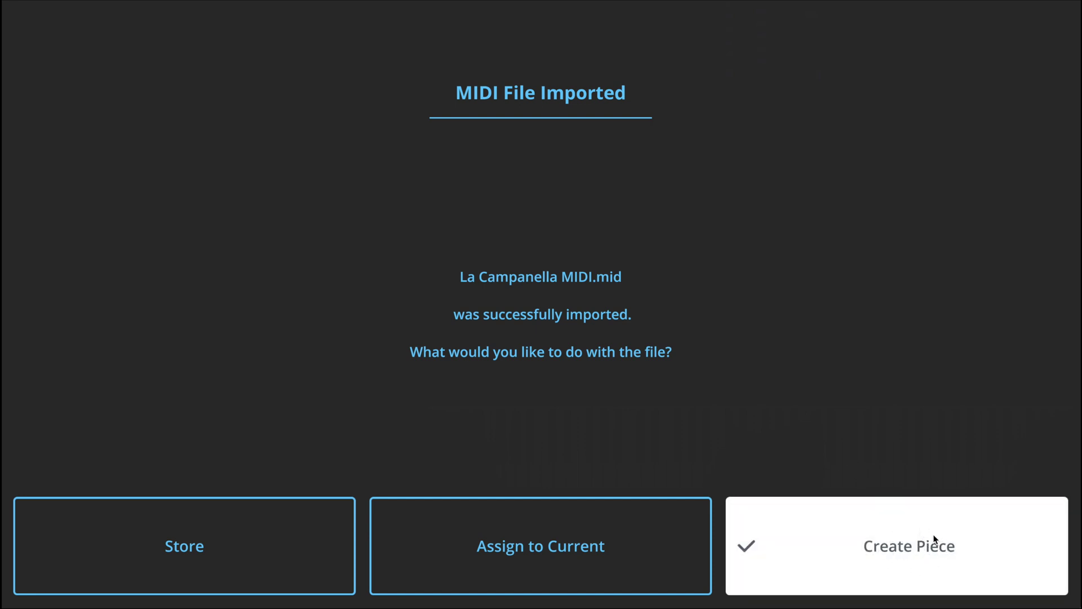
pyautogui.click(917, 562)
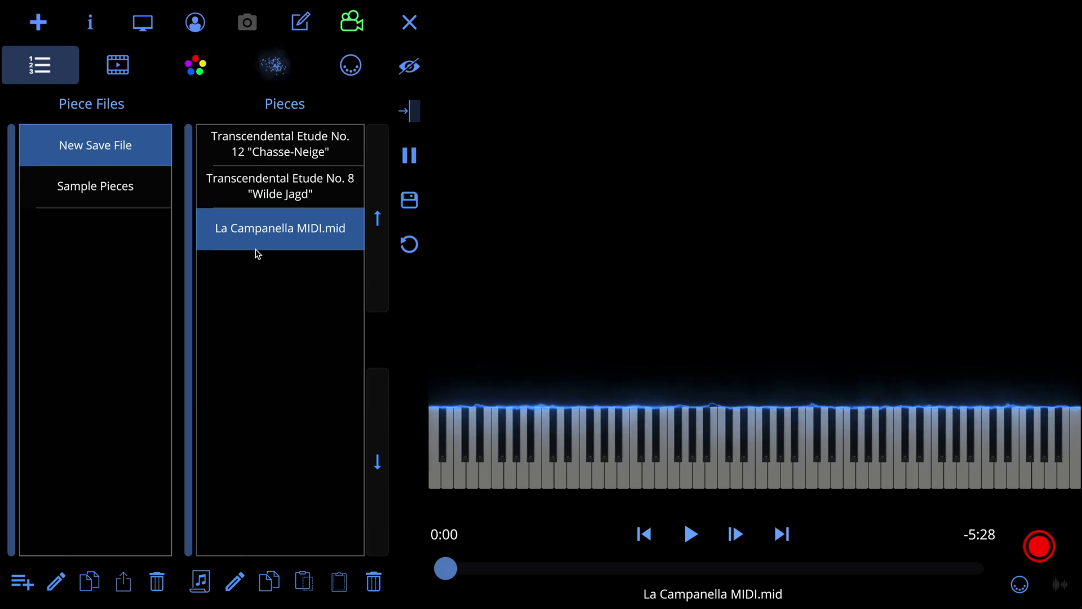
# - Look over the new piece's media assignments and colour settings, and return to the piece list
pyautogui.click(123, 78)
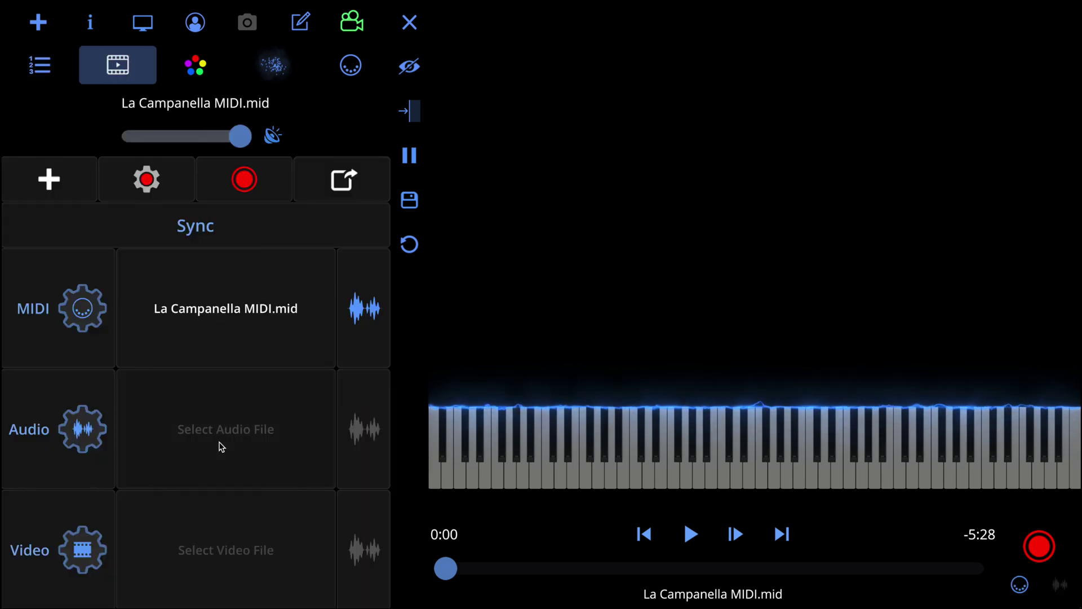
pyautogui.click(188, 65)
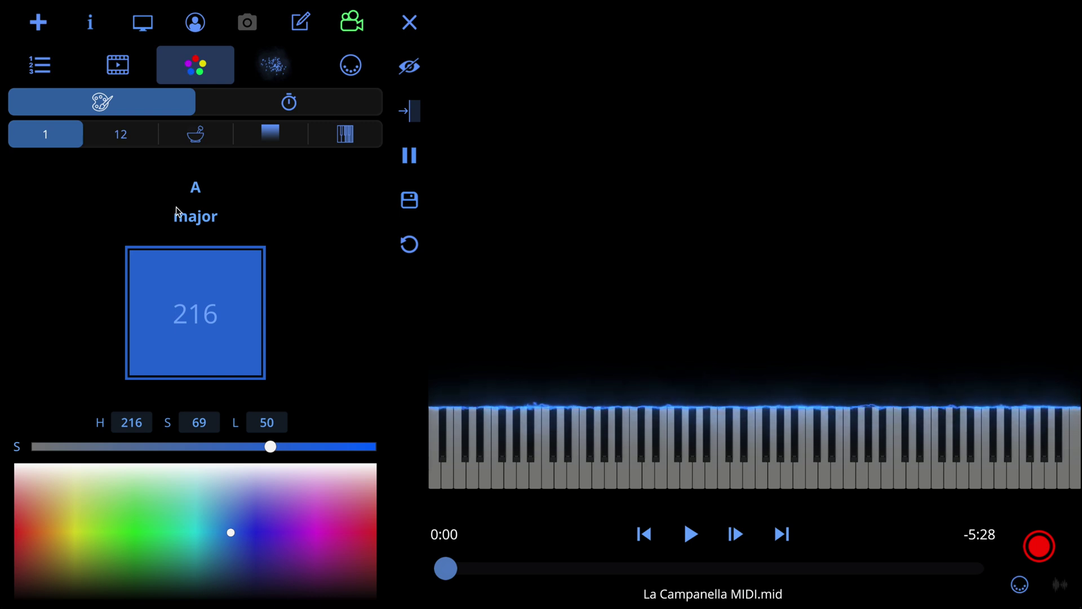
pyautogui.click(39, 65)
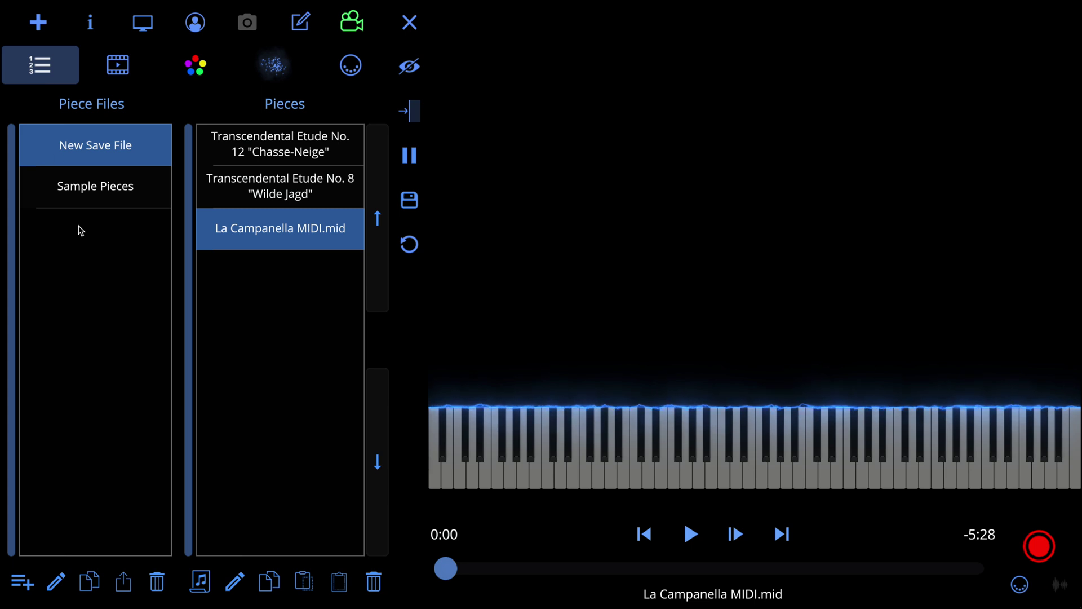
# - Preview the Moonlight Sonata - 3rd Movement from Sample Pieces at about 0:16
pyautogui.click(98, 195)
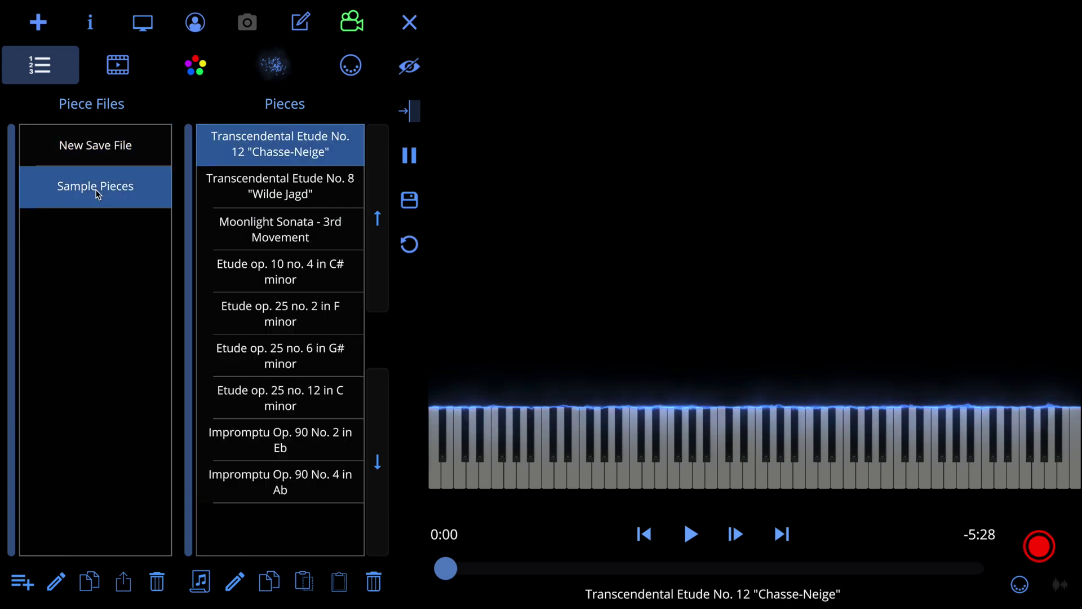
pyautogui.click(293, 228)
pyautogui.moveTo(443, 575); pyautogui.dragTo(469, 570)
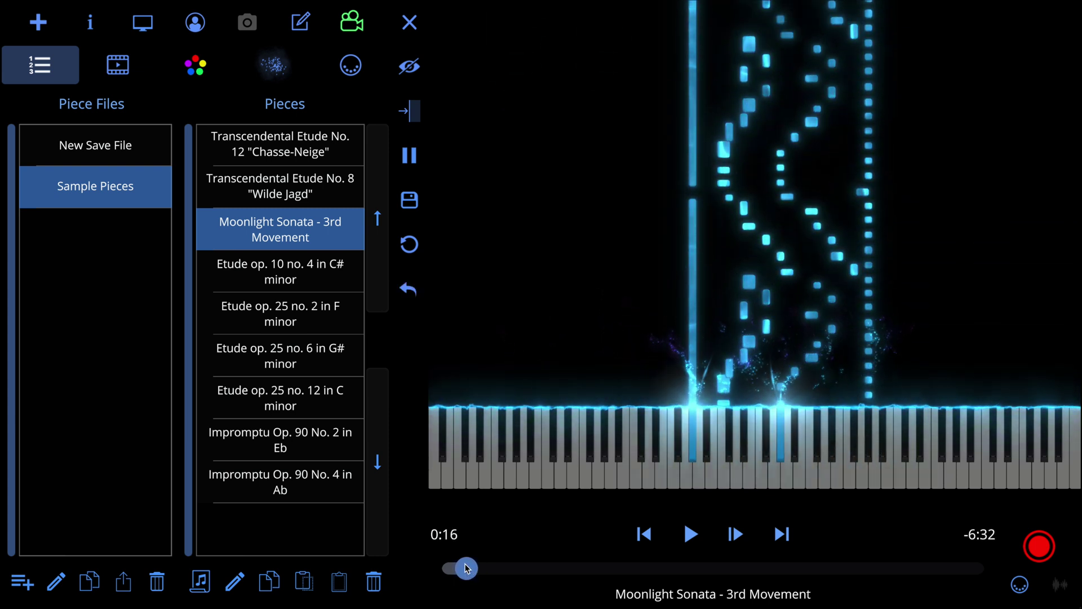
# - Reselect the La Campanella MIDI.mid piece in New Save File and move playback to about 0:30
pyautogui.click(78, 161)
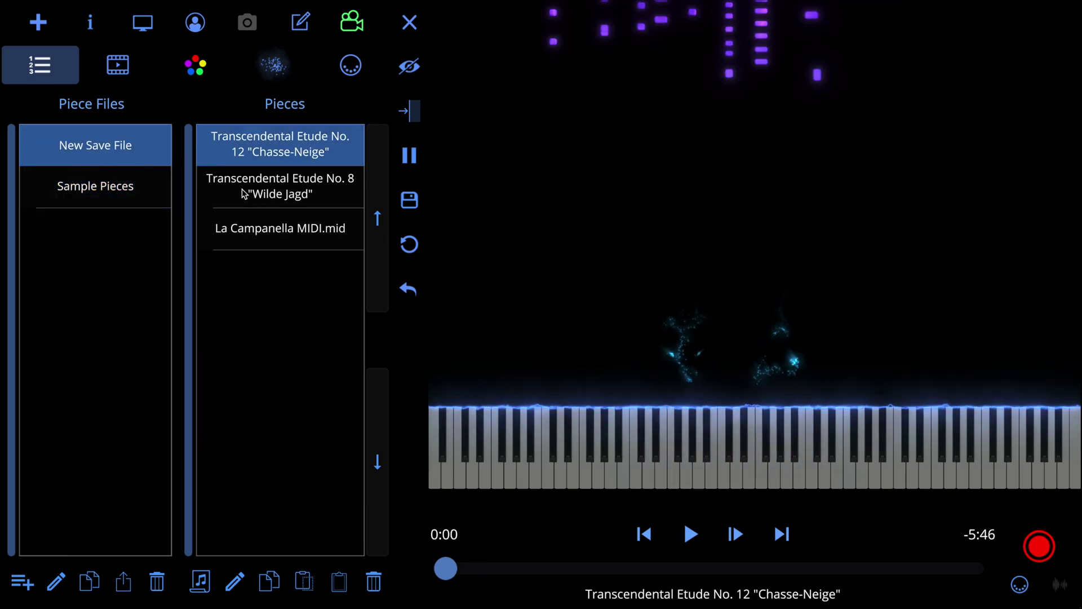
pyautogui.click(275, 245)
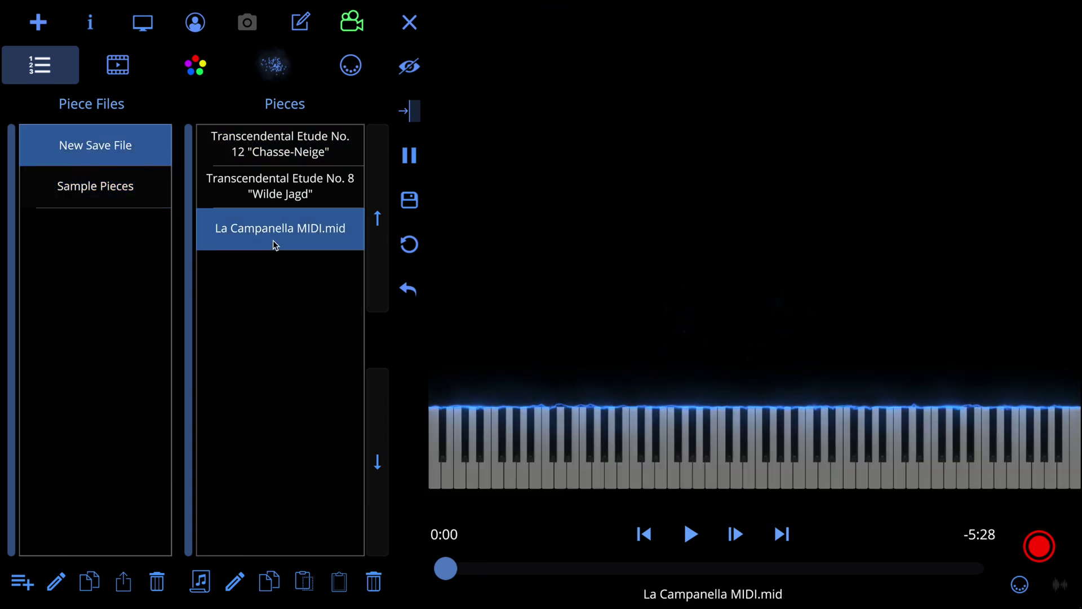
pyautogui.moveTo(476, 567); pyautogui.dragTo(498, 567)
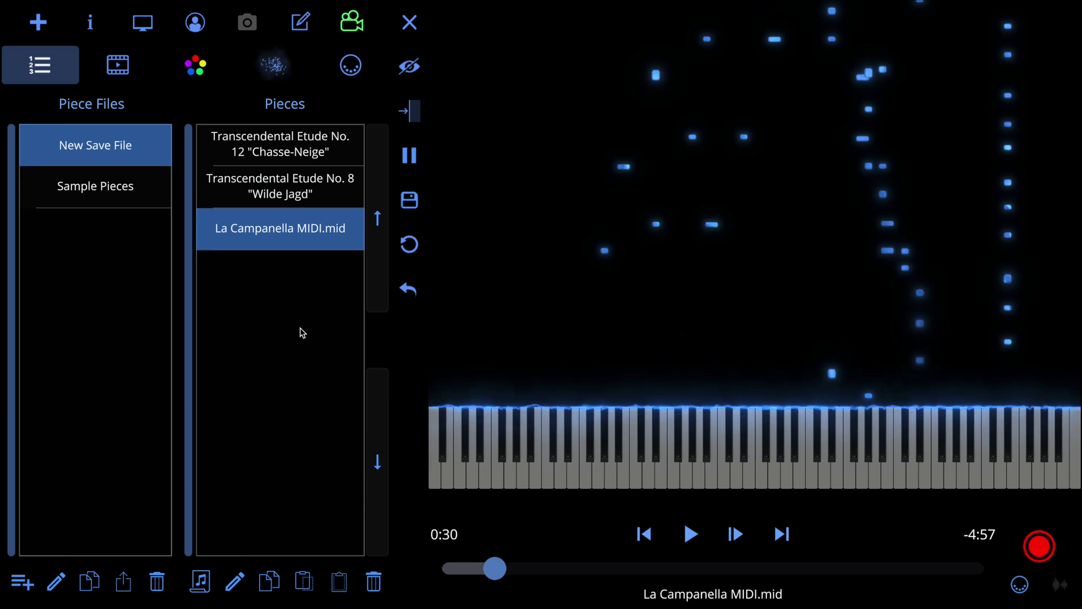
# - Import La Campanella Video.mov as a Hands video and assign it to the current piece
pyautogui.click(38, 25)
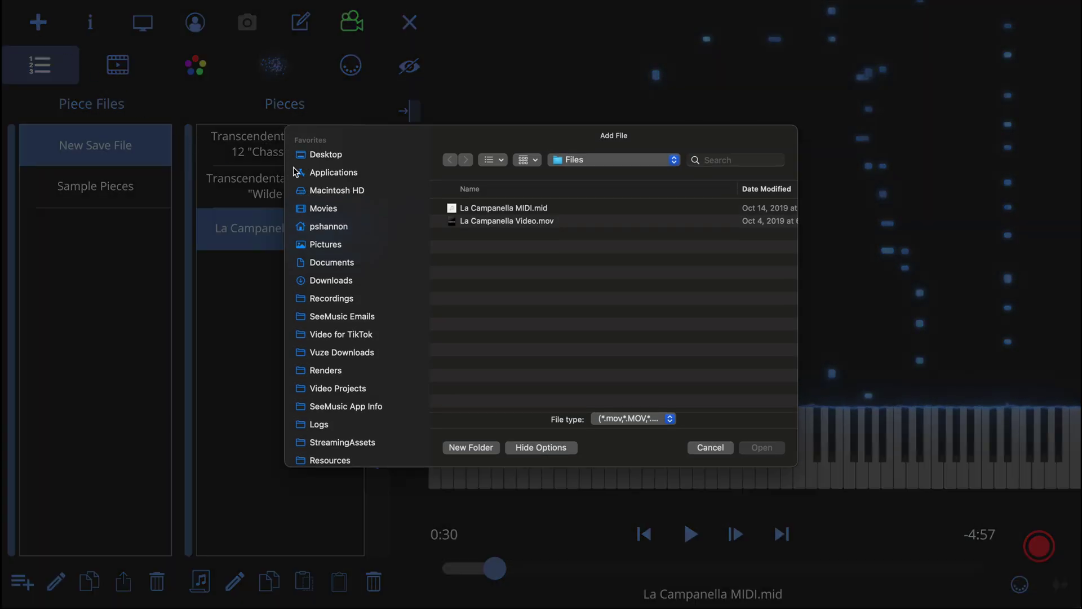
pyautogui.click(501, 222)
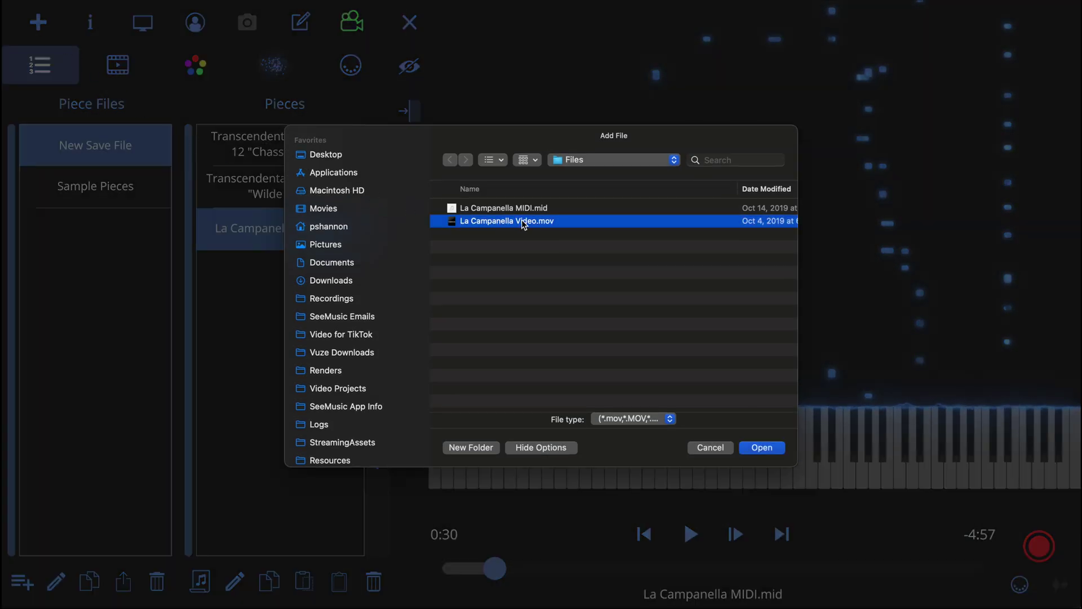
pyautogui.click(770, 448)
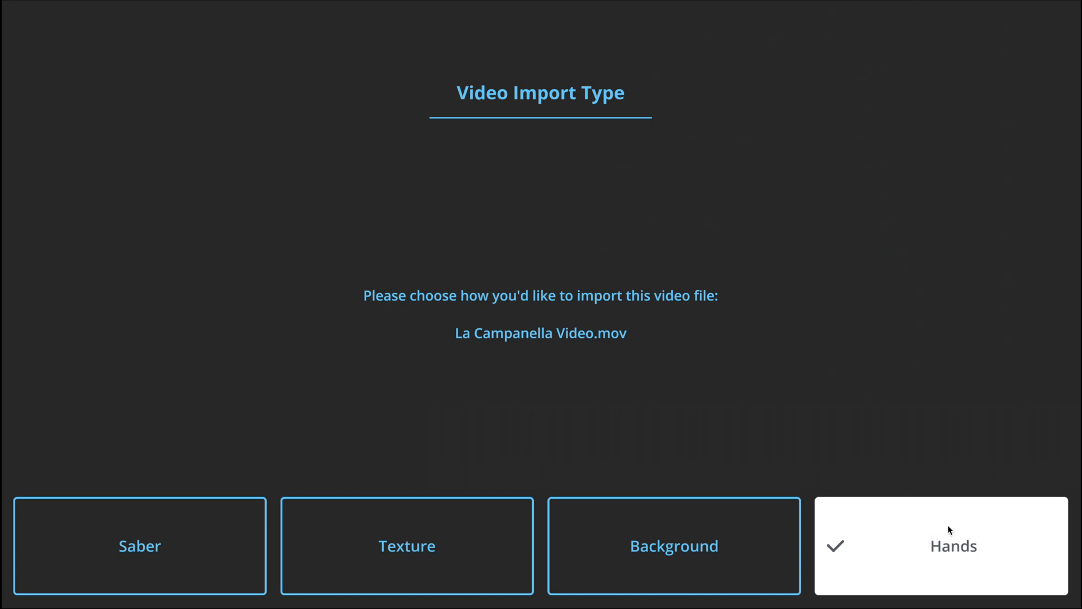
pyautogui.click(949, 573)
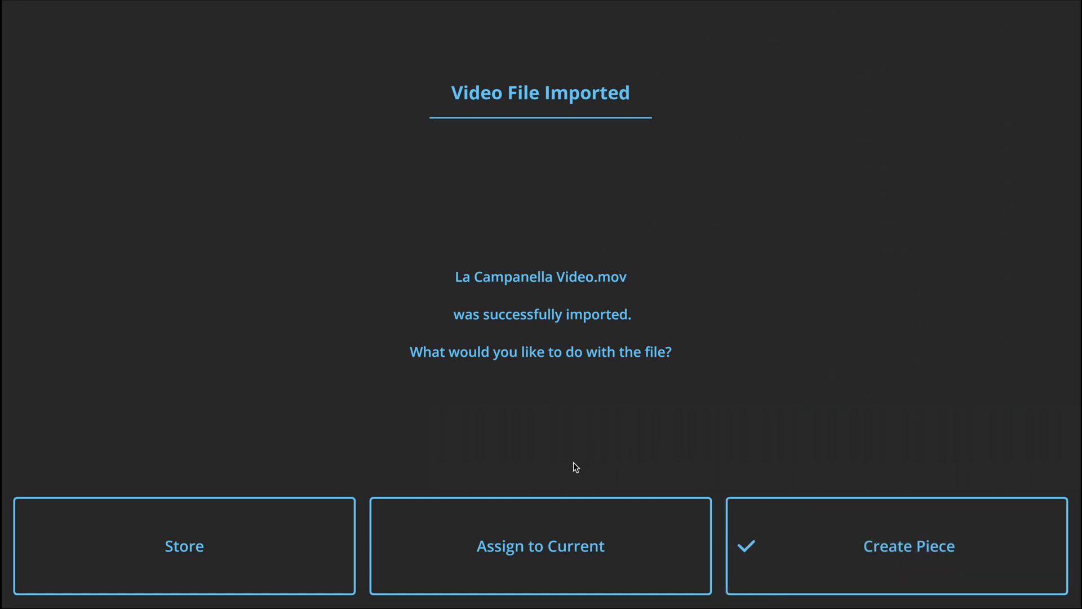
pyautogui.click(551, 569)
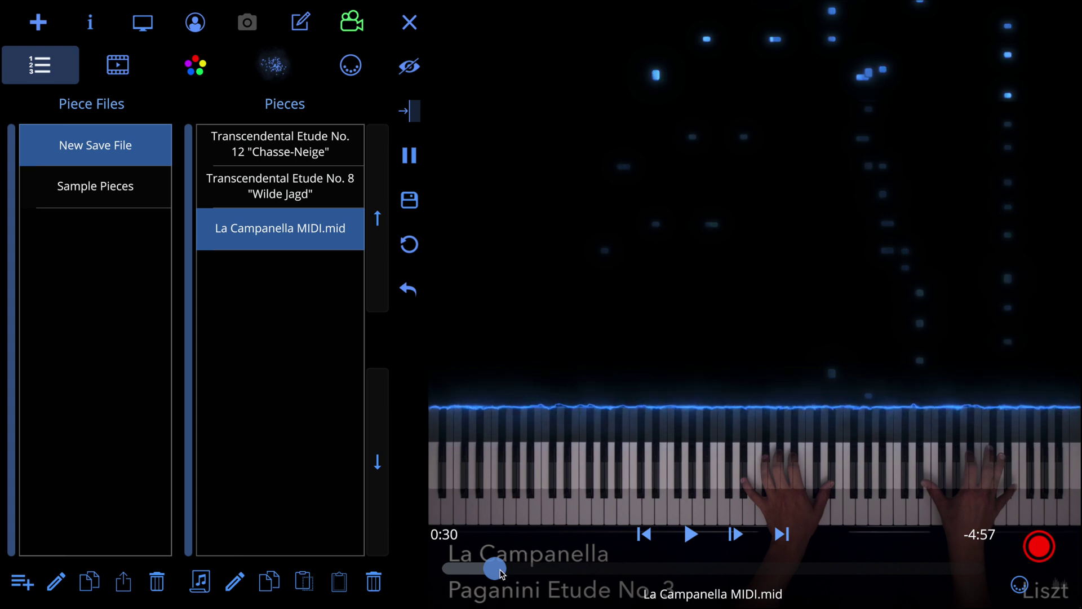
# - Move playback to about 0:32 and crop the top of the hands video to about 52.2 in its video settings
pyautogui.moveTo(495, 569); pyautogui.dragTo(510, 575)
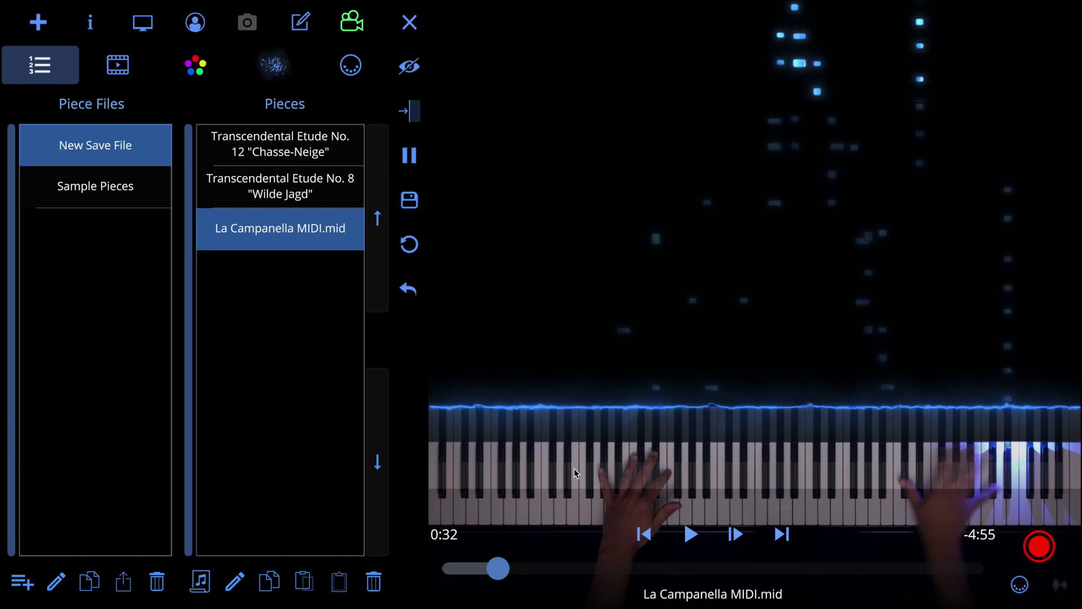
pyautogui.click(129, 66)
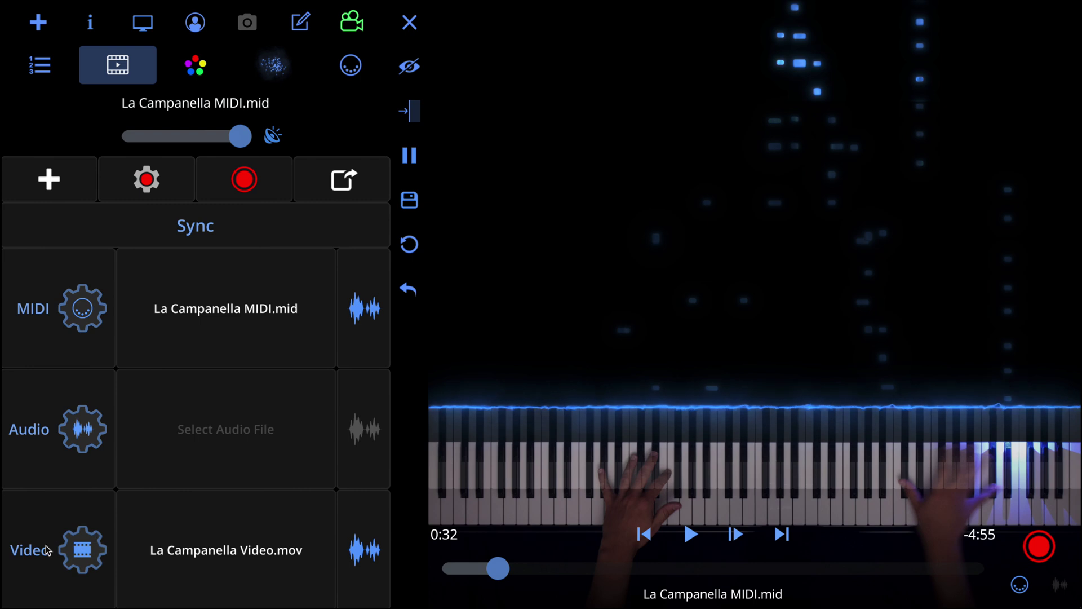
pyautogui.click(81, 572)
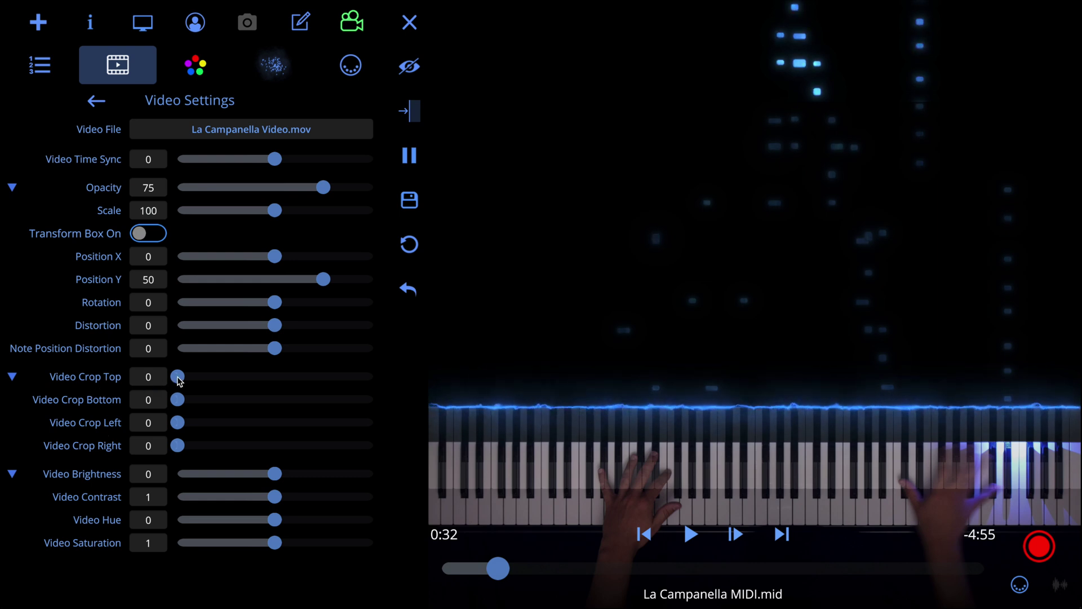
pyautogui.moveTo(178, 383); pyautogui.dragTo(280, 373)
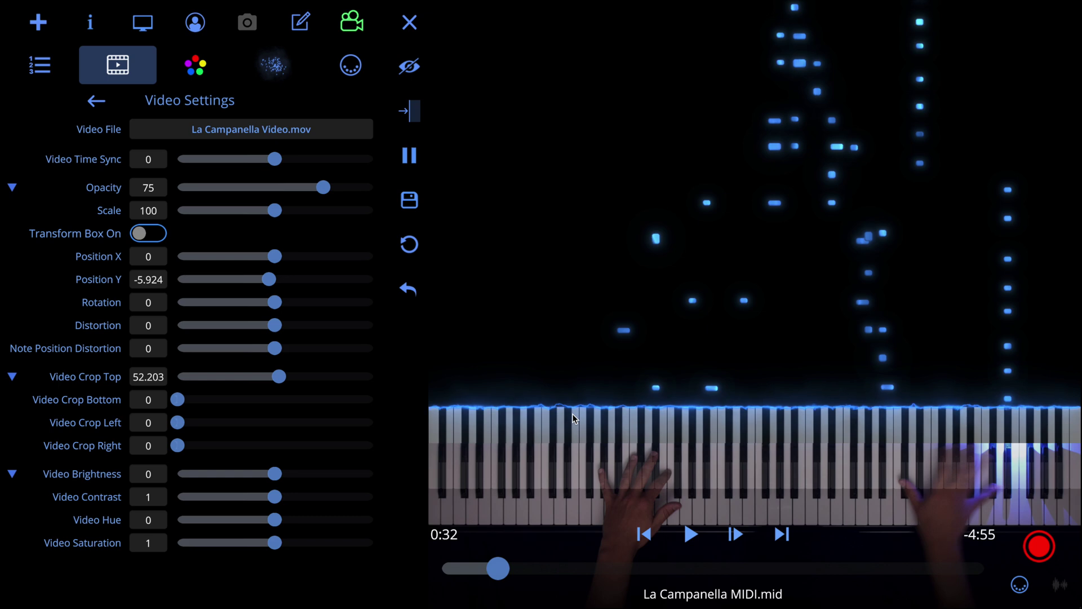
# - Set the hands video's Position Y to 0 to align it with the on-screen keyboard
pyautogui.click(159, 284)
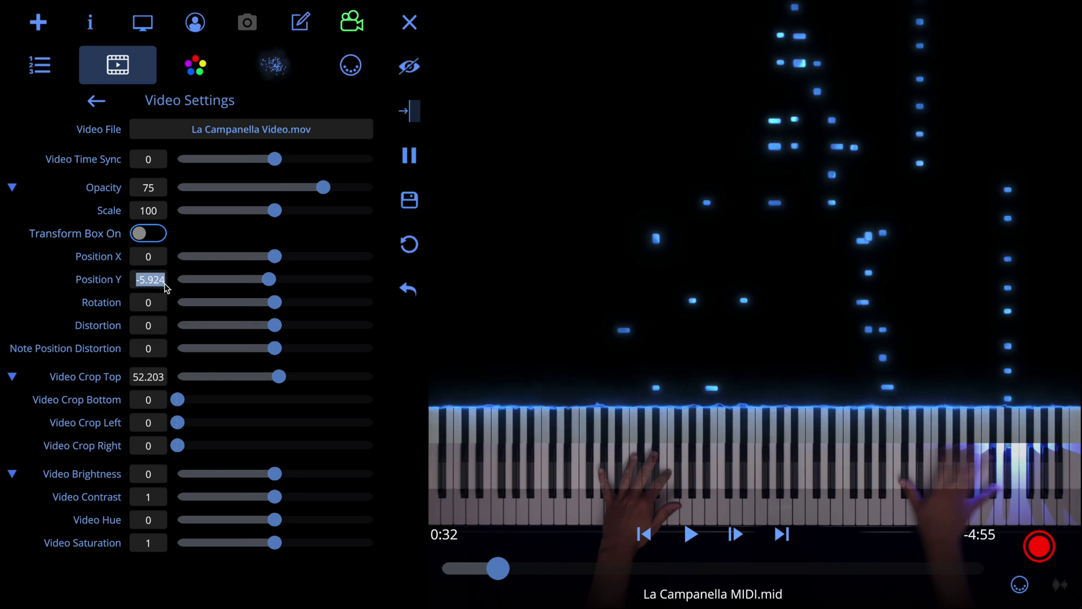
pyautogui.write('0')
pyautogui.press('Return')
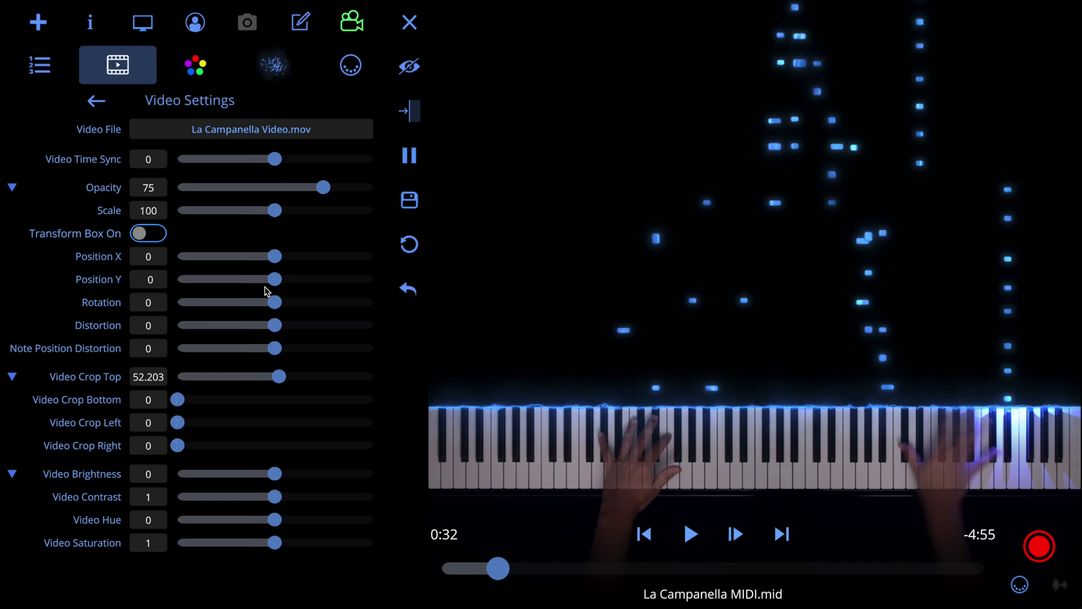
pyautogui.moveTo(275, 280); pyautogui.dragTo(274, 279)
pyautogui.click(146, 279)
pyautogui.press('BackSpace')
pyautogui.write('0')
pyautogui.press('Return')
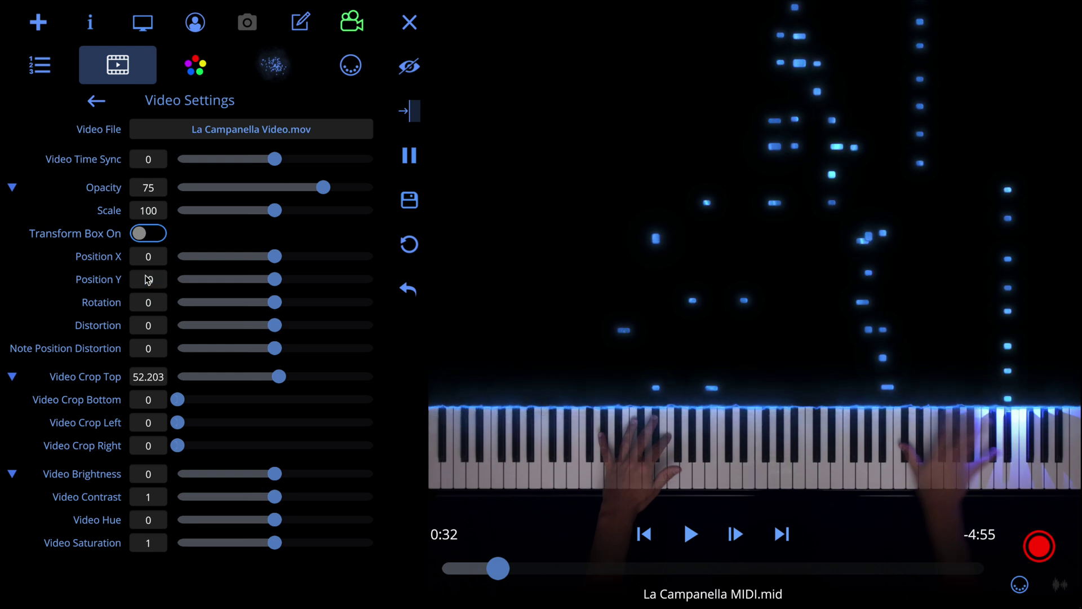
# - Undo the last video adjustment, and set the Opacity to 100 and Note Position Distortion to about -0.66
pyautogui.click(409, 289)
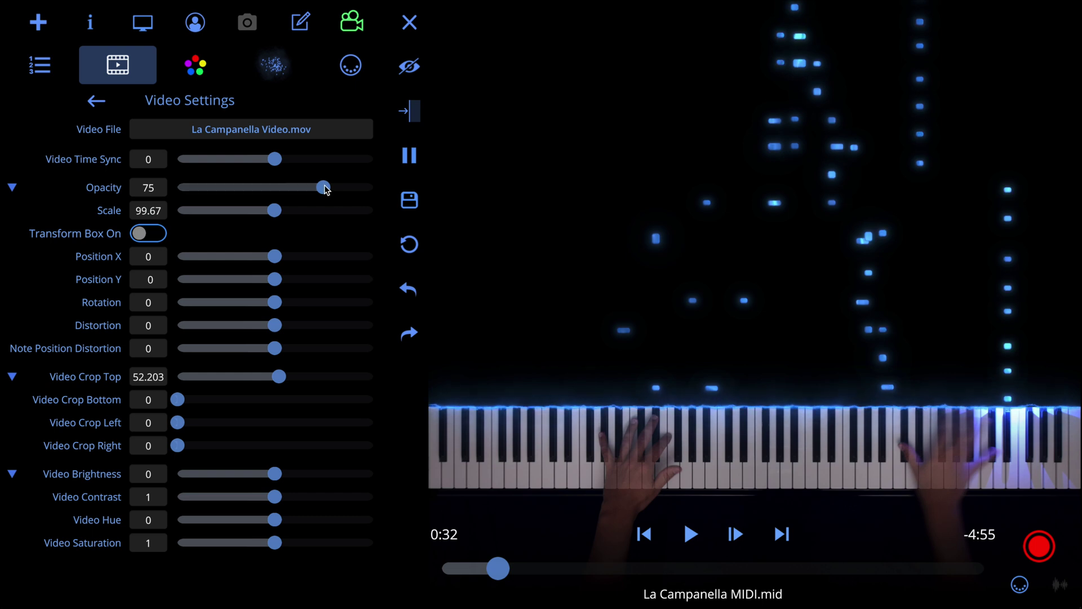
pyautogui.moveTo(324, 188); pyautogui.dragTo(377, 191)
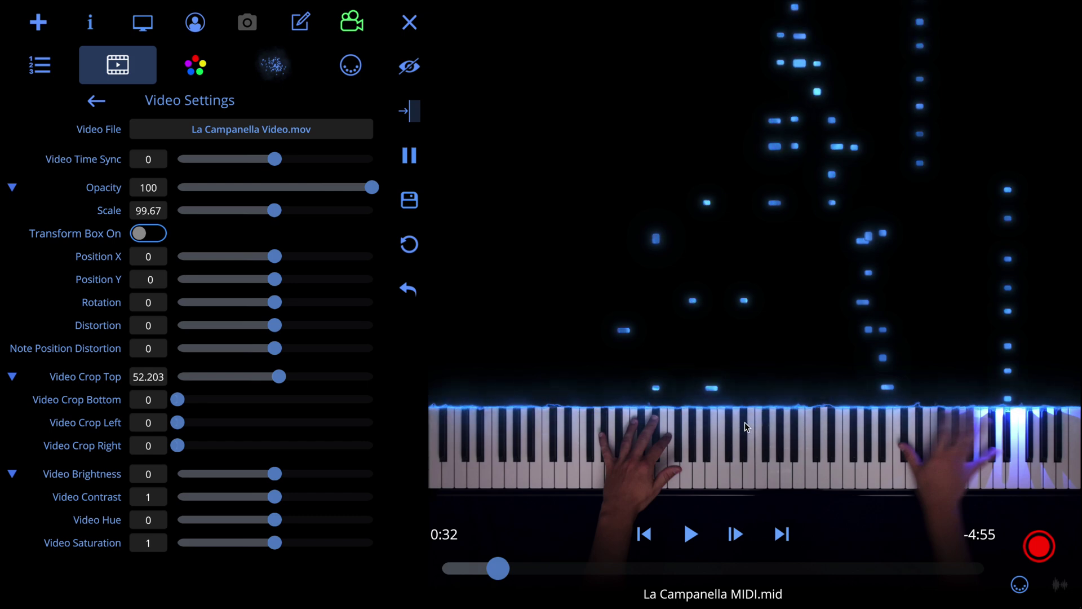
pyautogui.moveTo(283, 351)
pyautogui.mouseDown()
pyautogui.moveTo(307, 349)
pyautogui.moveTo(268, 351)
pyautogui.moveTo(293, 350)
pyautogui.moveTo(282, 350)
pyautogui.mouseUp()
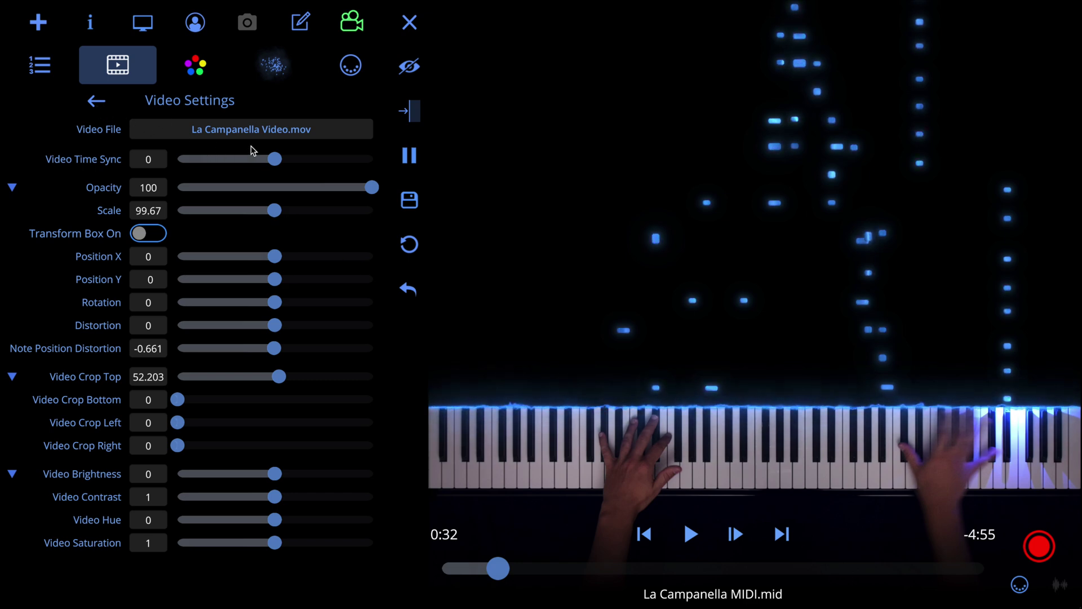
# - Try shifting Video Time Sync to about -5.2 and undo the change
pyautogui.moveTo(275, 159)
pyautogui.mouseDown()
pyautogui.moveTo(307, 159)
pyautogui.moveTo(255, 165)
pyautogui.mouseUp()
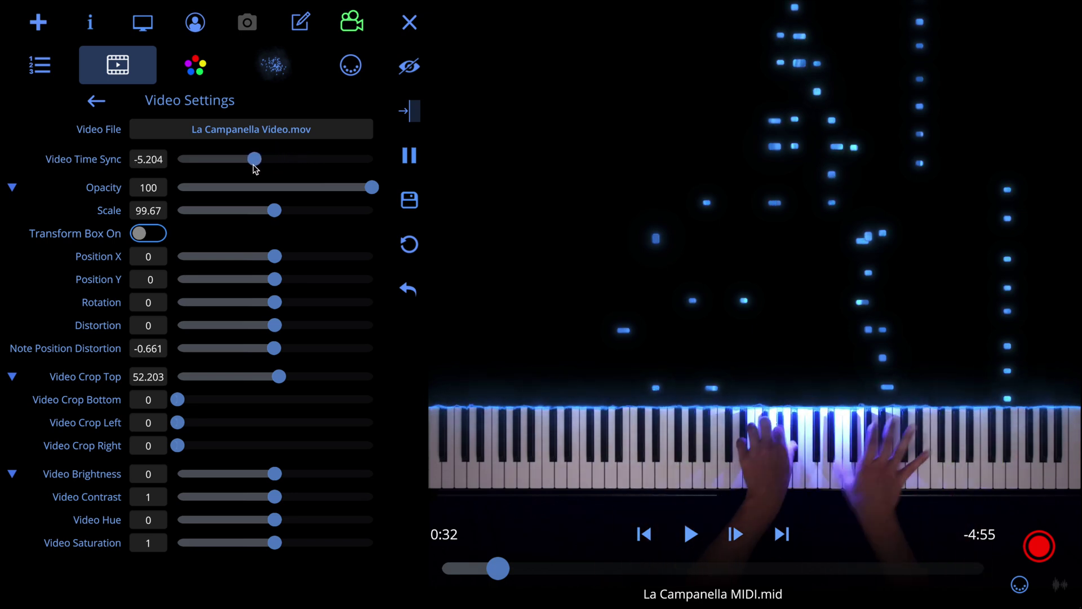
pyautogui.click(408, 290)
# - Open the Sync editor and try aligning the video waveform with the first MIDI note at an offset of 0.392, restoring it to 0
pyautogui.click(93, 101)
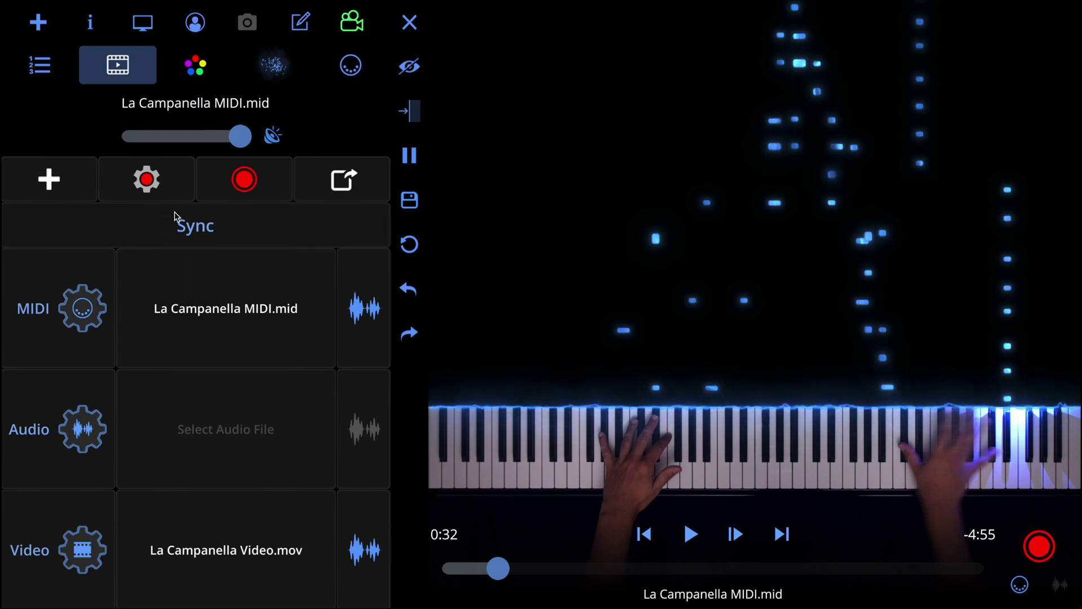
pyautogui.click(205, 236)
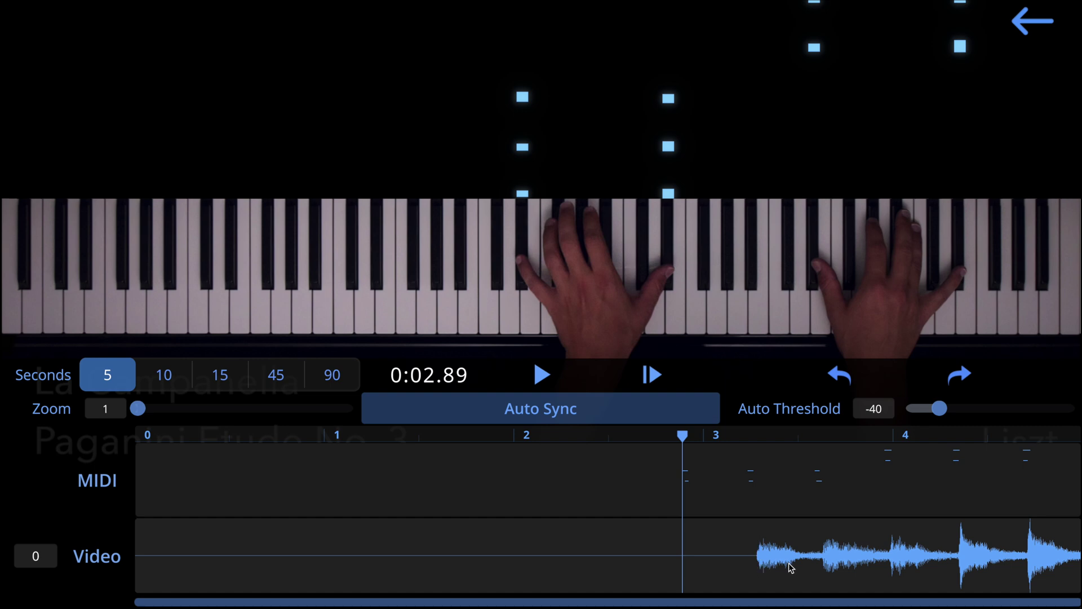
pyautogui.moveTo(791, 562); pyautogui.dragTo(711, 554)
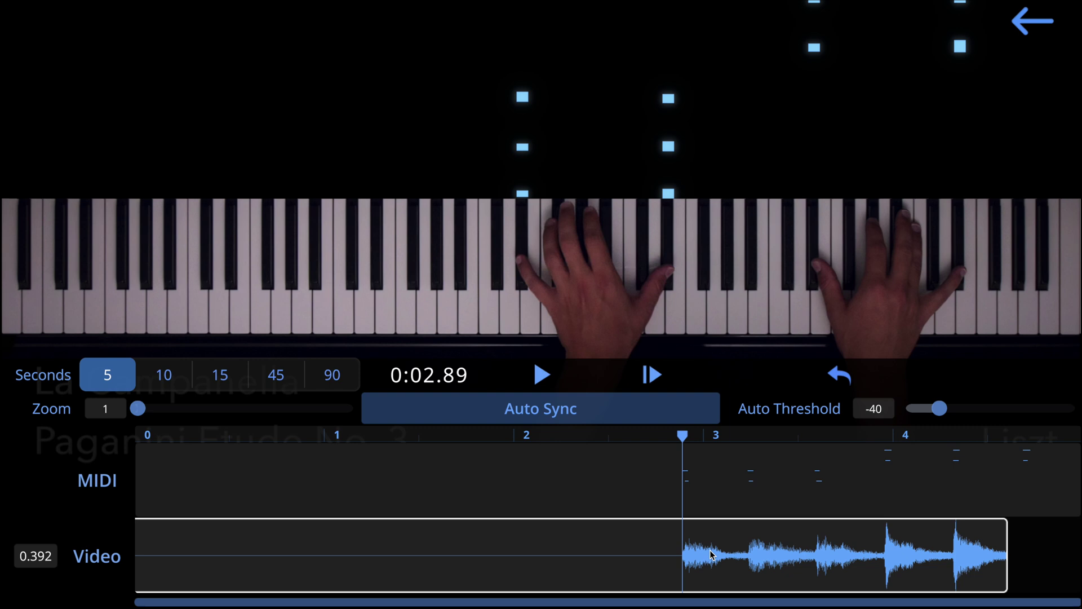
pyautogui.moveTo(711, 554); pyautogui.dragTo(787, 543)
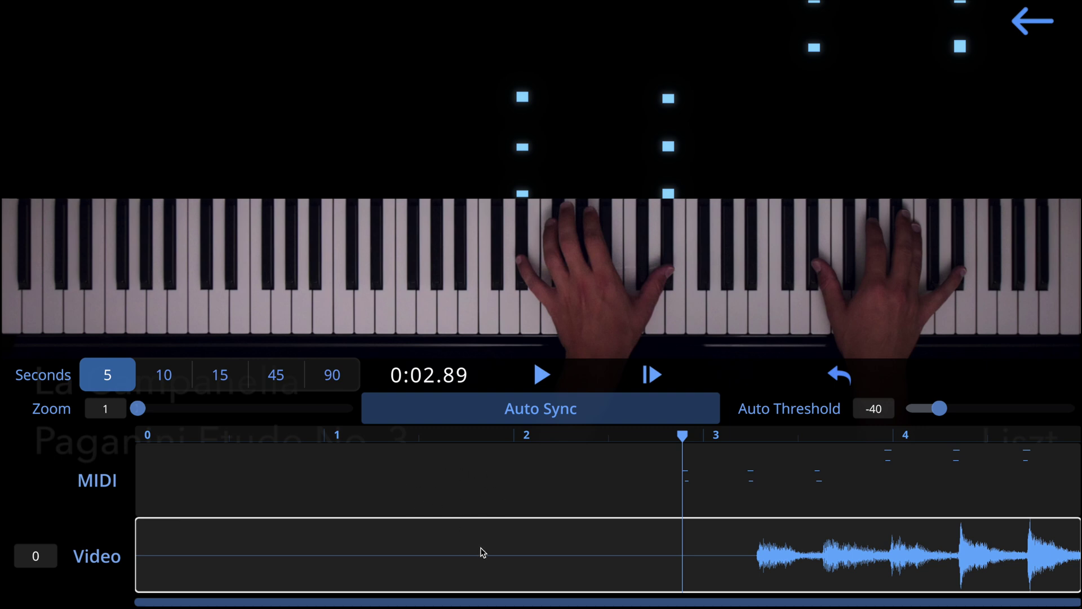
# - Auto-sync the video to the MIDI with its offset nudged to 0.392, and play back the result
pyautogui.click(554, 409)
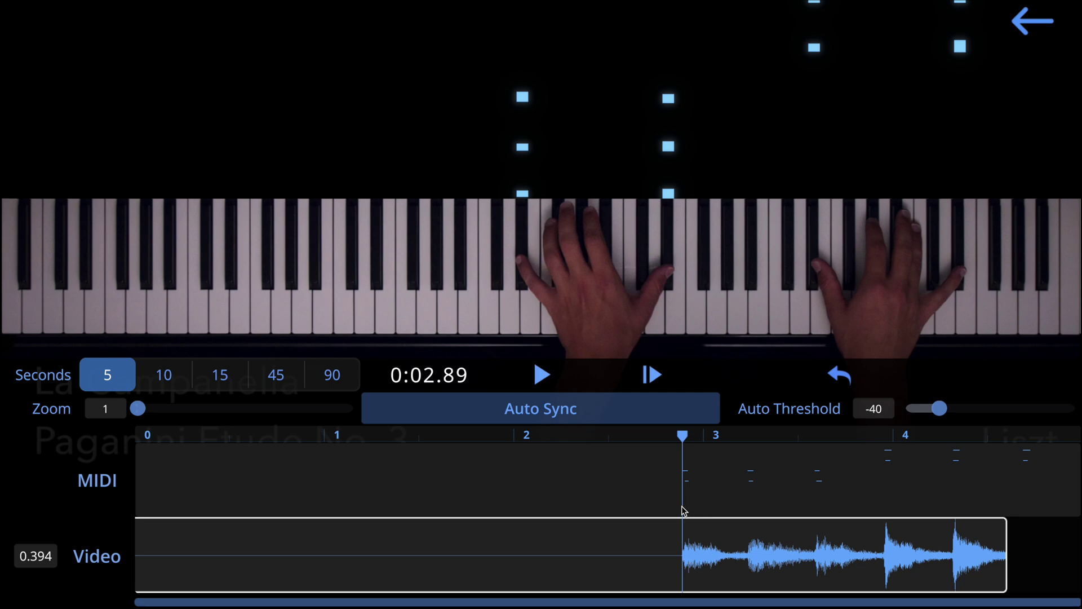
pyautogui.moveTo(654, 560)
pyautogui.mouseDown()
pyautogui.moveTo(692, 556)
pyautogui.moveTo(656, 559)
pyautogui.mouseUp()
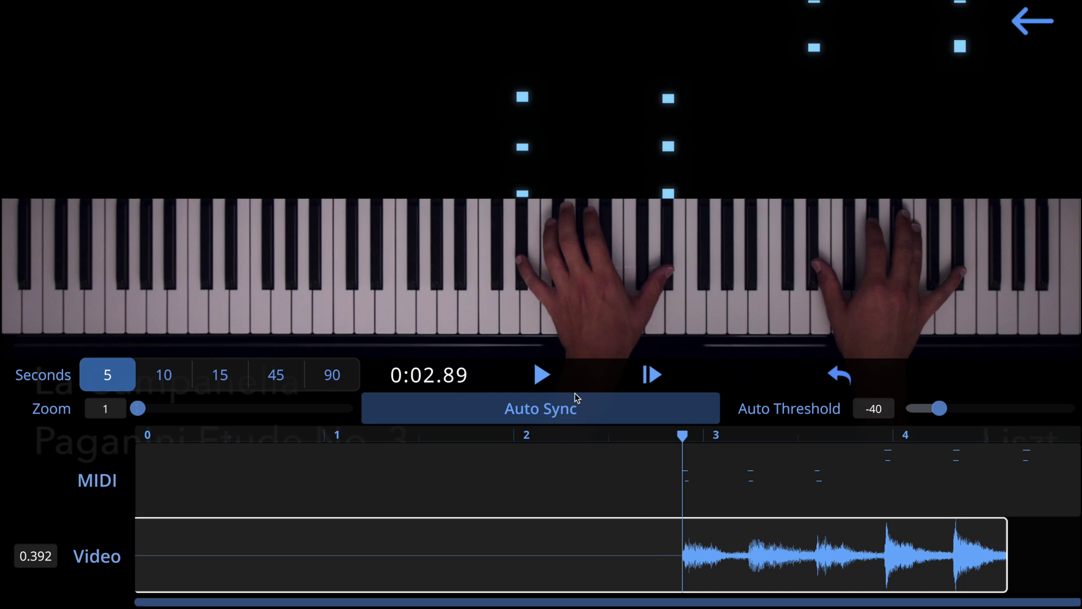
pyautogui.click(543, 376)
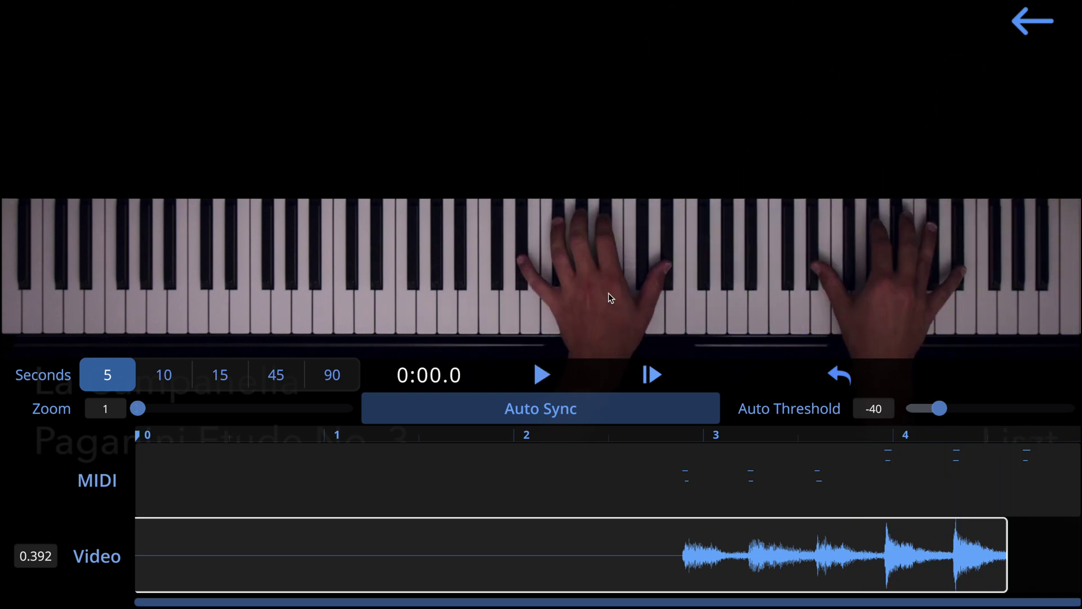
# - Inspect the alignment of the MIDI notes and video waveform over 10, 15 and 5 second spans, and leave the Sync editor
pyautogui.click(163, 375)
pyautogui.click(221, 377)
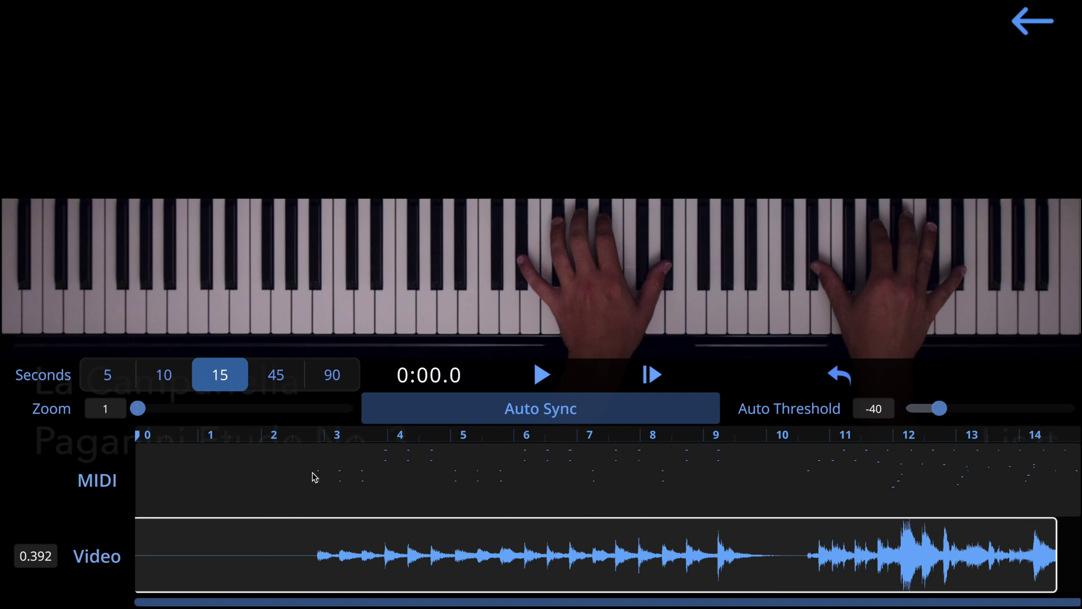
pyautogui.click(161, 383)
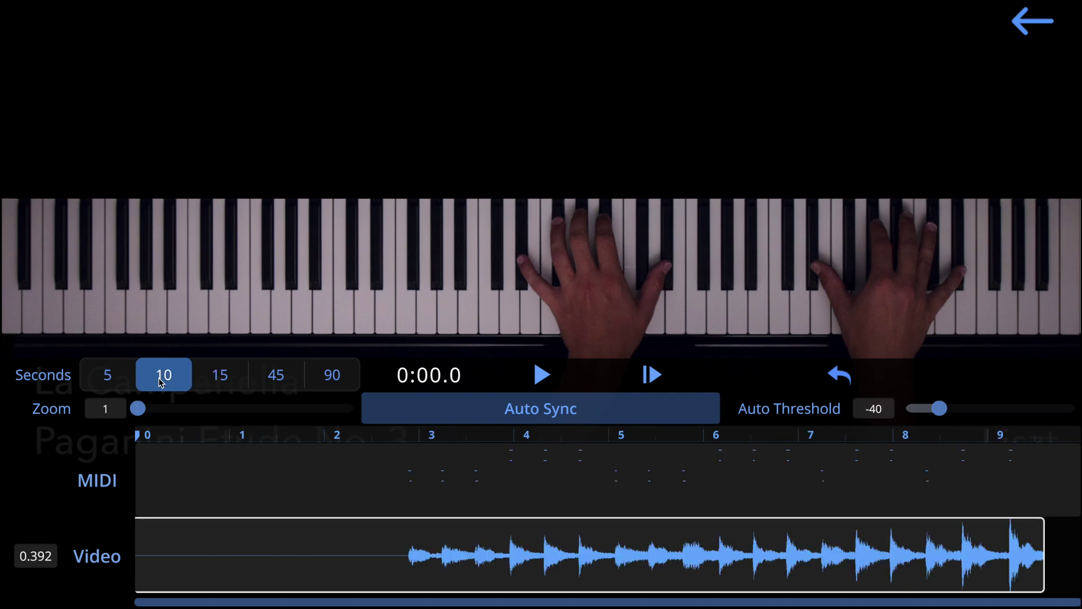
pyautogui.click(111, 381)
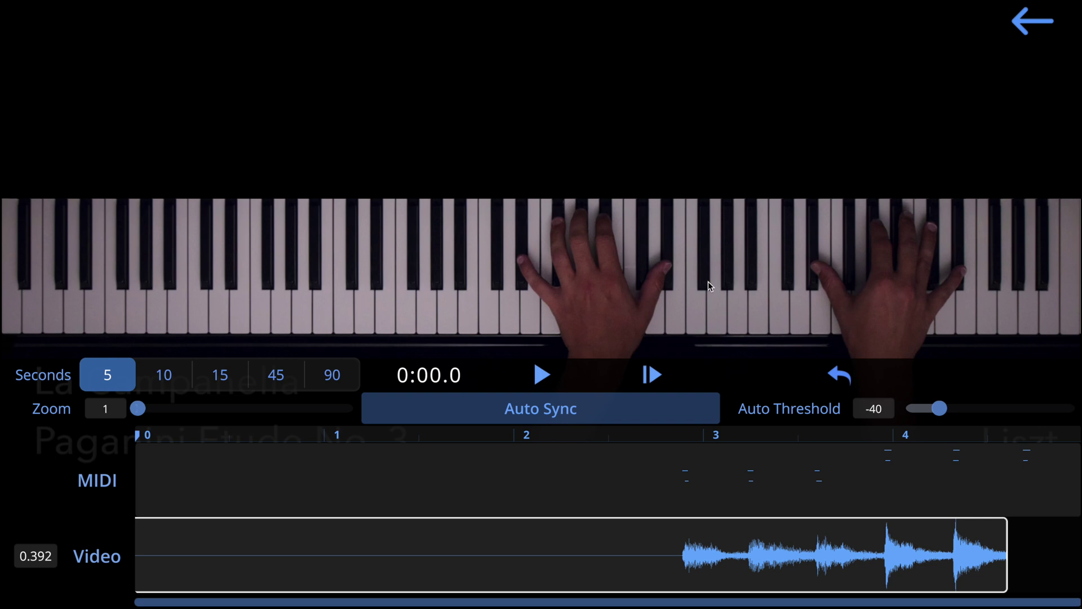
pyautogui.click(1043, 26)
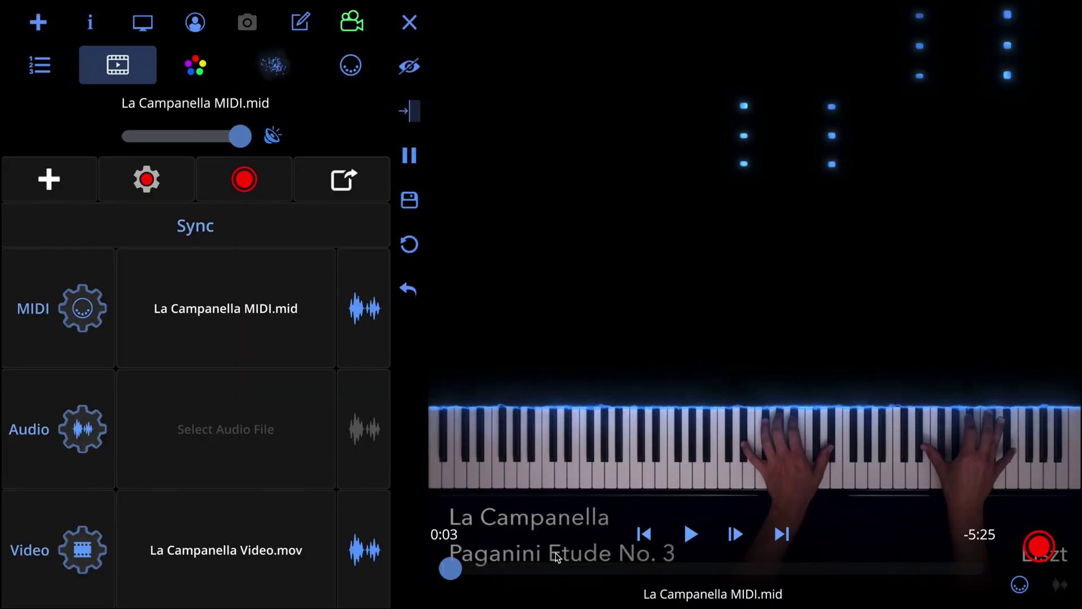
# - Mute the MIDI sound and play the piece from 1:12 to about 1:24 with the video's audio
pyautogui.click(565, 570)
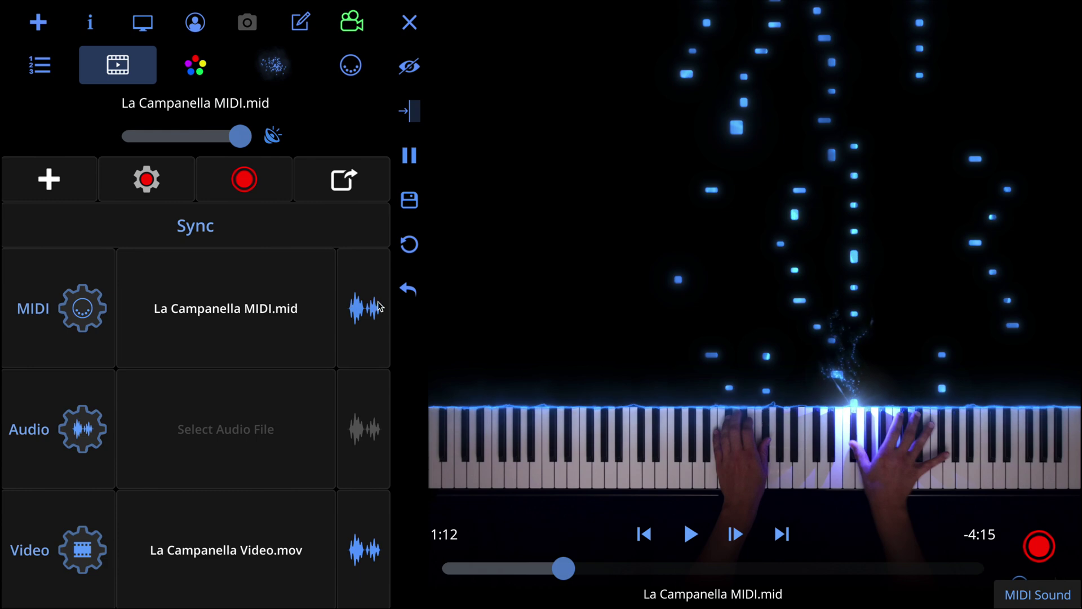
pyautogui.click(363, 316)
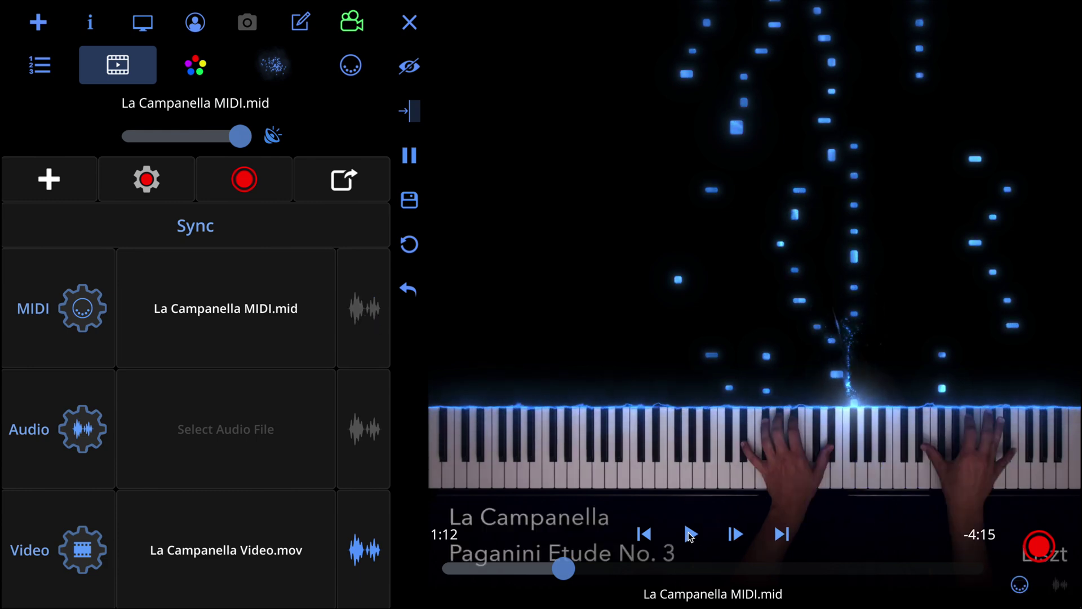
pyautogui.click(691, 535)
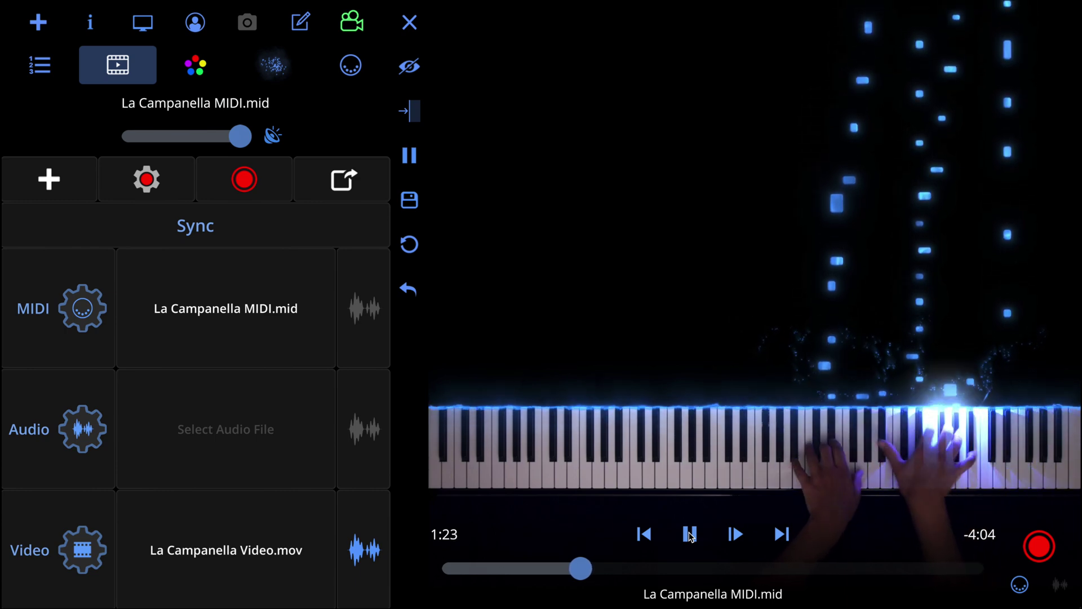
pyautogui.click(690, 534)
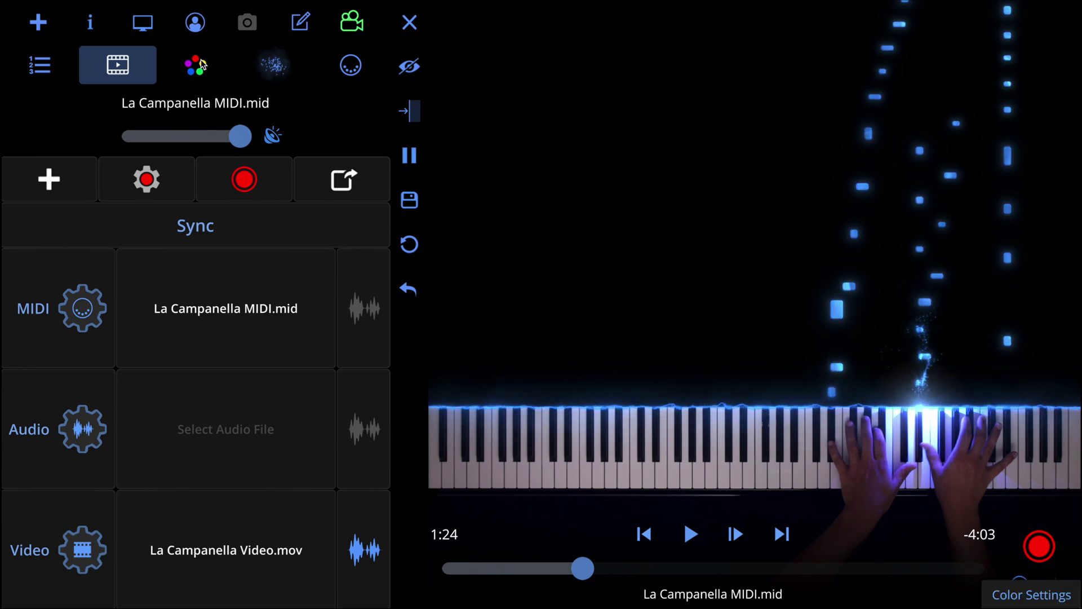
# - Set the single note colour to a light green with hue 145, and preview the twelve-note and mixed colour modes
pyautogui.click(201, 76)
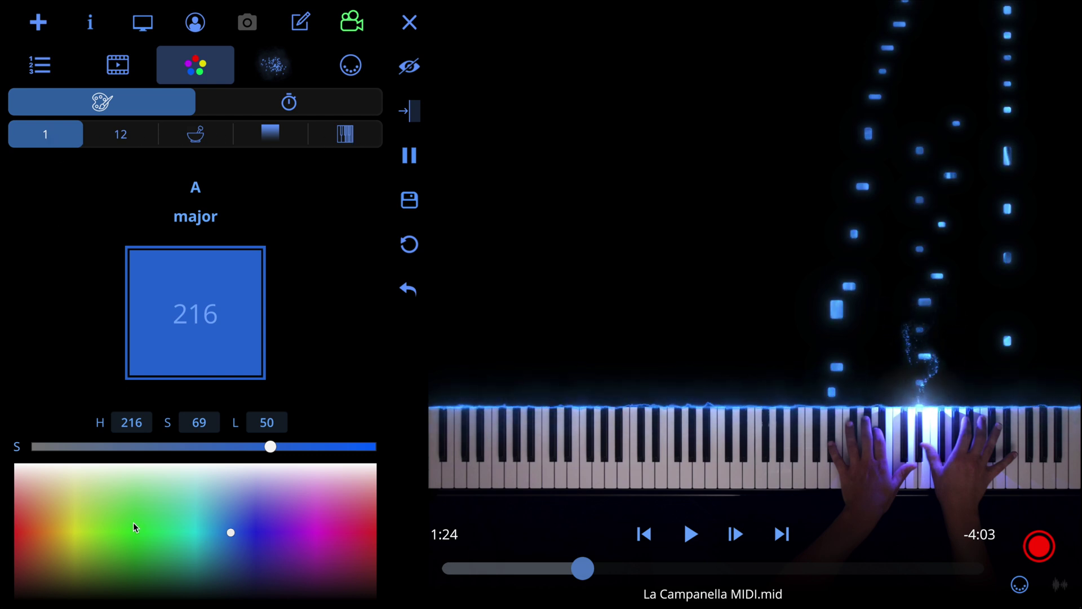
pyautogui.moveTo(110, 528)
pyautogui.mouseDown()
pyautogui.moveTo(351, 516)
pyautogui.moveTo(83, 522)
pyautogui.moveTo(281, 521)
pyautogui.moveTo(162, 513)
pyautogui.mouseUp()
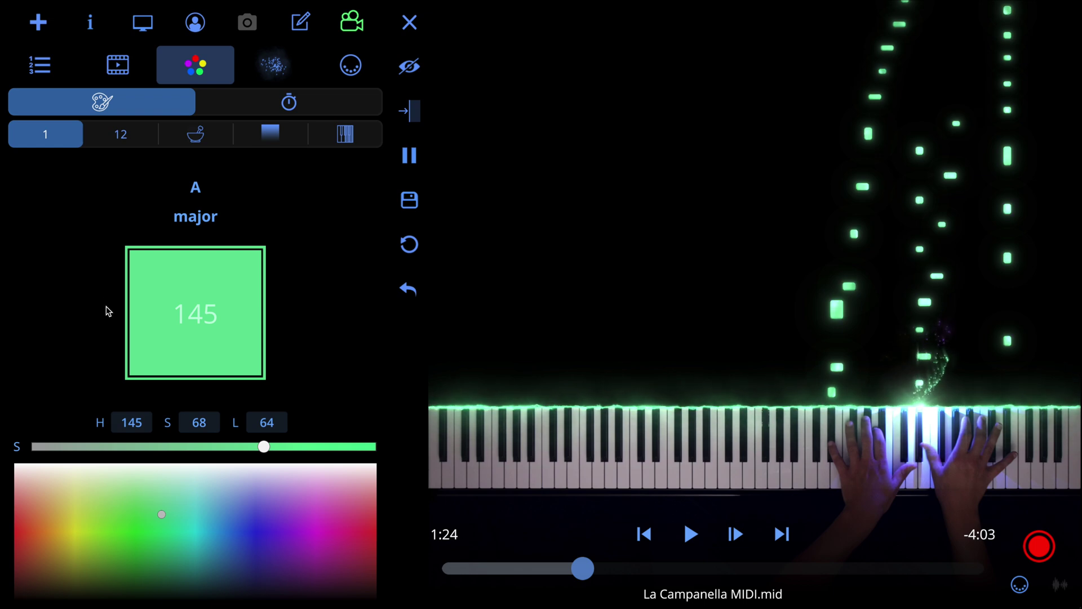
pyautogui.click(121, 138)
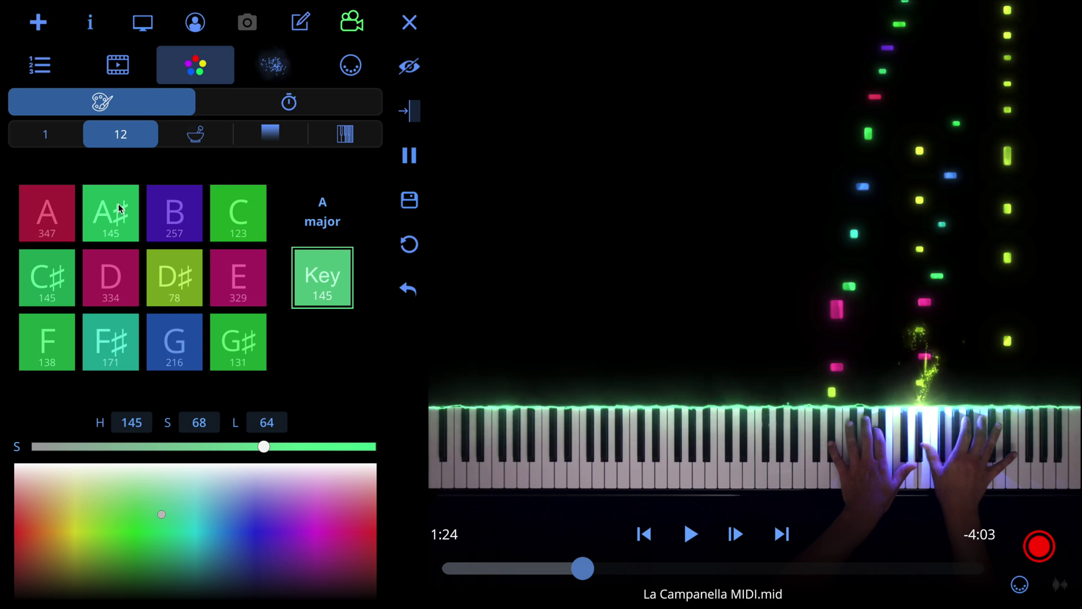
pyautogui.click(198, 136)
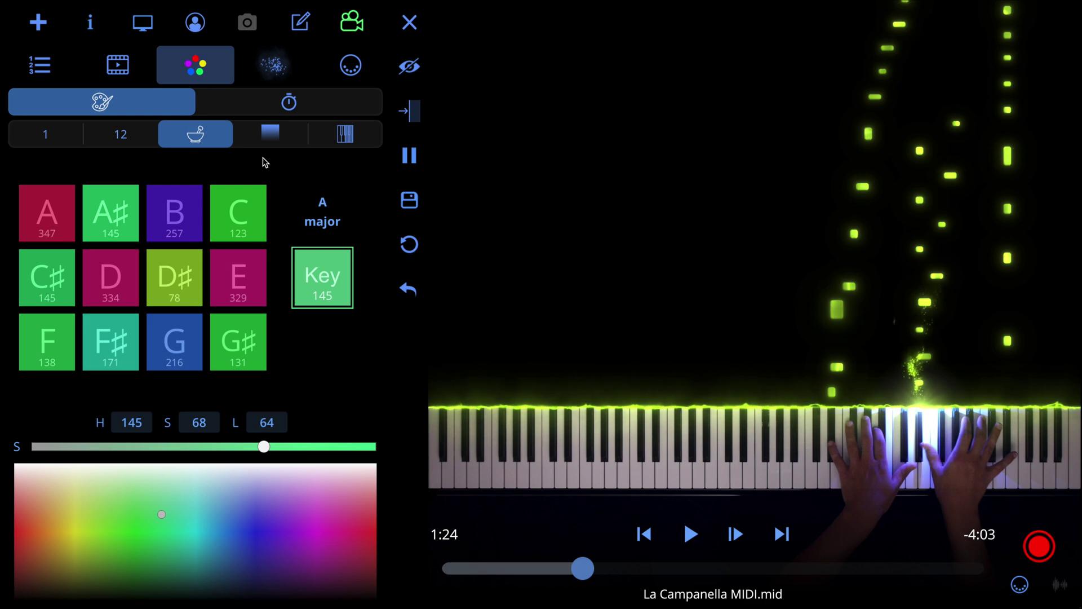
# - Switch the note colours to gradient mode and try the horizontal, vertical and upward diagonal directions
pyautogui.click(273, 136)
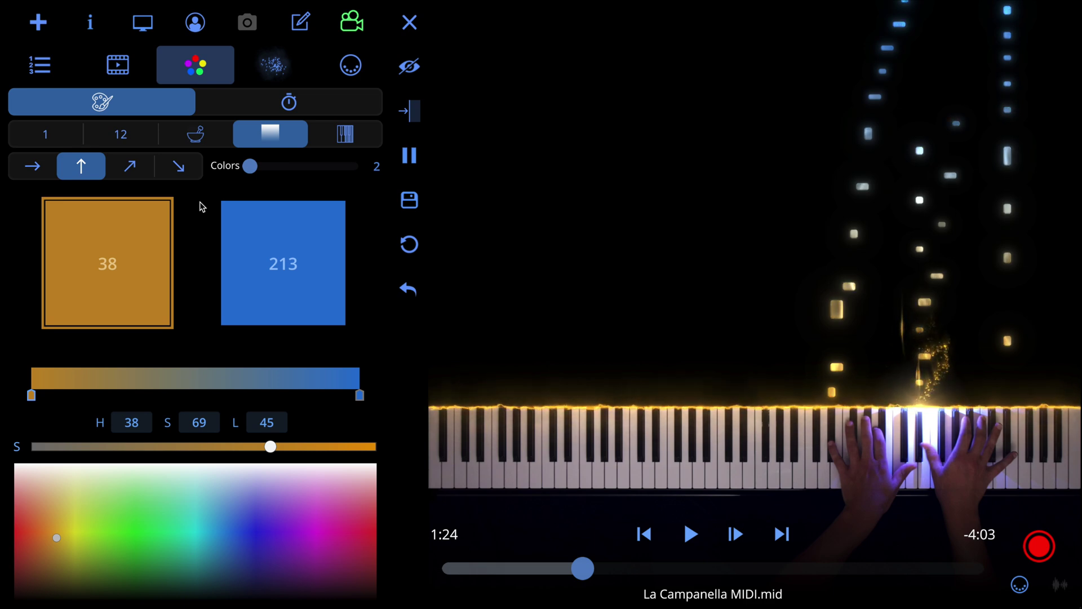
pyautogui.click(31, 165)
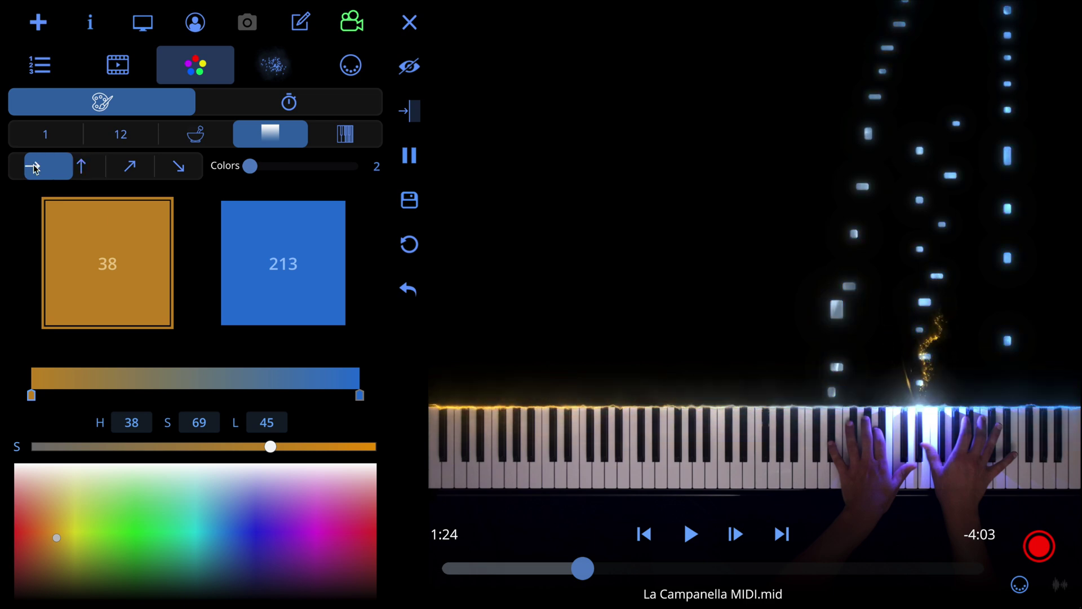
pyautogui.click(90, 172)
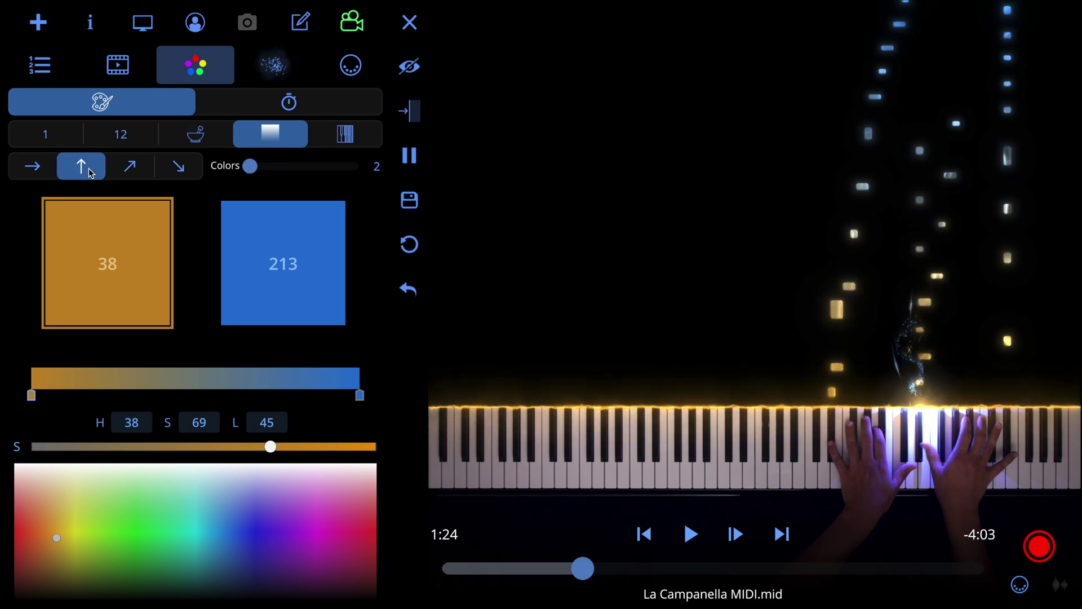
pyautogui.click(133, 171)
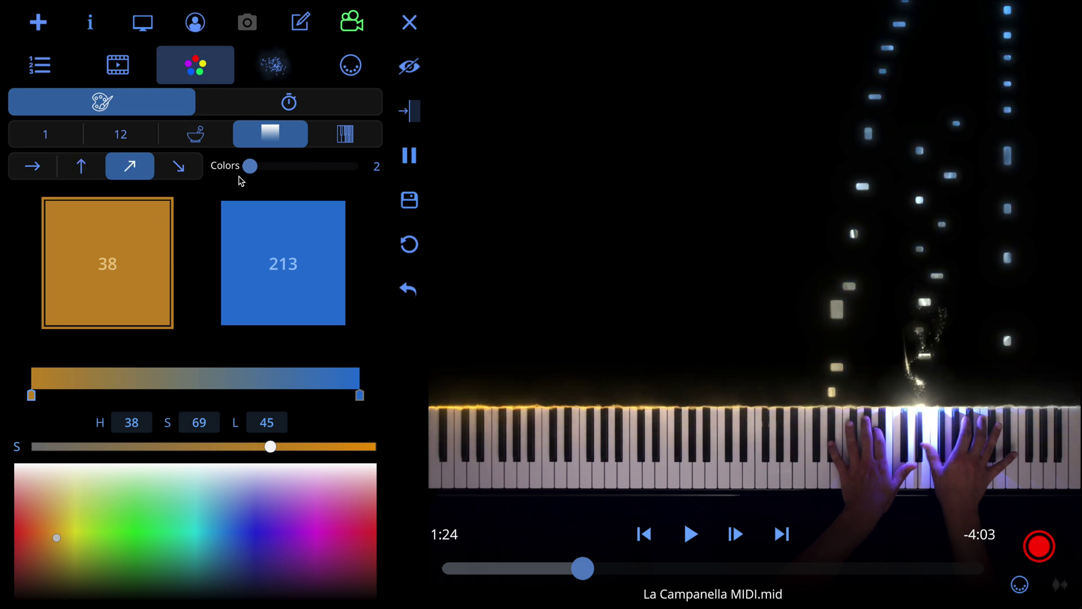
# - Try colouring the notes by multiple tracks, testing the Divide mode with Dividing Key 44 and returning to Tracks
pyautogui.click(355, 137)
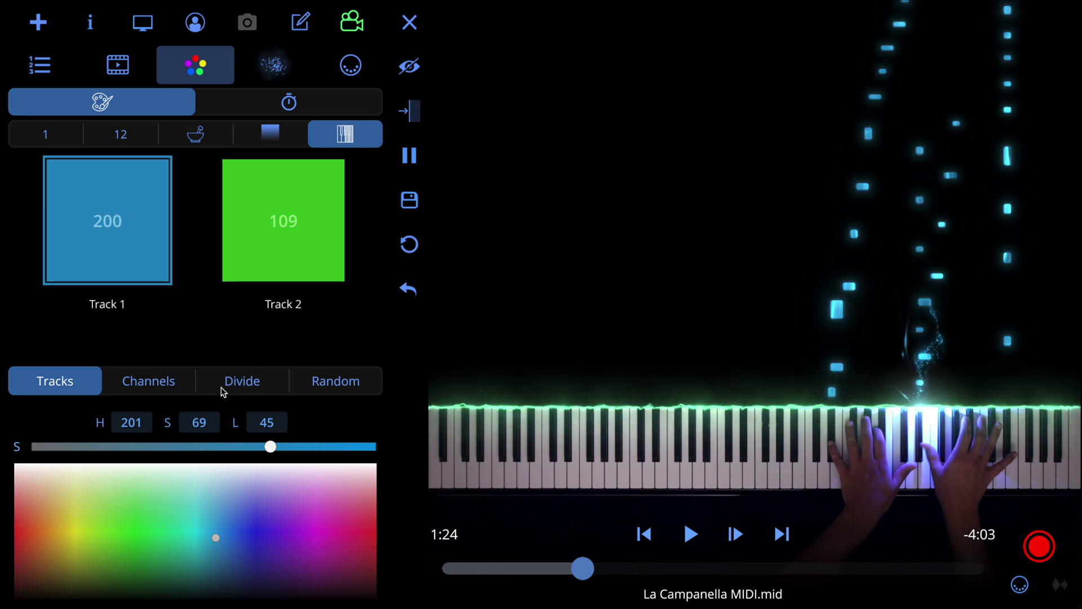
pyautogui.click(248, 381)
pyautogui.moveTo(216, 318)
pyautogui.mouseDown()
pyautogui.moveTo(191, 318)
pyautogui.moveTo(317, 318)
pyautogui.moveTo(217, 319)
pyautogui.mouseUp()
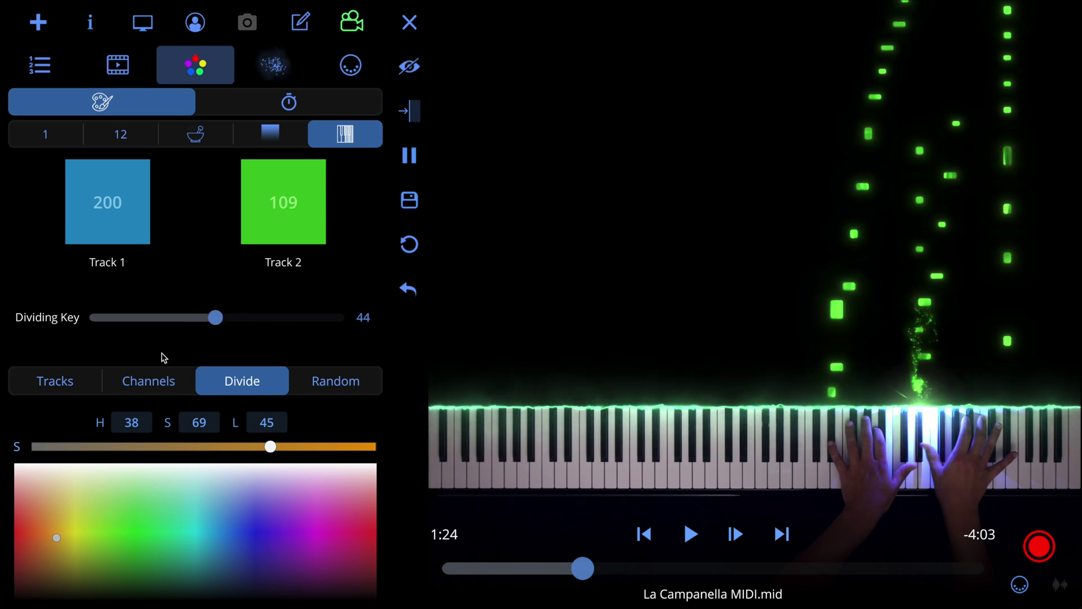
pyautogui.click(50, 385)
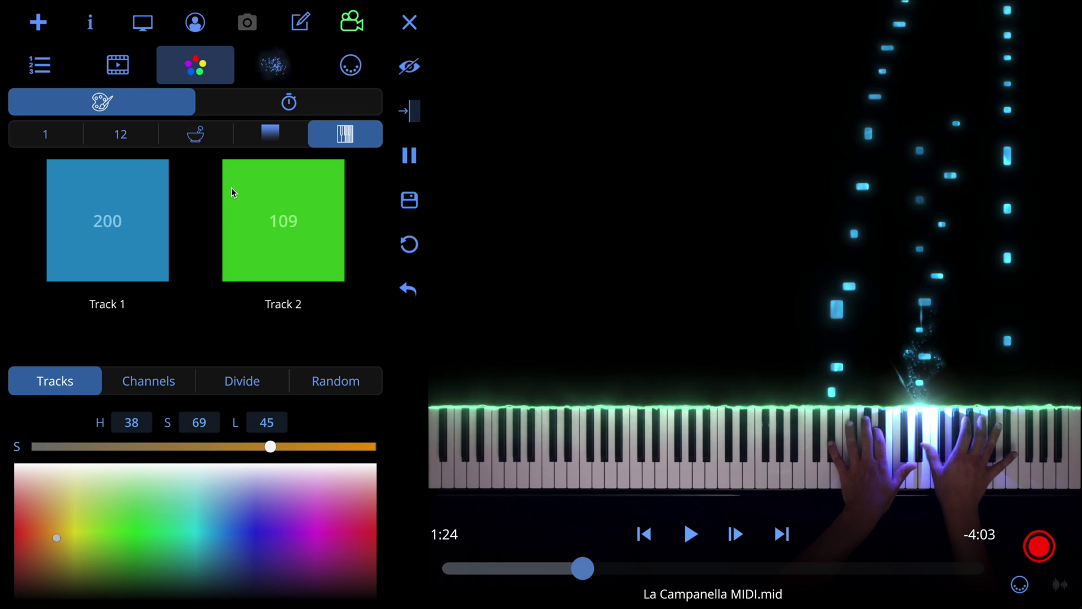
# - In the MIDI editor, assign the lower run of notes to track 2 and the middle group to track 3, and return
pyautogui.click(303, 26)
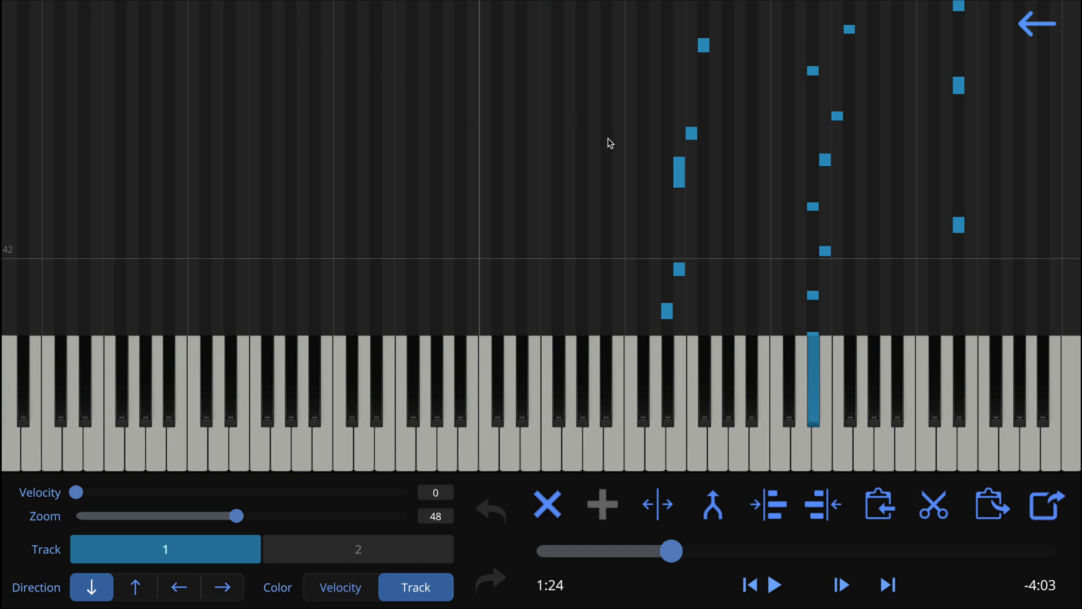
pyautogui.moveTo(614, 25); pyautogui.dragTo(768, 329)
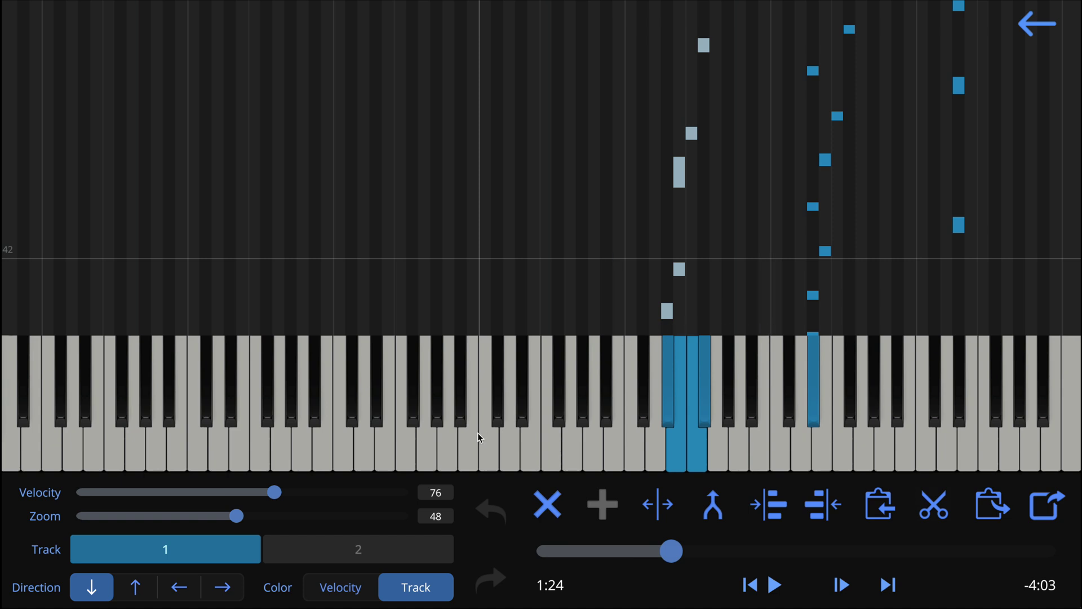
pyautogui.click(345, 553)
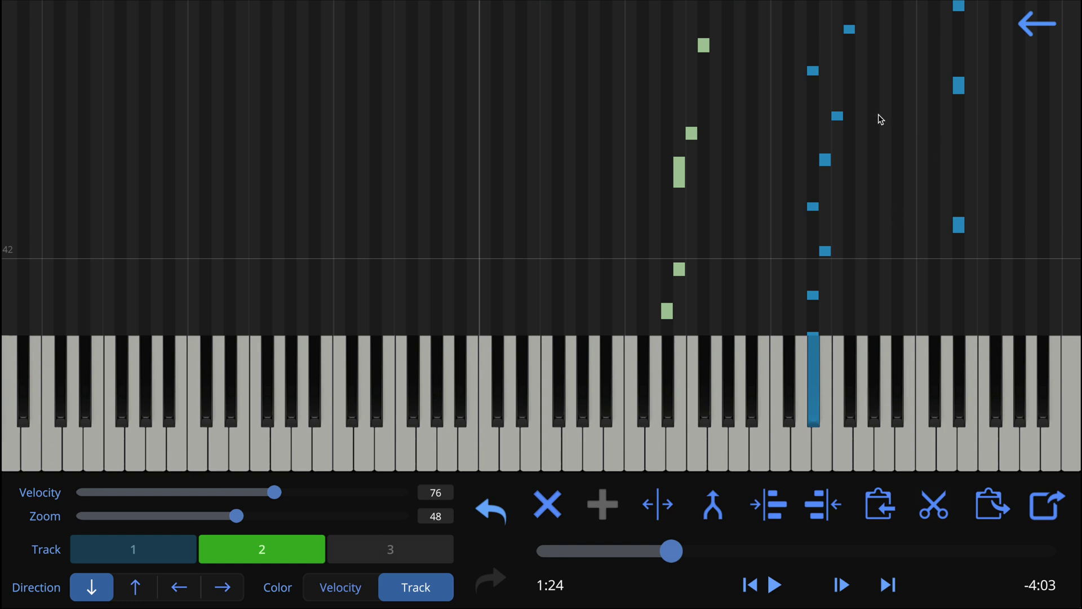
pyautogui.moveTo(875, 20); pyautogui.dragTo(789, 305)
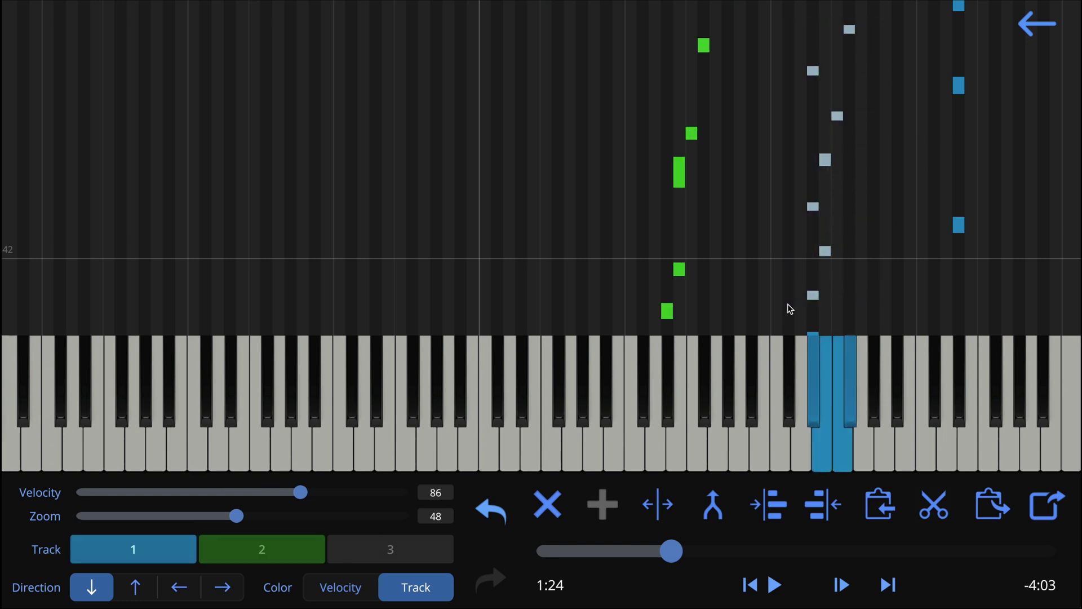
pyautogui.click(395, 555)
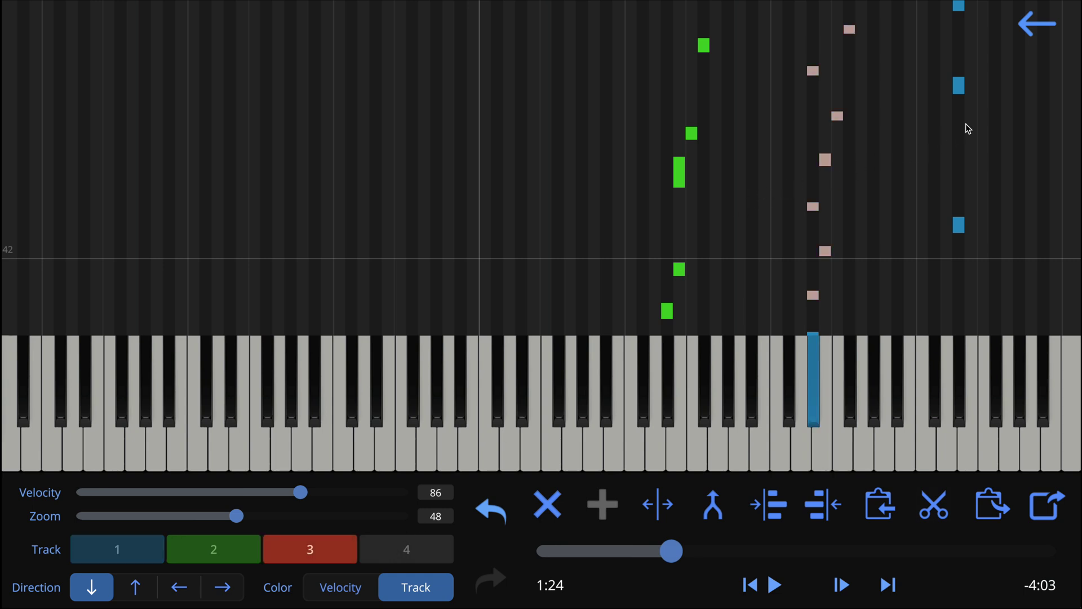
pyautogui.click(1030, 28)
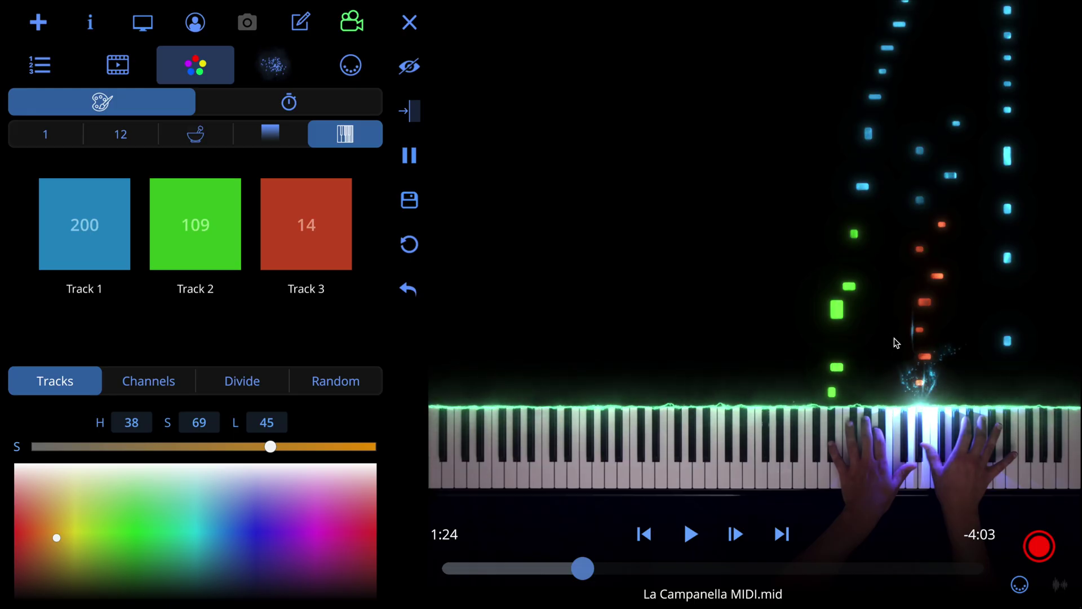
# - Change the Track 3 colour to purple with hue 265 and lightness 51
pyautogui.click(305, 239)
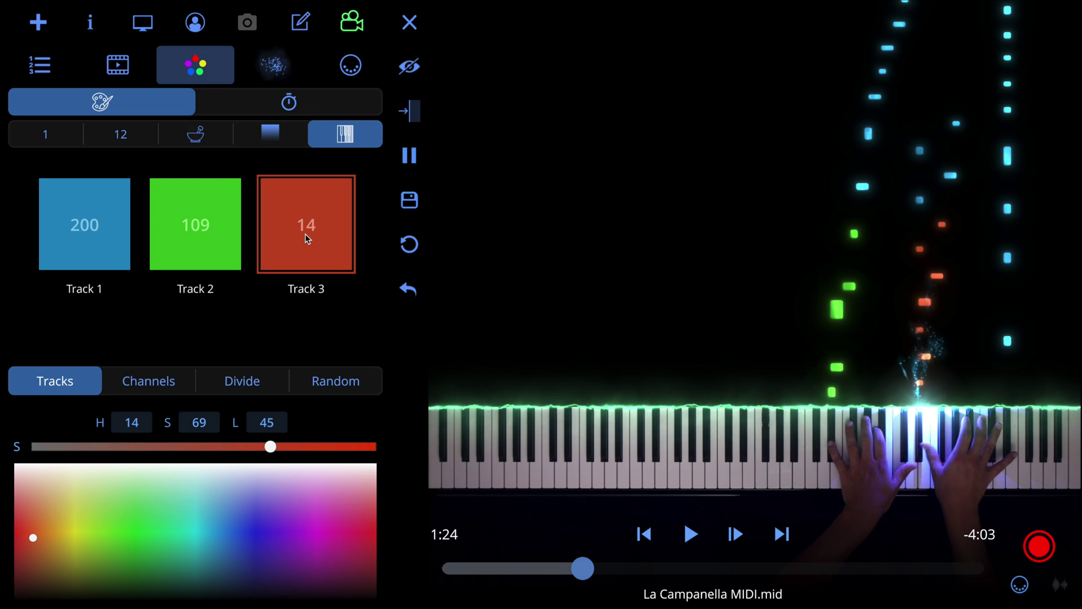
pyautogui.moveTo(47, 530); pyautogui.dragTo(280, 533)
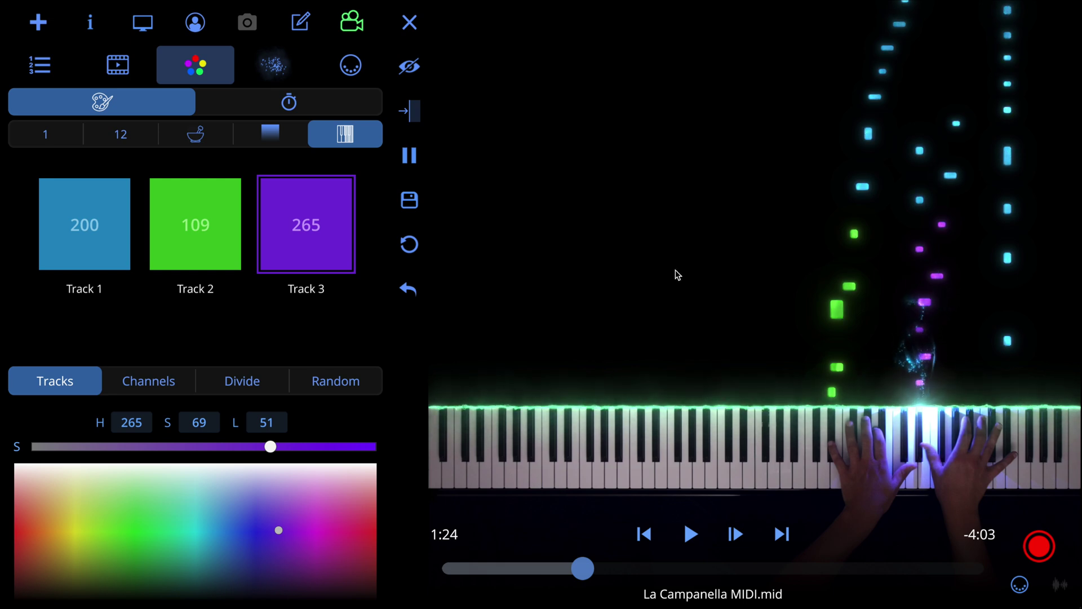
# - Apply a vertical two-colour gradient to the notes, from blue with hue 219 and lightness 55 to red with hue 6
pyautogui.click(270, 138)
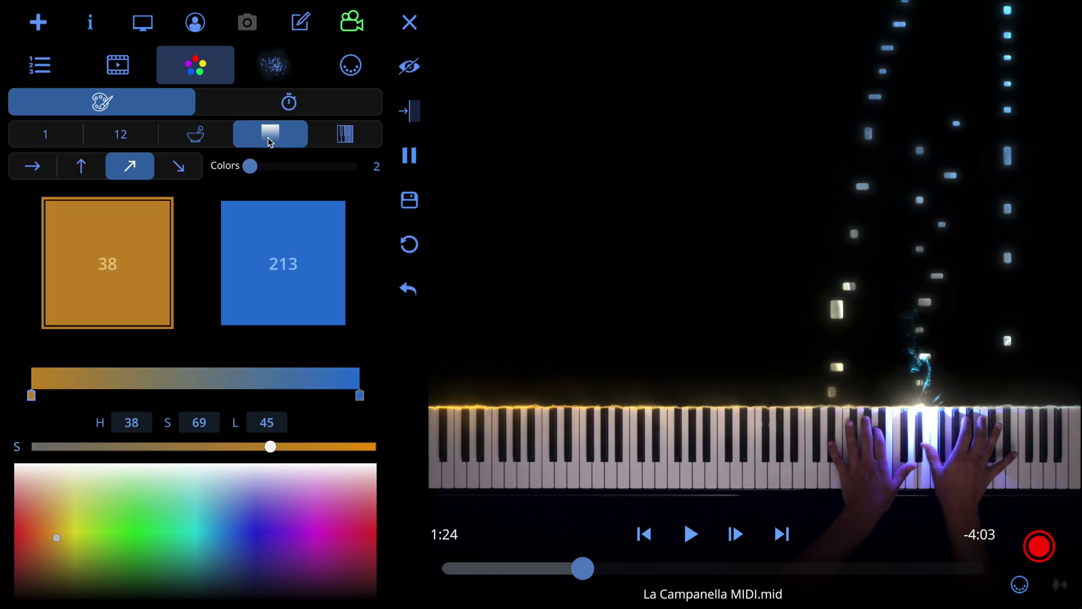
pyautogui.click(77, 165)
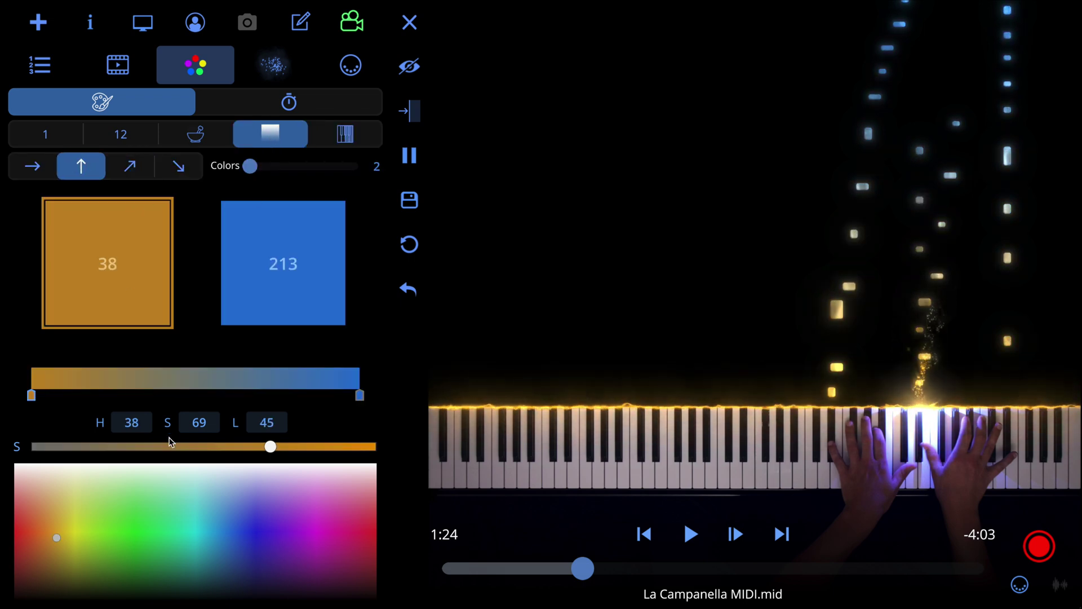
pyautogui.click(233, 533)
pyautogui.moveTo(230, 533); pyautogui.dragTo(240, 530)
pyautogui.click(297, 280)
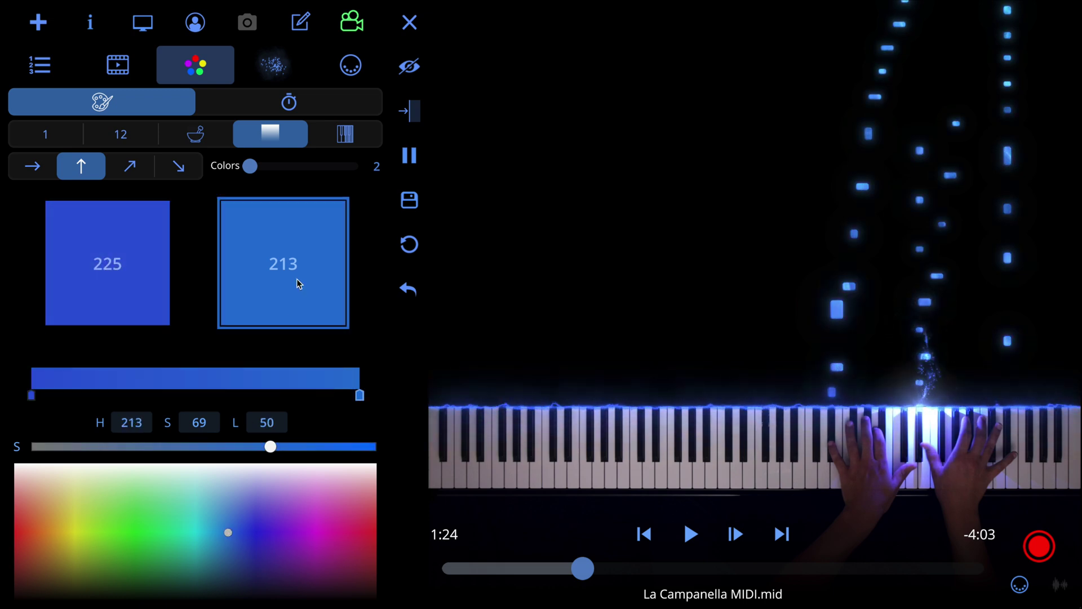
pyautogui.click(26, 534)
pyautogui.moveTo(25, 534); pyautogui.dragTo(25, 532)
pyautogui.click(137, 269)
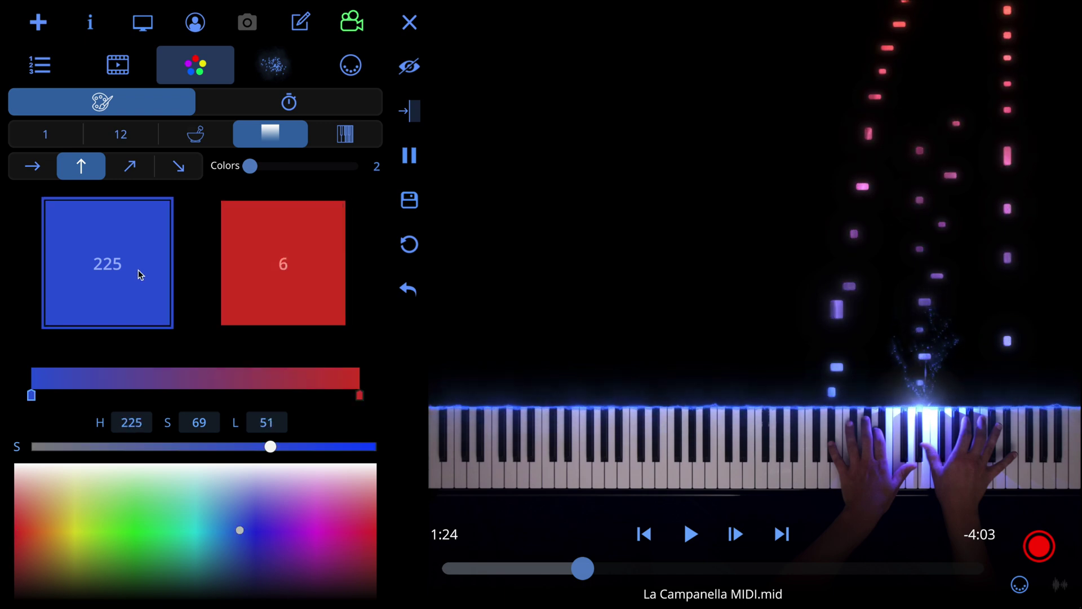
pyautogui.moveTo(240, 531); pyautogui.dragTo(234, 527)
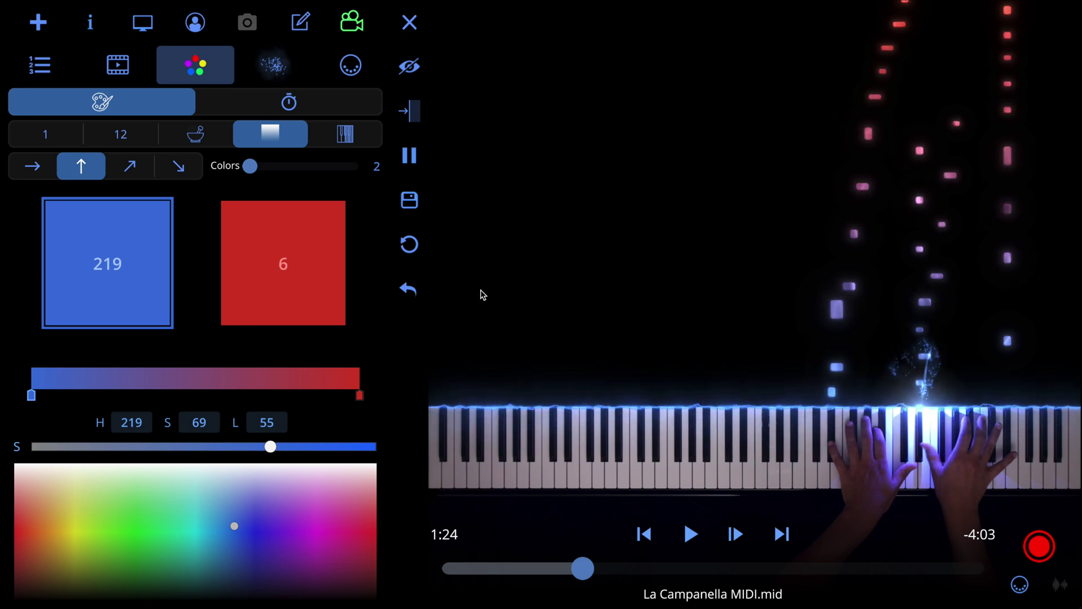
# - Open the Preset Gallery in the effect settings and apply the Default note style
pyautogui.click(273, 65)
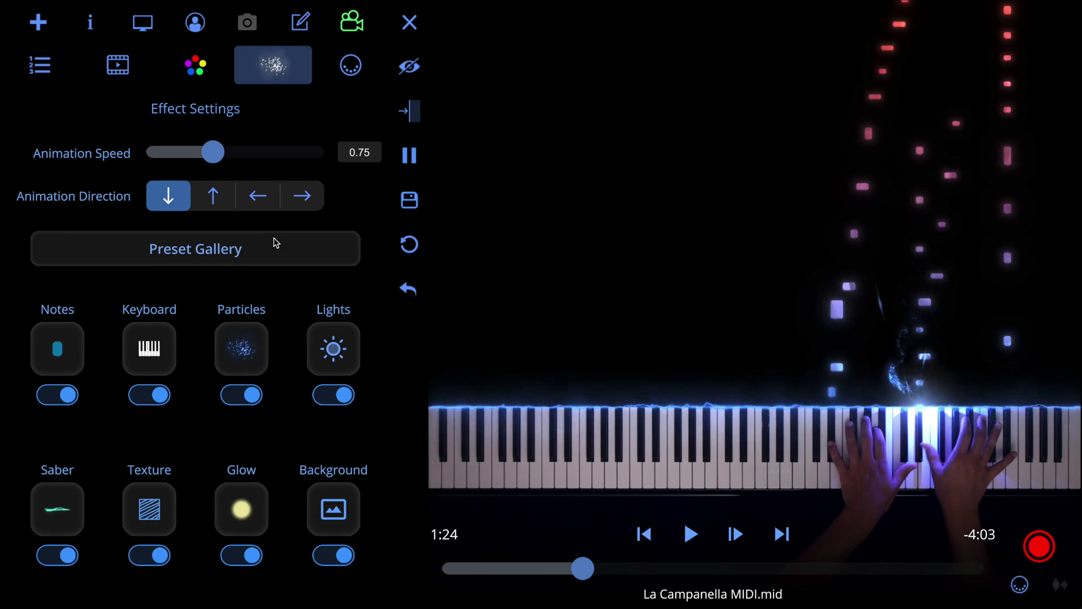
pyautogui.click(199, 254)
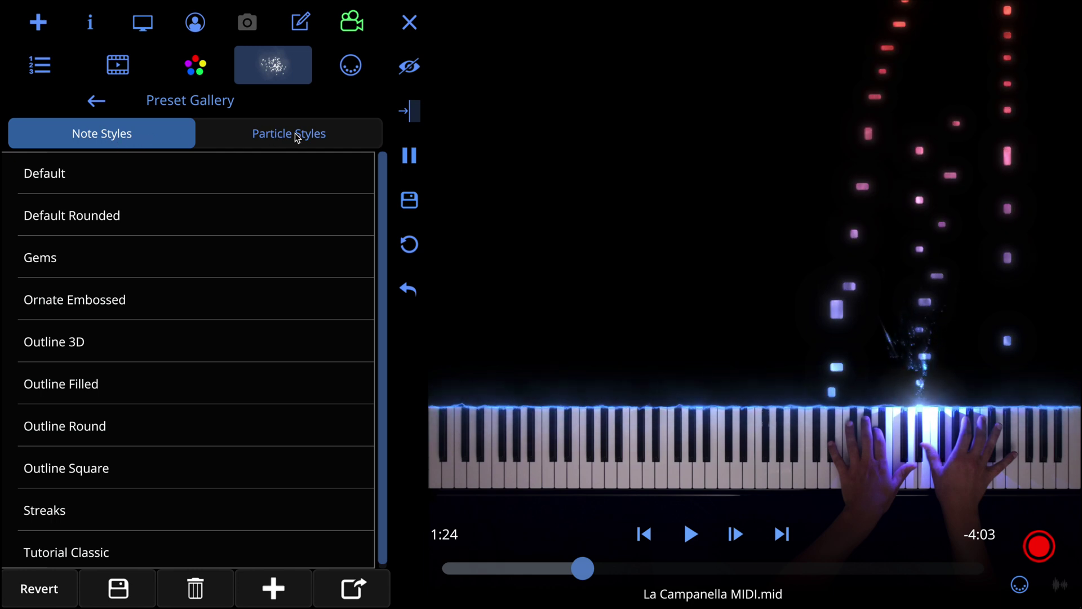
pyautogui.click(116, 173)
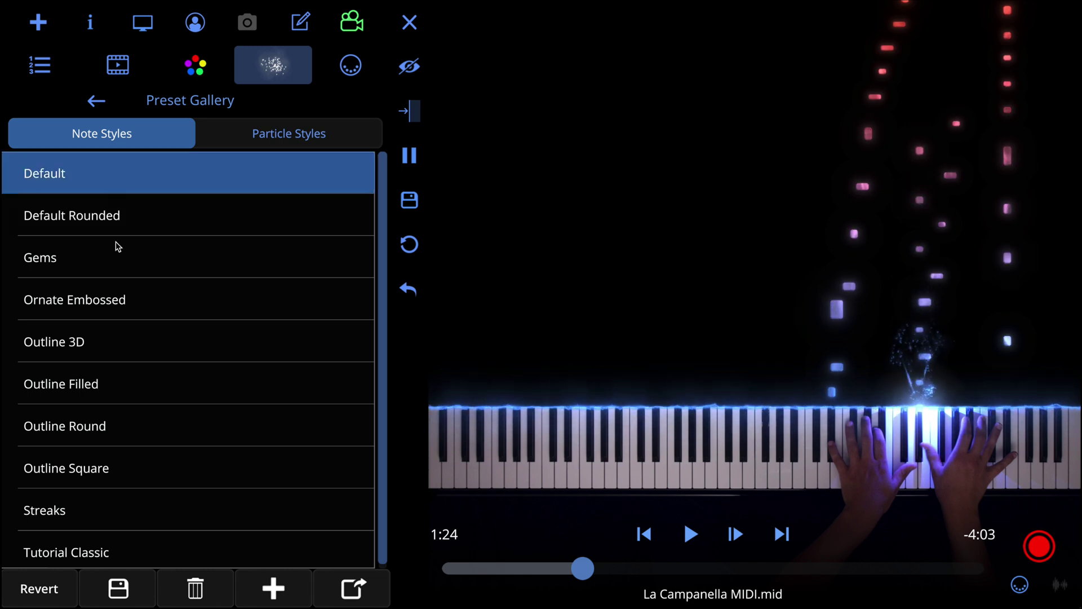
# - Preview the Gems, Outline 3D, Outline Round, Streaks and Tutorial Classic note styles, and apply Gems
pyautogui.click(117, 257)
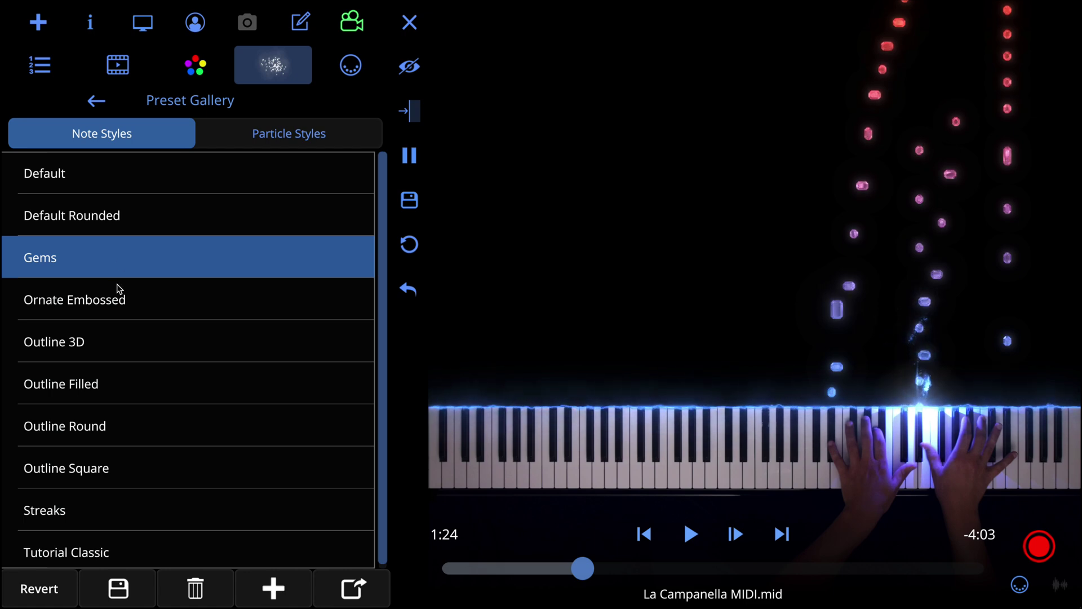
pyautogui.click(112, 344)
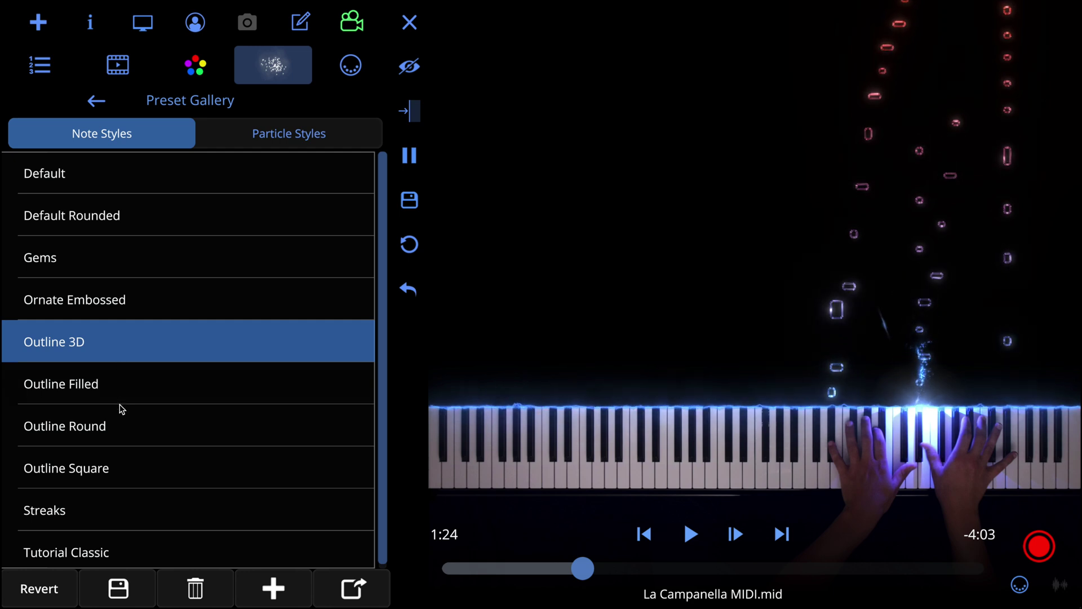
pyautogui.click(122, 423)
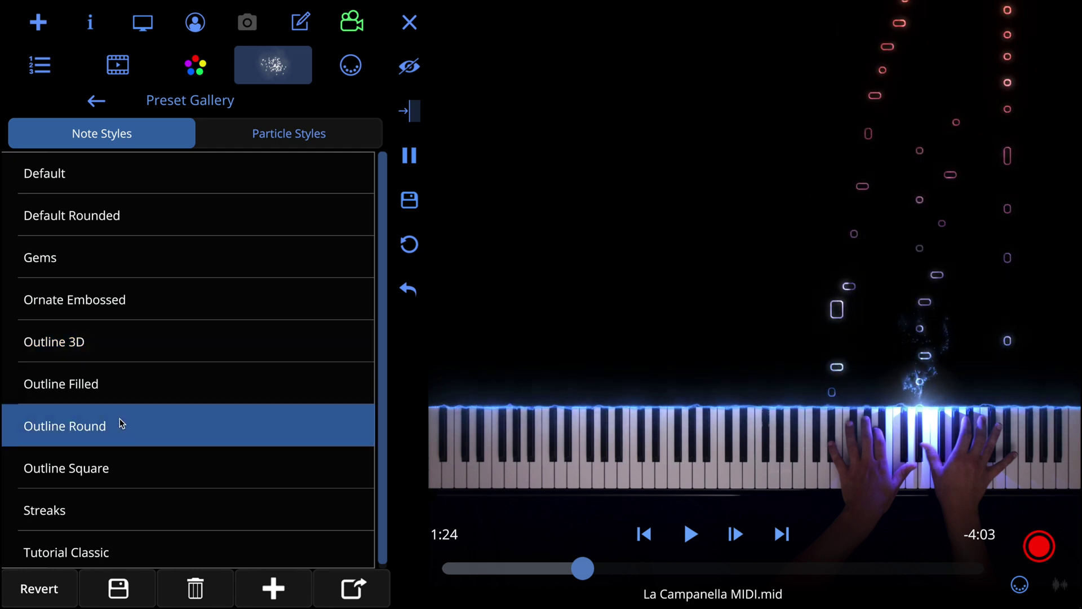
pyautogui.click(127, 522)
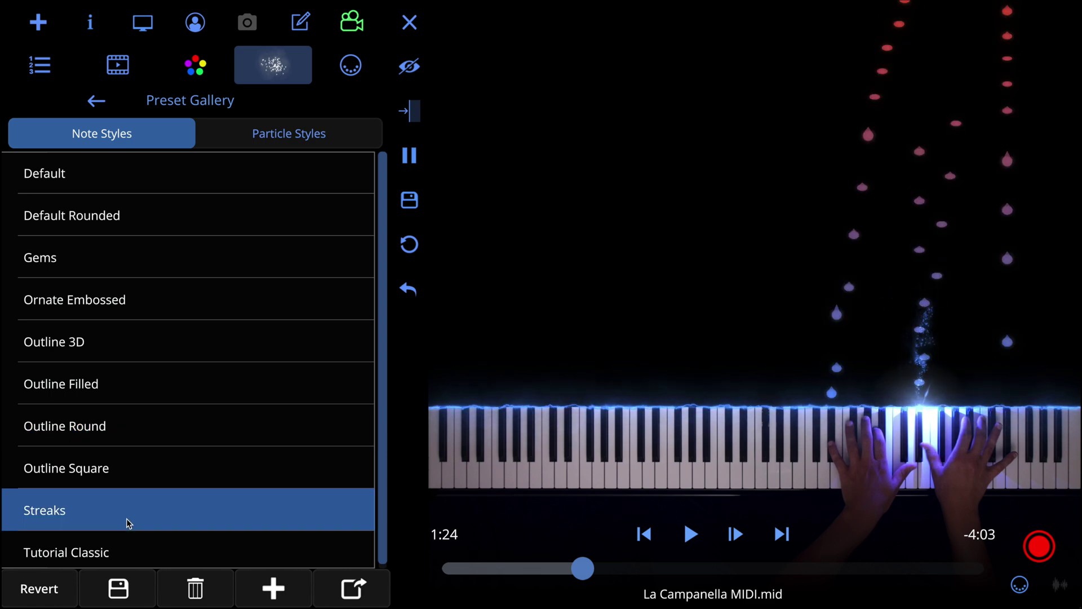
pyautogui.click(134, 558)
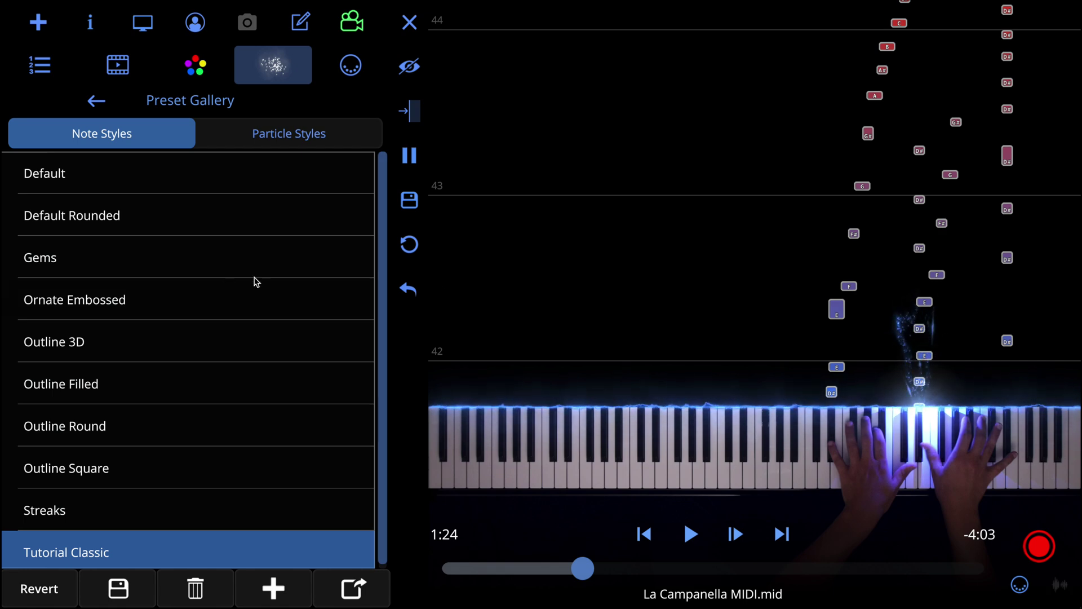
pyautogui.click(157, 256)
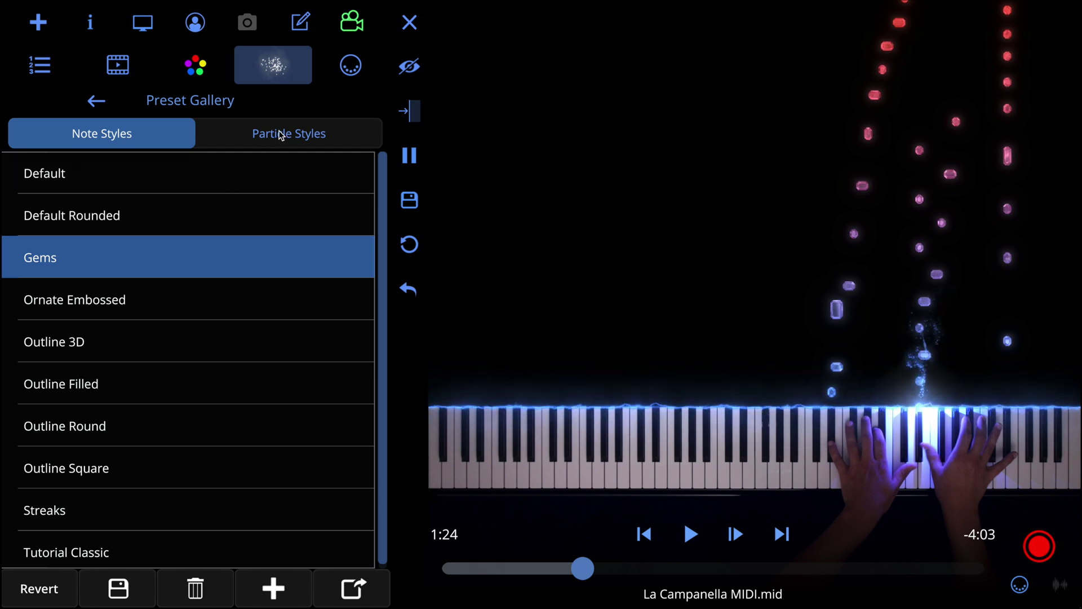
# - Preview the particle style presets from Default through Twirl, apply Fast Playing, and return to the effect settings
pyautogui.click(294, 135)
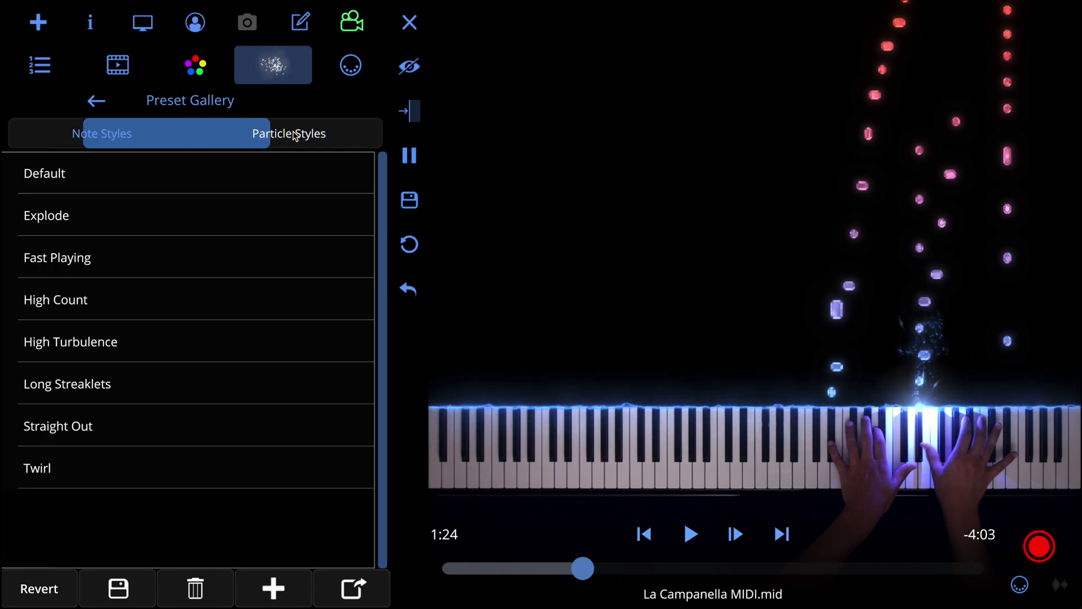
pyautogui.click(176, 177)
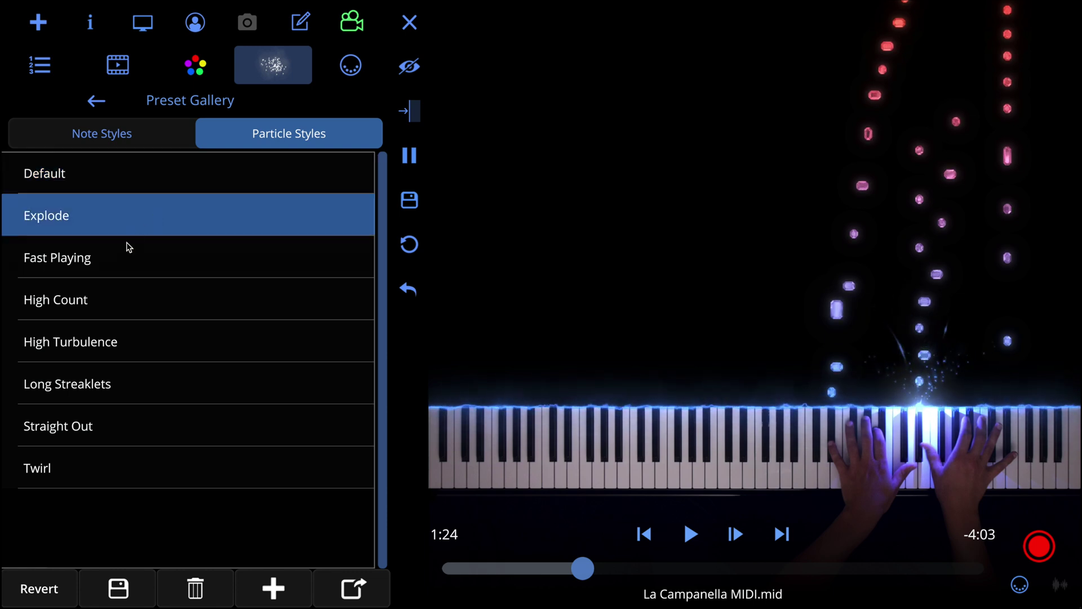
pyautogui.click(120, 272)
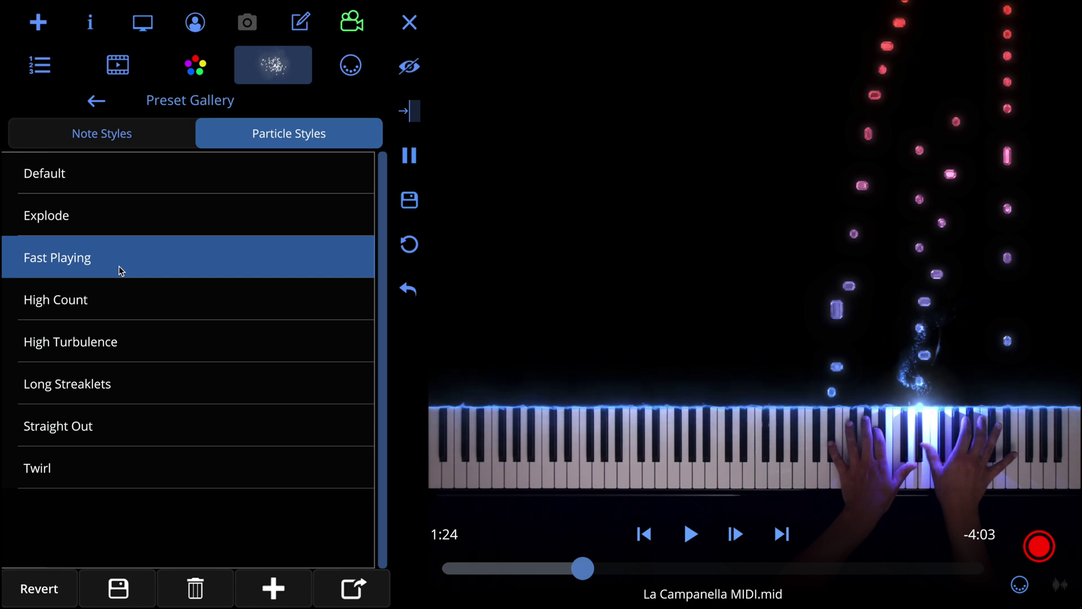
pyautogui.click(117, 296)
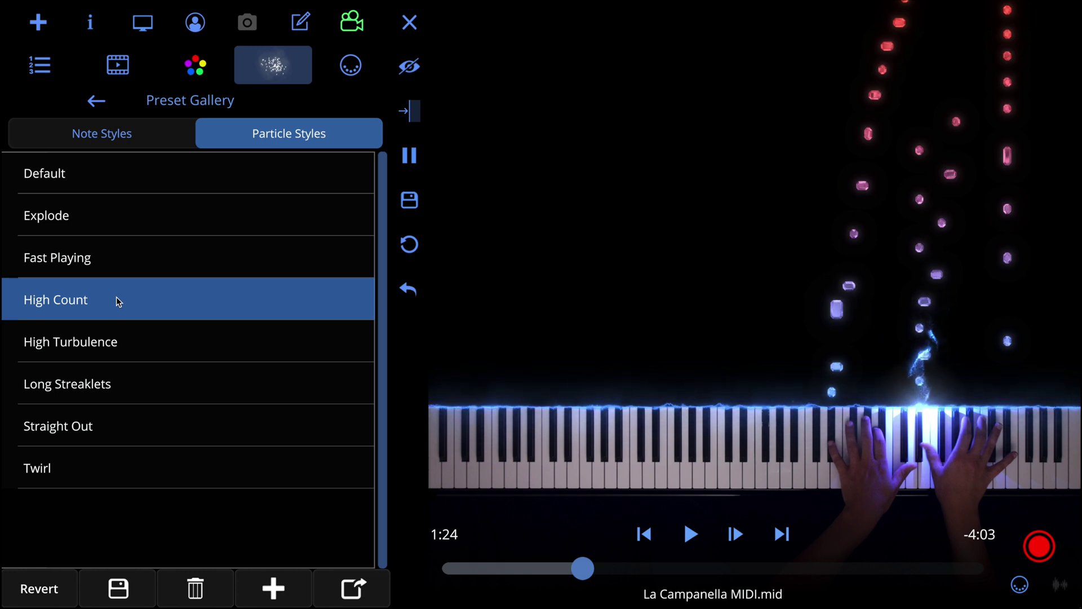
pyautogui.click(112, 343)
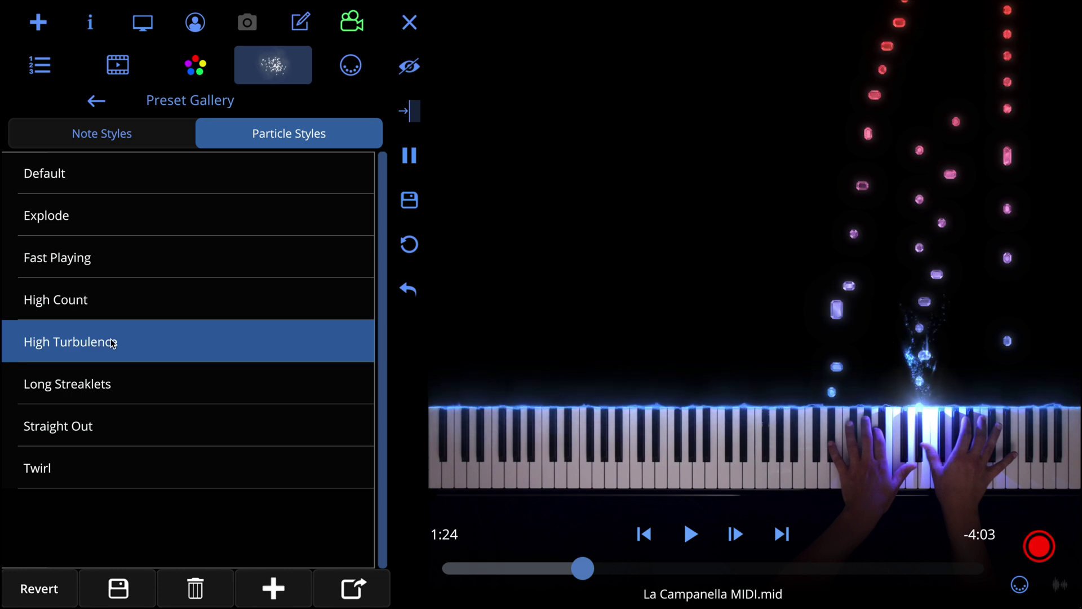
pyautogui.click(113, 376)
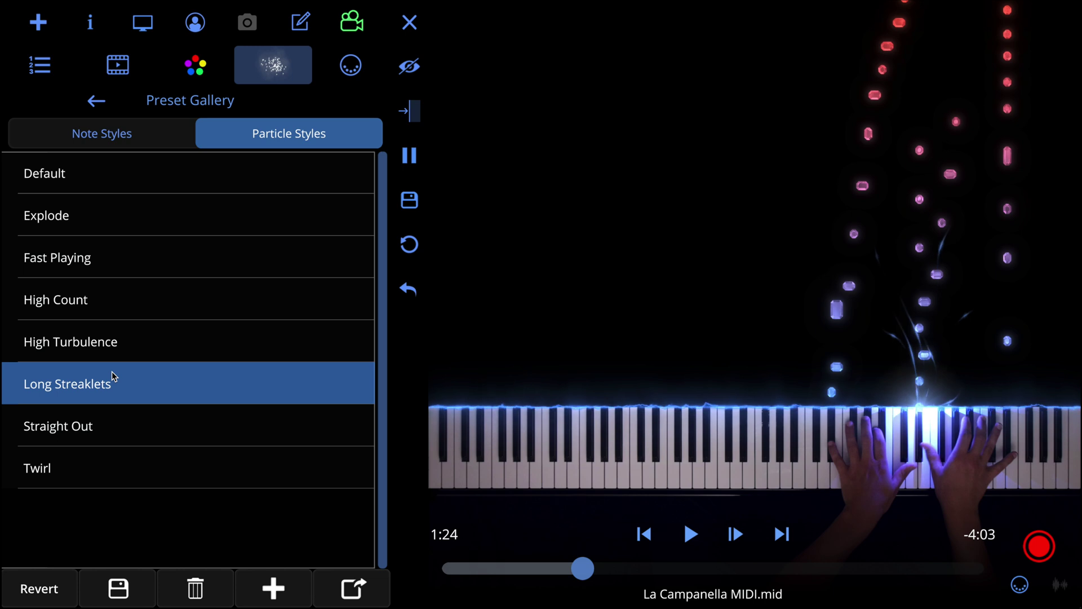
pyautogui.click(127, 427)
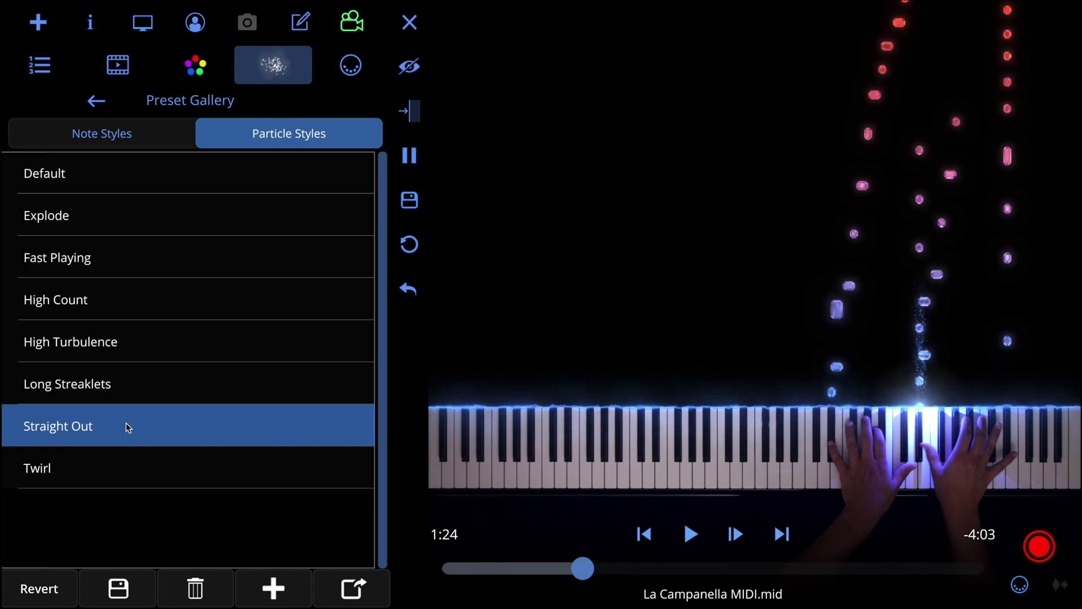
pyautogui.click(138, 470)
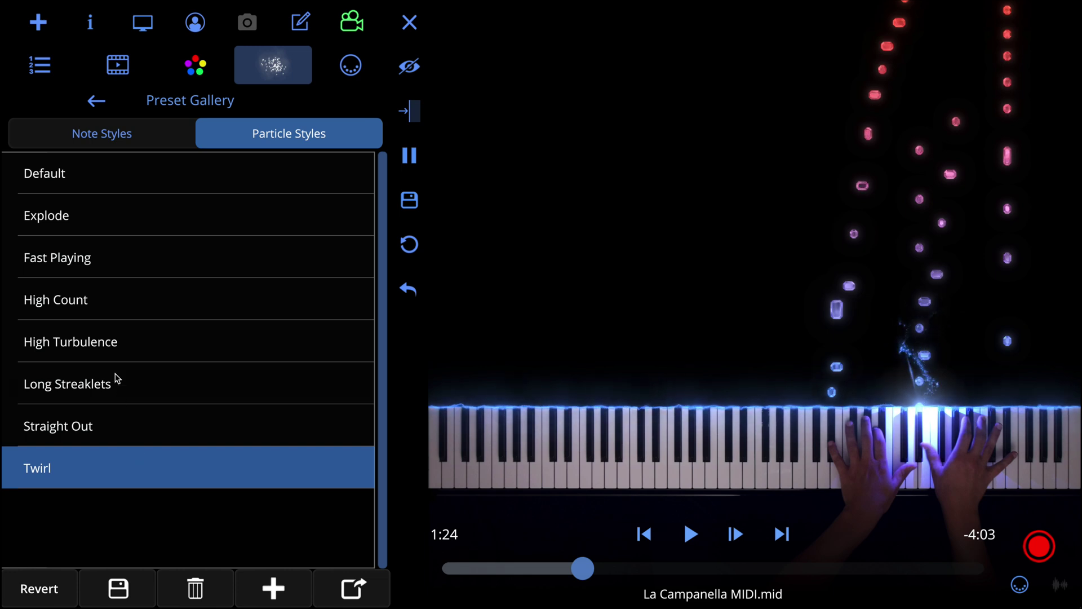
pyautogui.click(109, 262)
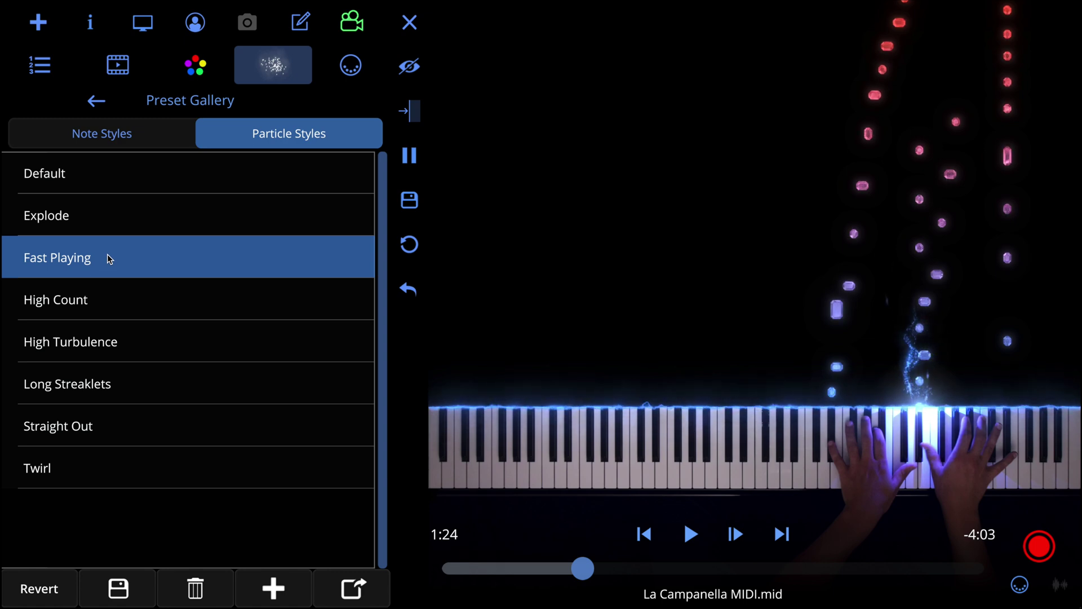
pyautogui.click(96, 102)
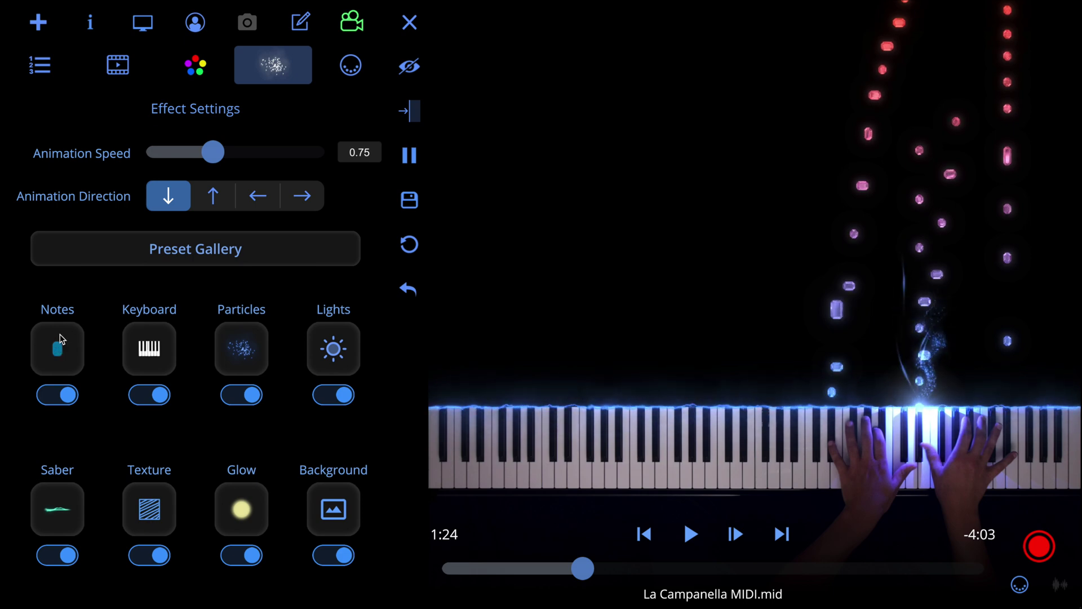
# - In the note settings, try 2D notes and the Round, Outline and Angled 3D shapes, and return to 3D Gem
pyautogui.click(57, 352)
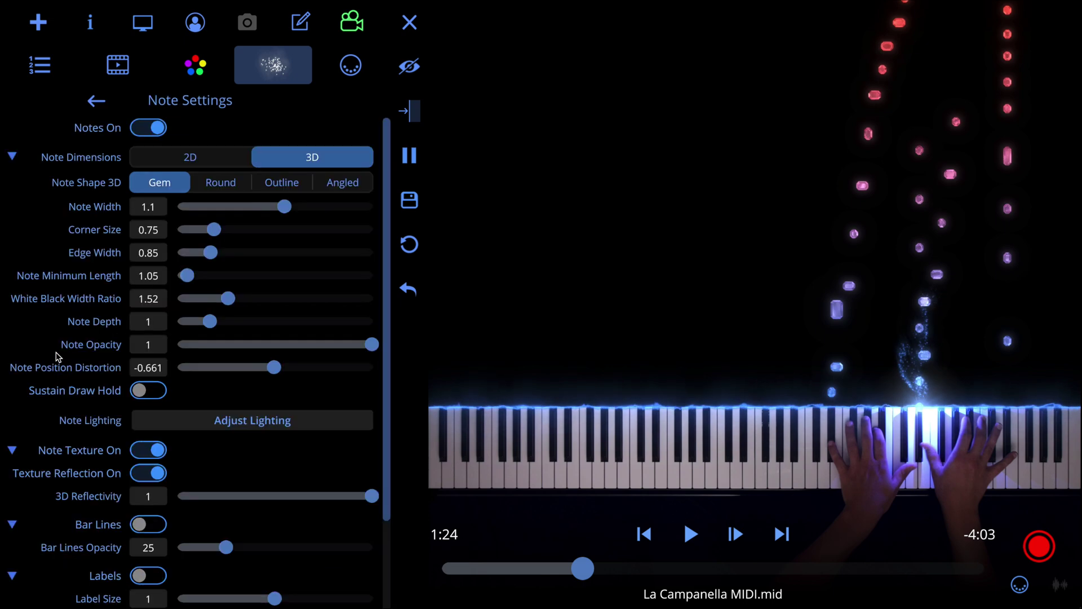
pyautogui.click(197, 162)
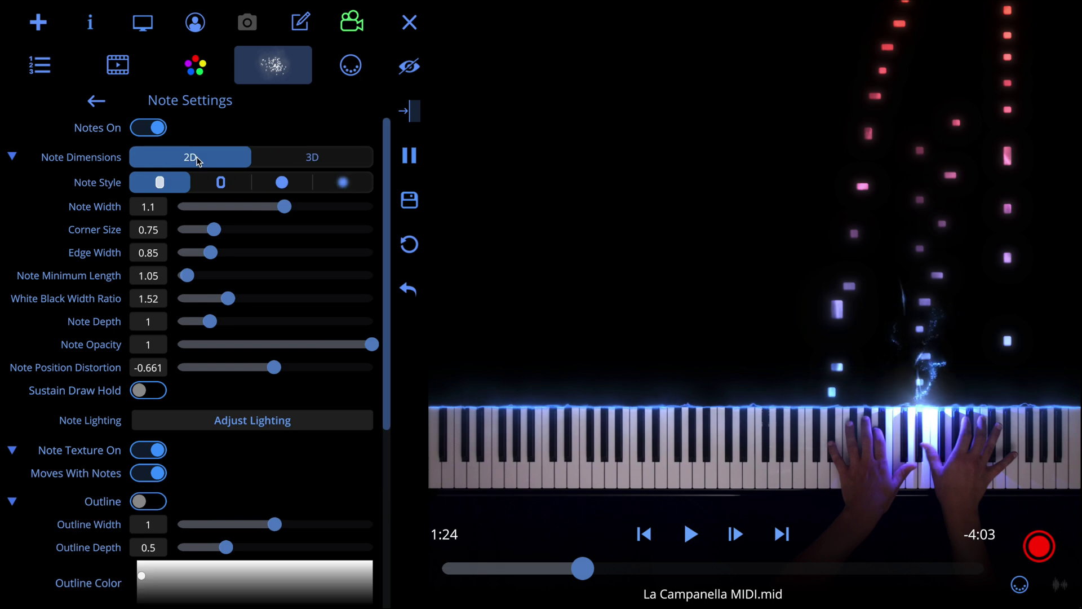
pyautogui.click(300, 159)
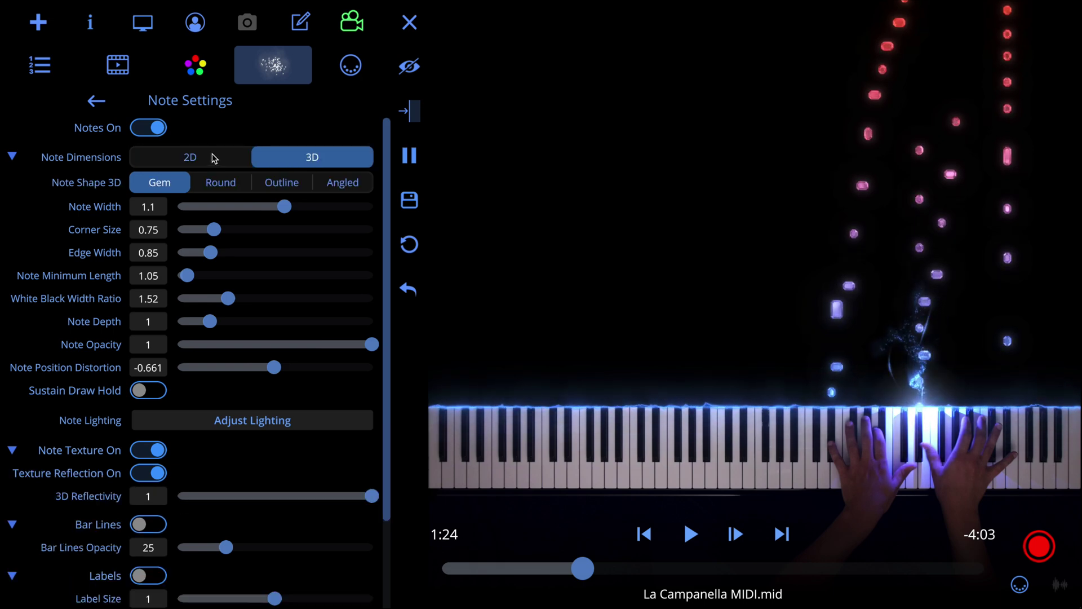
pyautogui.click(206, 183)
pyautogui.click(294, 185)
pyautogui.click(355, 186)
pyautogui.click(172, 183)
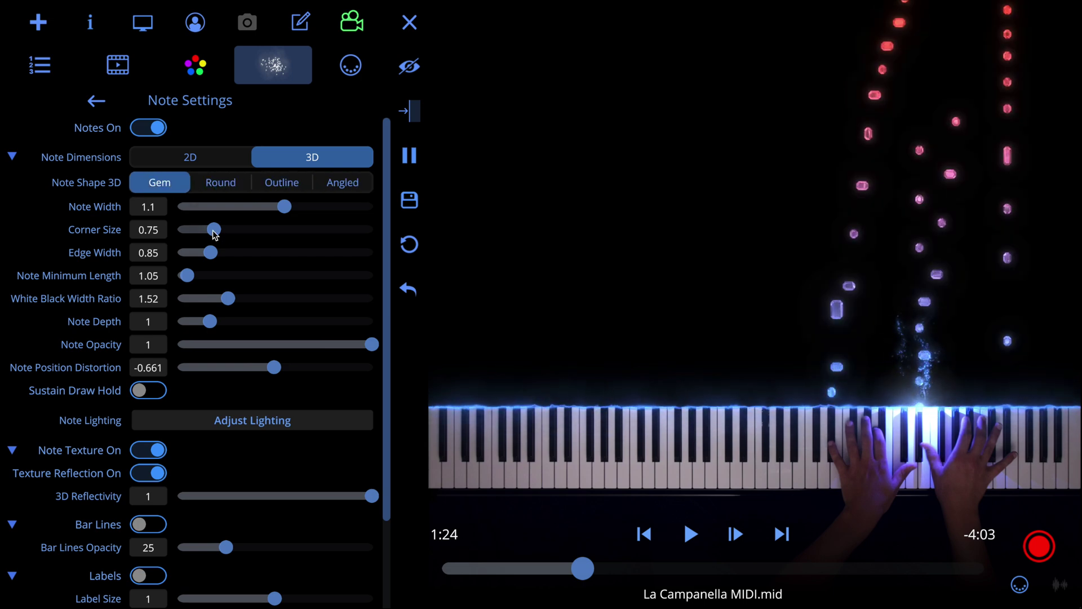
# - Try a corner size of 2.091 and an edge width of 3.848 on the gem notes, and undo both changes
pyautogui.moveTo(221, 235); pyautogui.dragTo(280, 235)
pyautogui.moveTo(211, 253); pyautogui.dragTo(328, 253)
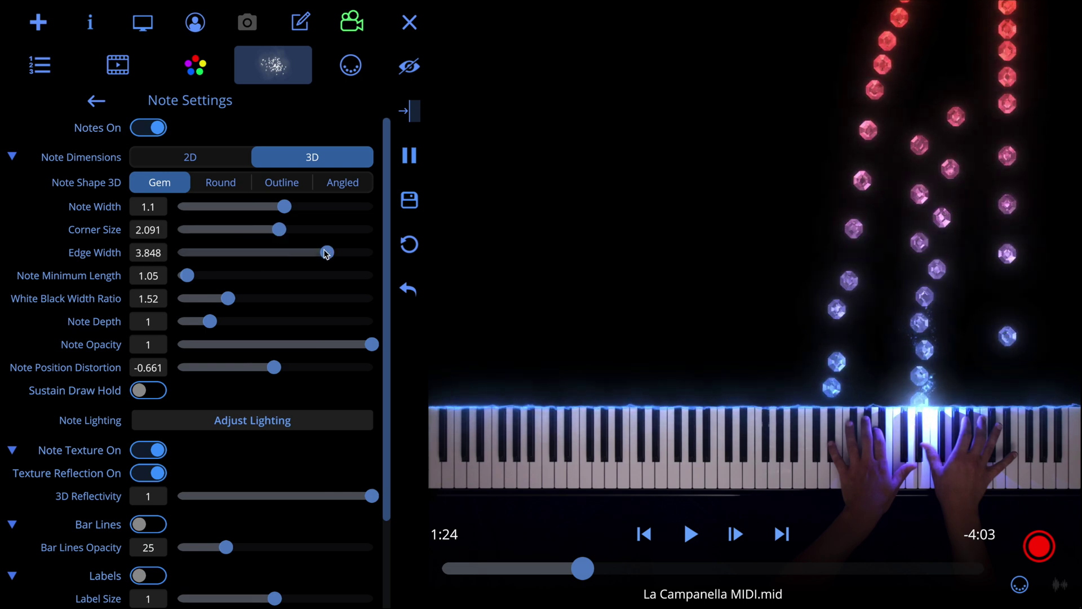
pyautogui.click(414, 293)
pyautogui.click(414, 293)
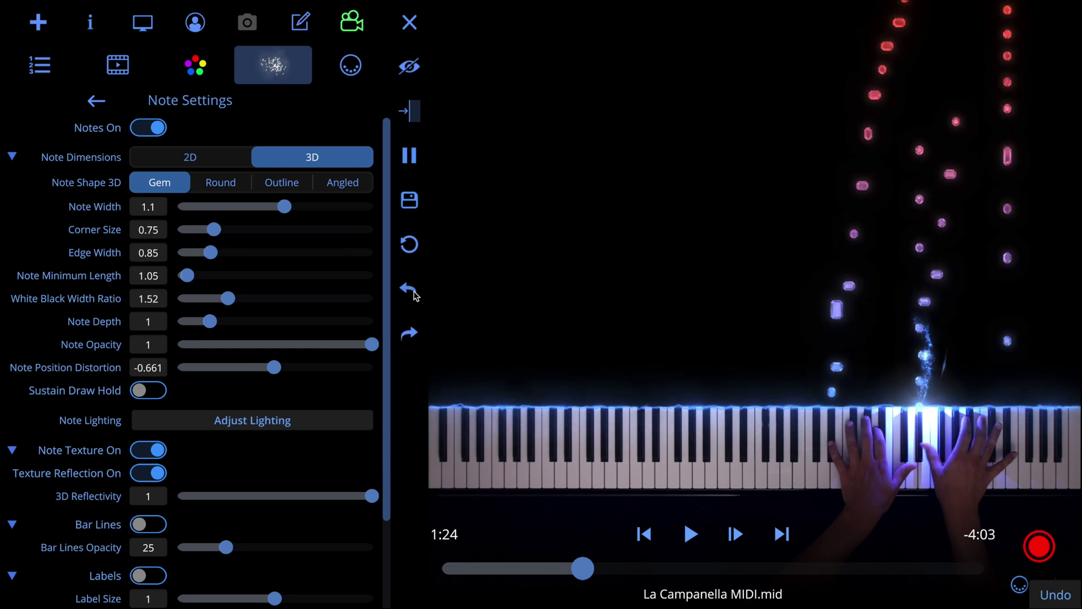
# - Try showing bar lines and note labels, and switch both off again
pyautogui.moveTo(387, 340); pyautogui.dragTo(393, 437)
pyautogui.click(151, 416)
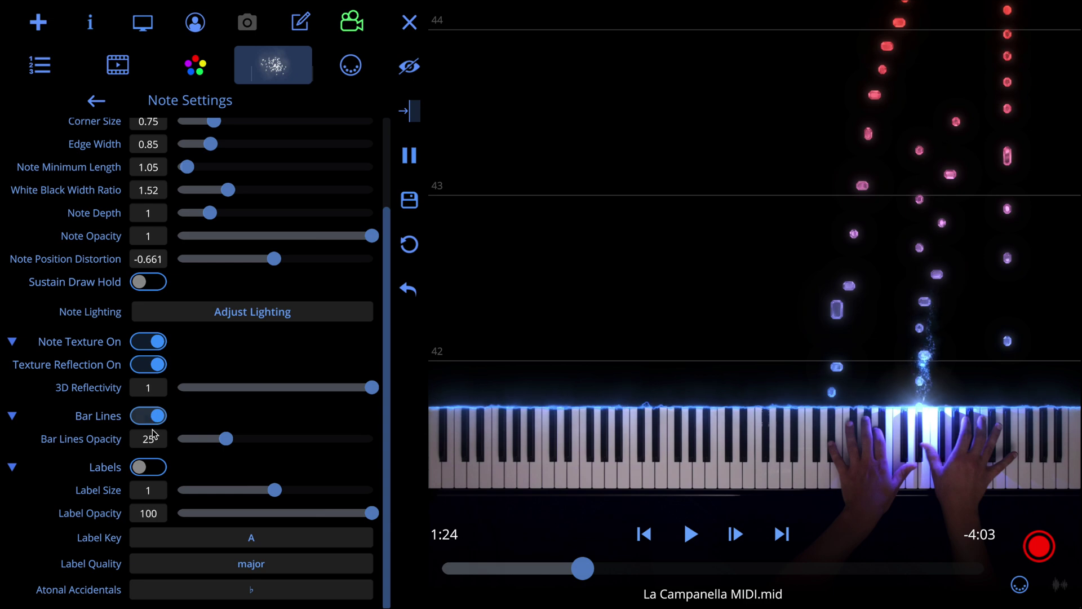
pyautogui.click(151, 468)
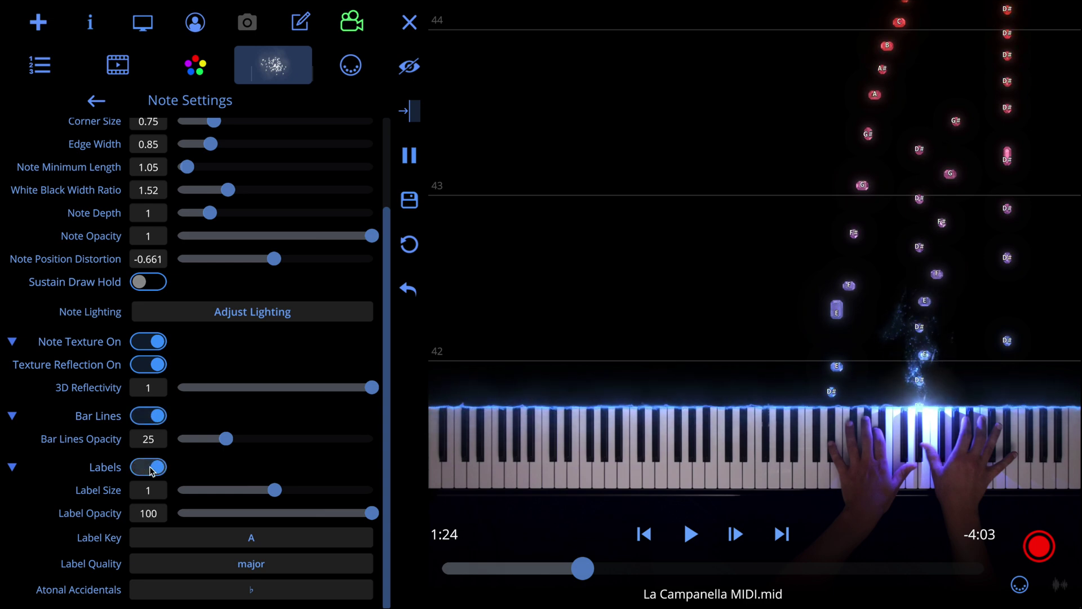
pyautogui.click(151, 469)
pyautogui.click(148, 416)
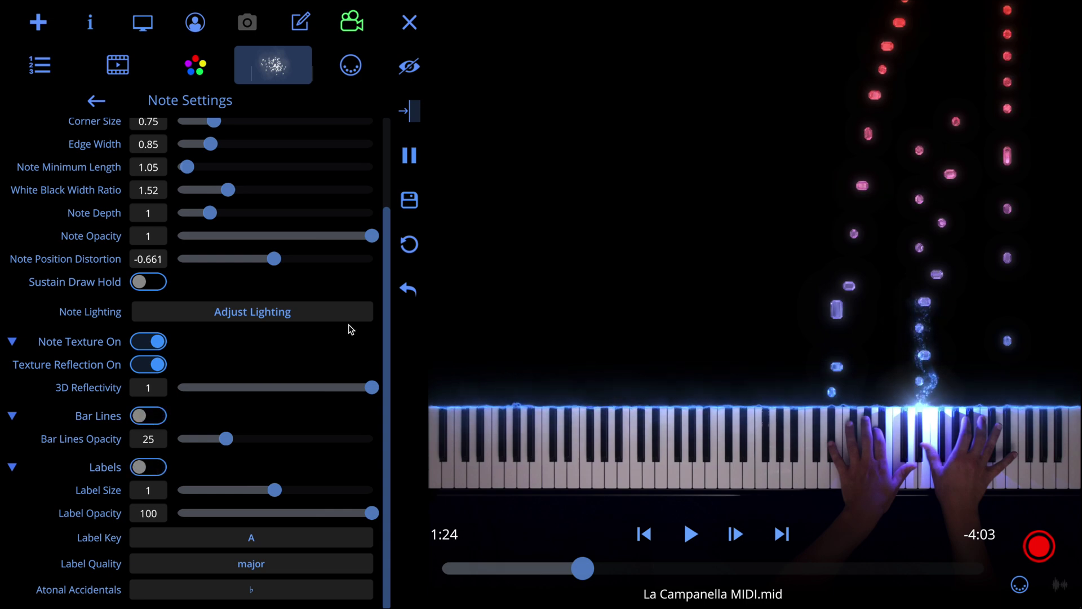
# - Try 2D notes with an outline, switch the outline off, restore 3D notes, and return to the effect settings
pyautogui.scroll(3, 393, 326)
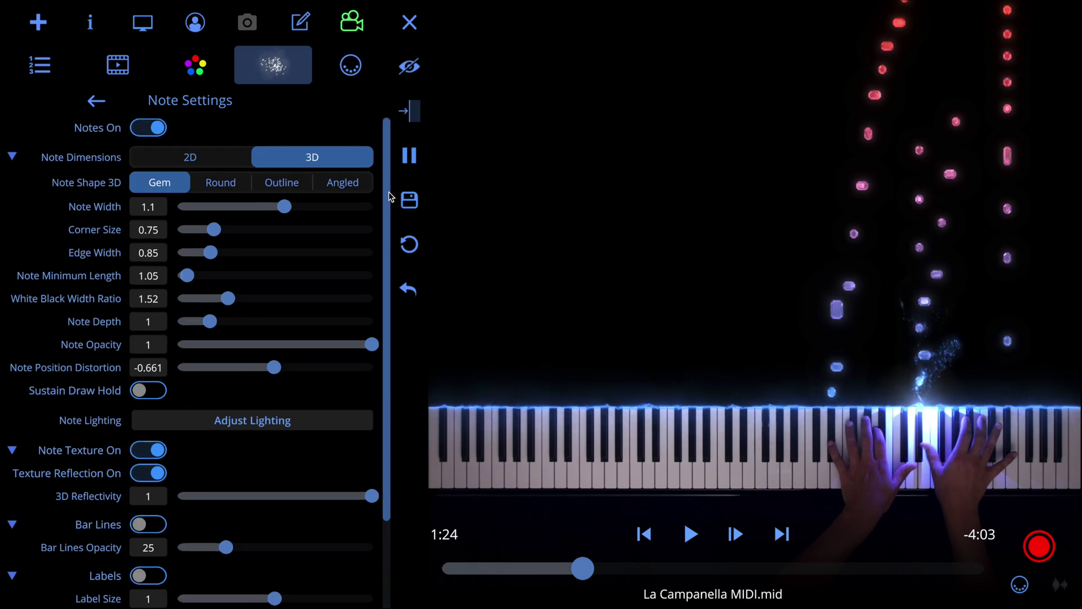
pyautogui.click(213, 161)
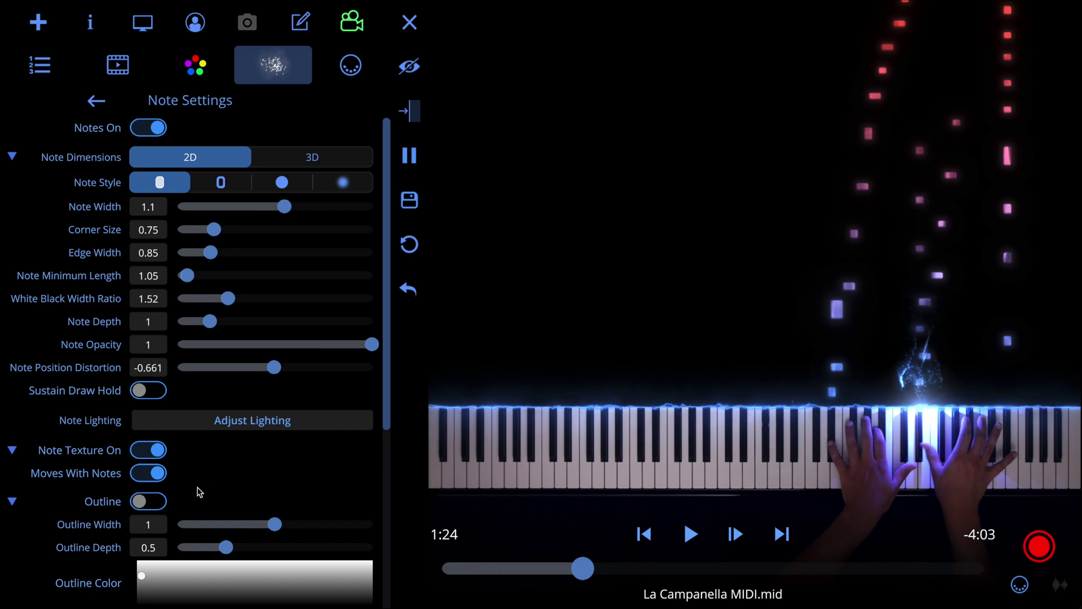
pyautogui.click(160, 502)
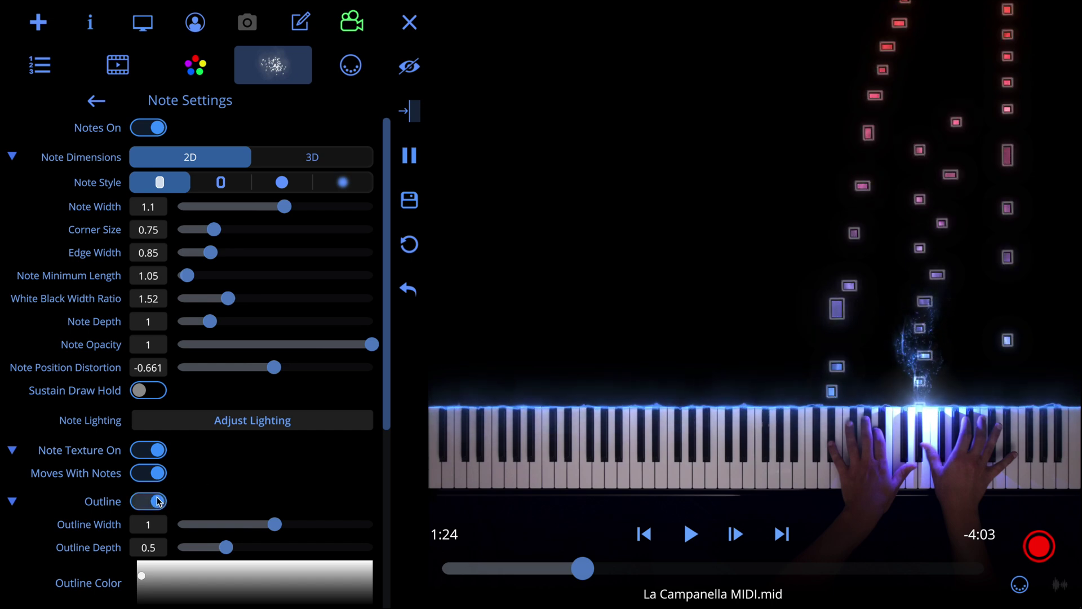
pyautogui.click(160, 502)
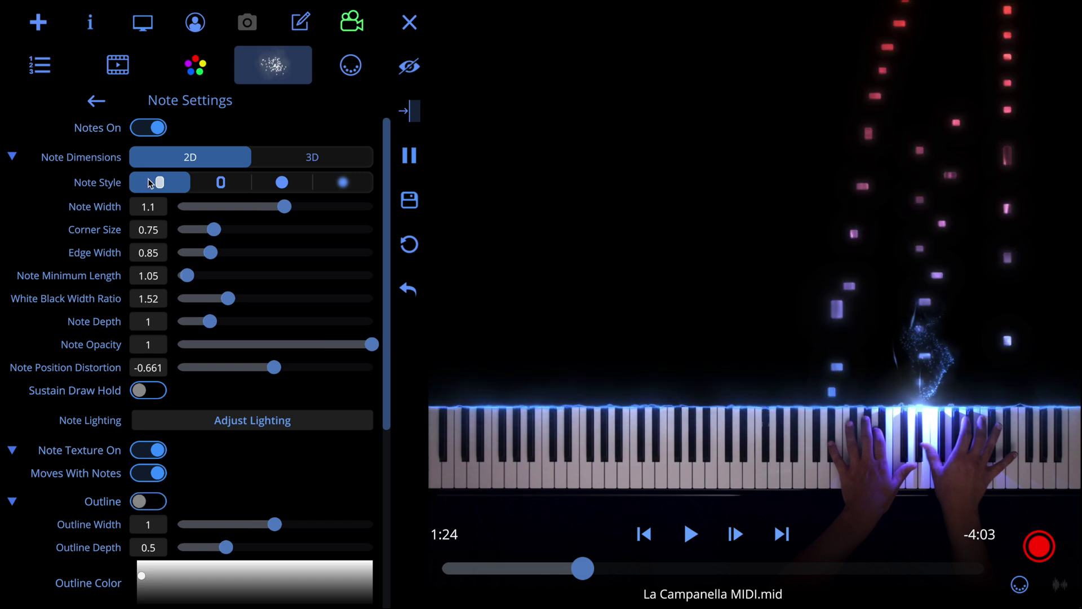
pyautogui.click(294, 158)
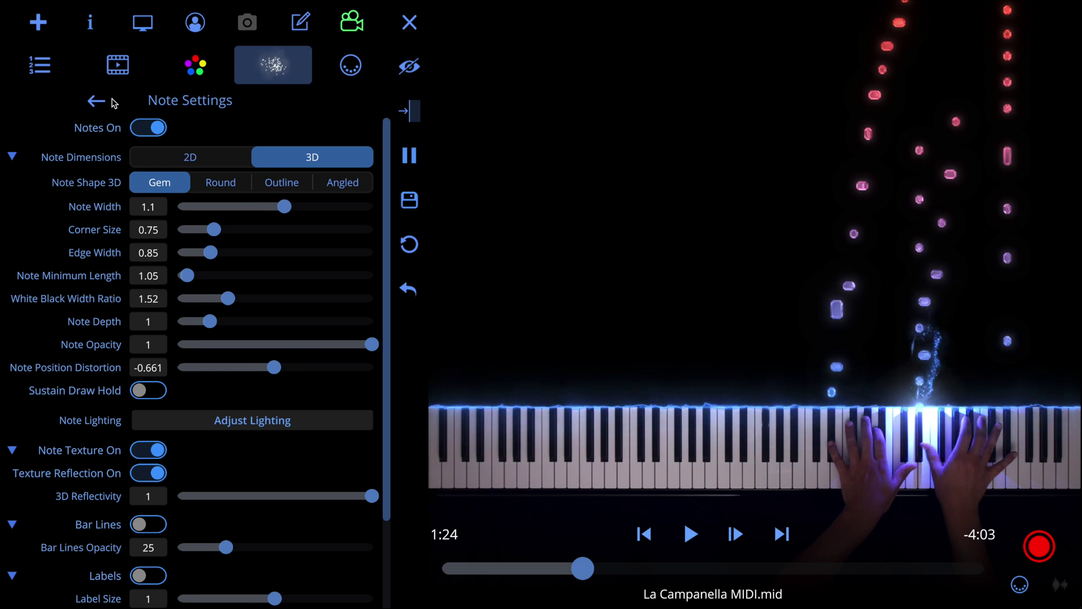
pyautogui.click(96, 102)
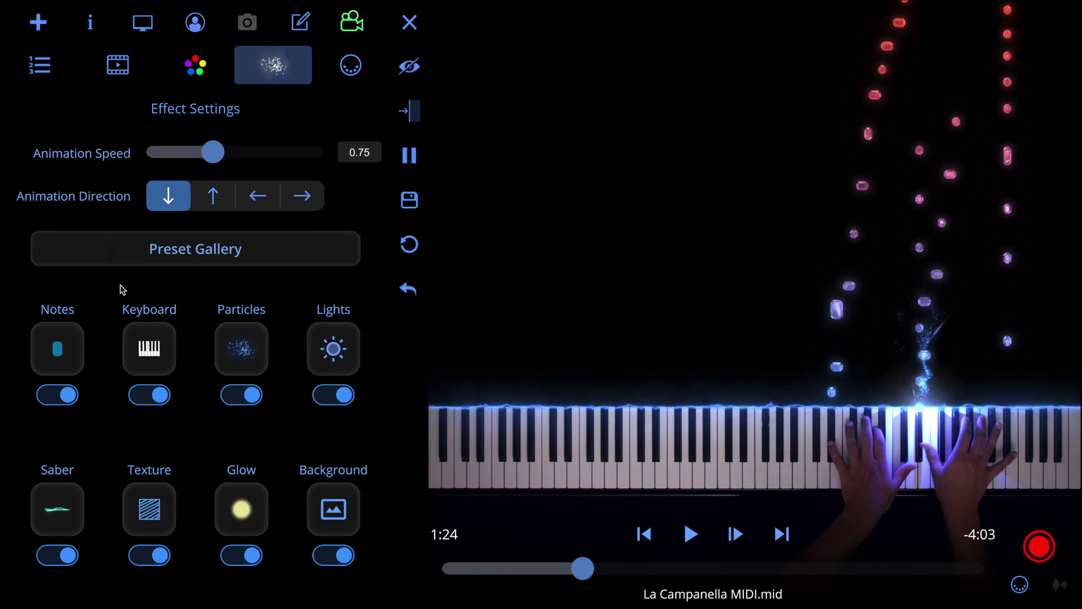
# - Set the La Campanella hands video's opacity to 0, and open the keyboard settings
pyautogui.click(150, 351)
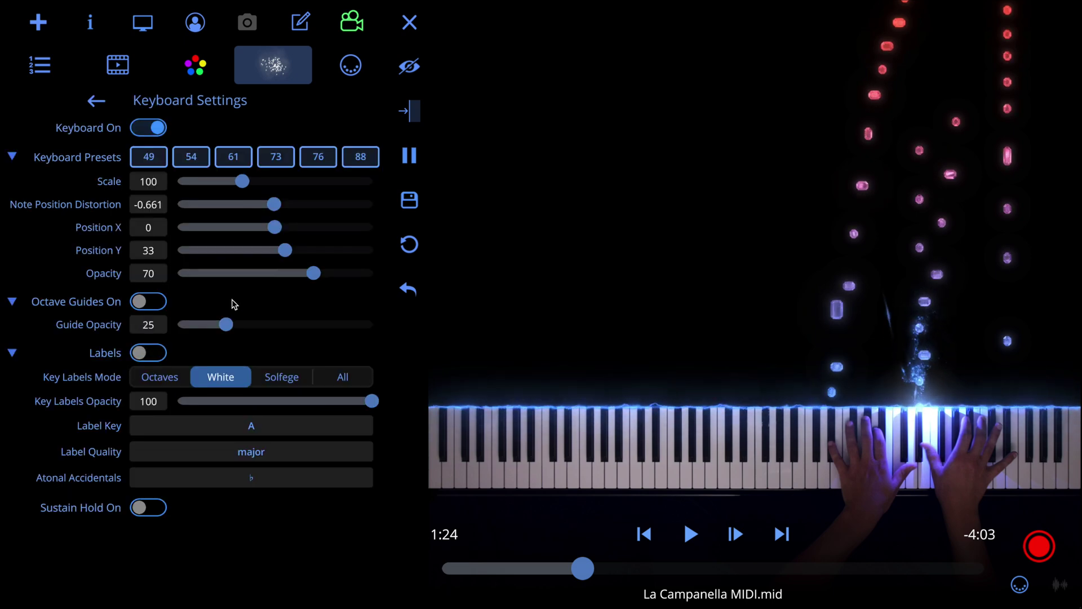
pyautogui.click(120, 73)
pyautogui.click(75, 545)
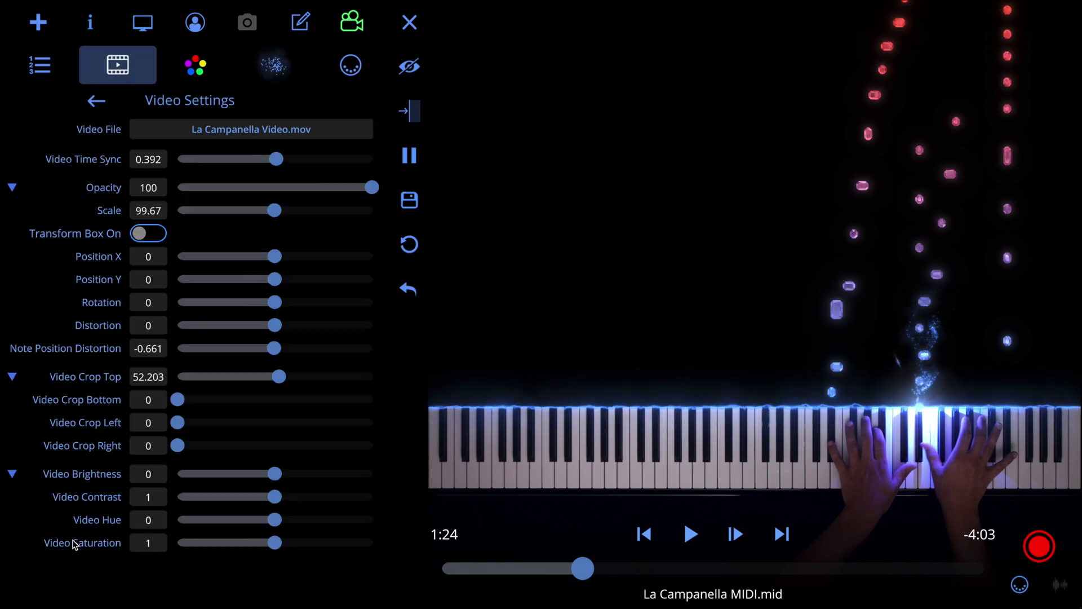
pyautogui.moveTo(377, 188); pyautogui.dragTo(152, 186)
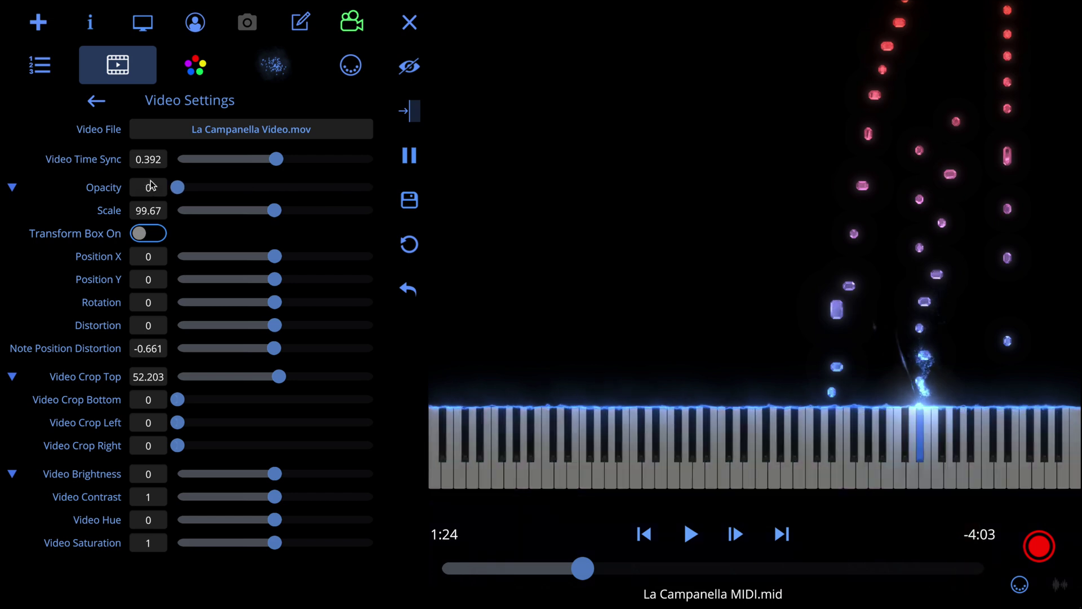
pyautogui.click(273, 65)
pyautogui.click(147, 350)
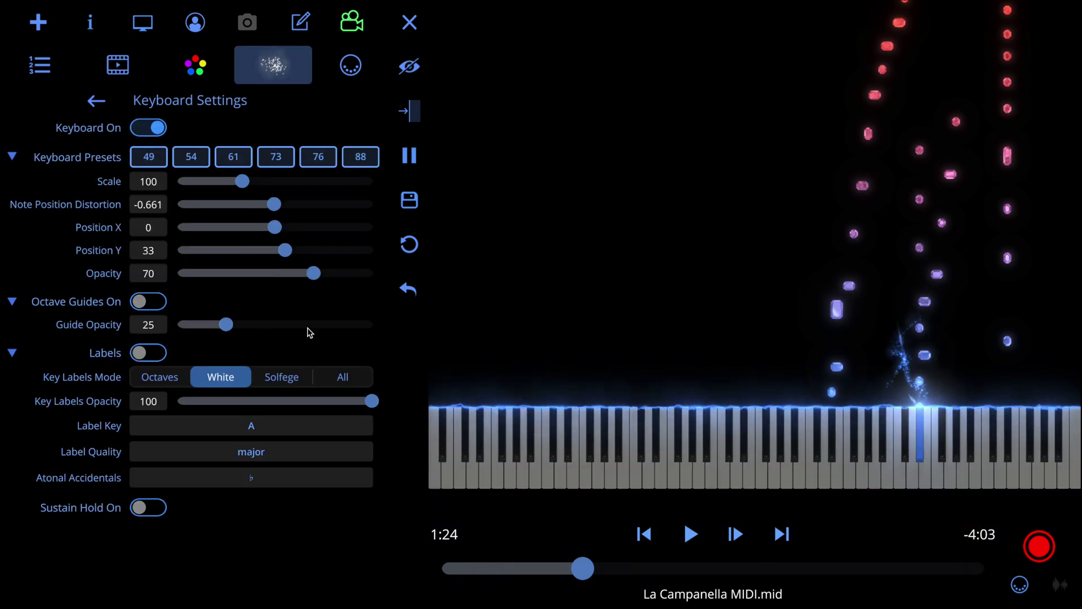
# - Try a keyboard scale of 93.56 and an X position of about 38, undoing each change
pyautogui.moveTo(243, 181)
pyautogui.mouseDown()
pyautogui.moveTo(308, 182)
pyautogui.moveTo(238, 186)
pyautogui.mouseUp()
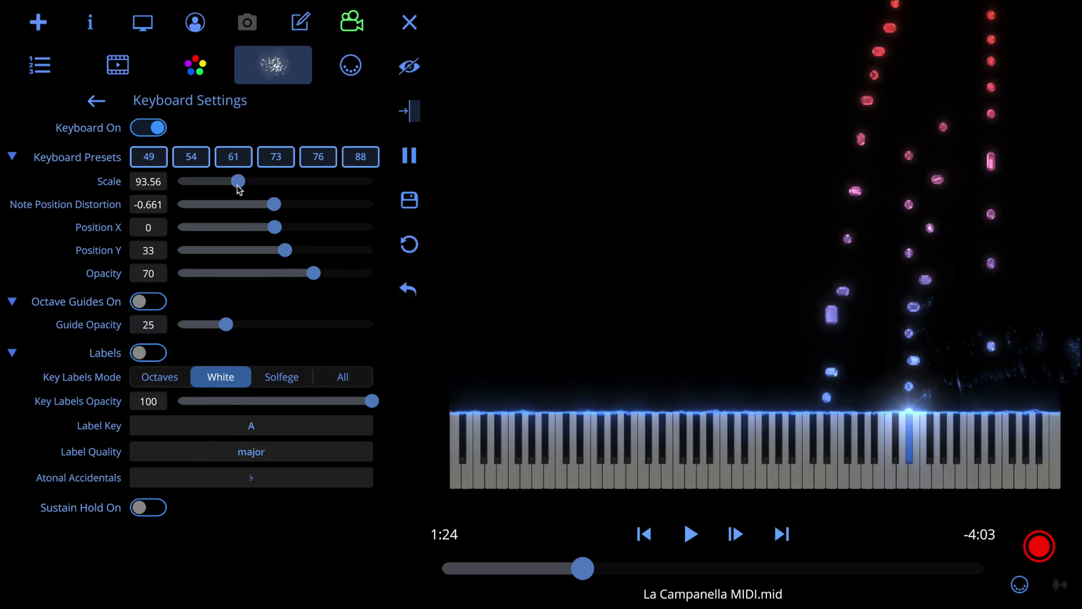
pyautogui.click(407, 288)
pyautogui.moveTo(279, 228)
pyautogui.mouseDown()
pyautogui.moveTo(236, 228)
pyautogui.moveTo(284, 229)
pyautogui.mouseUp()
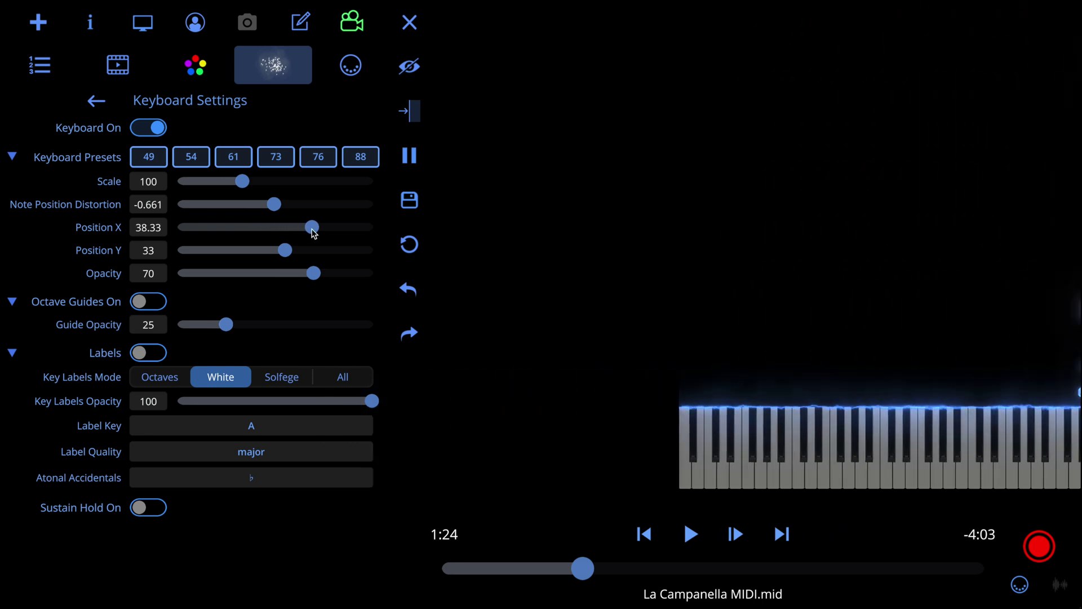
pyautogui.click(408, 291)
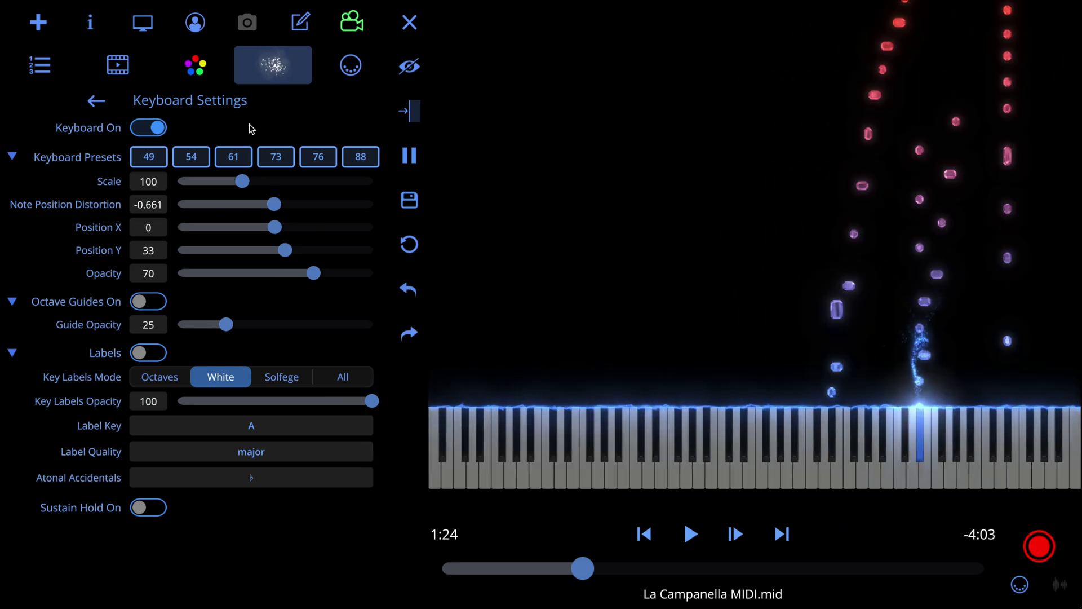
# - Try the 61-key and 73-key keyboard presets, and restore the 88-key preset
pyautogui.click(241, 165)
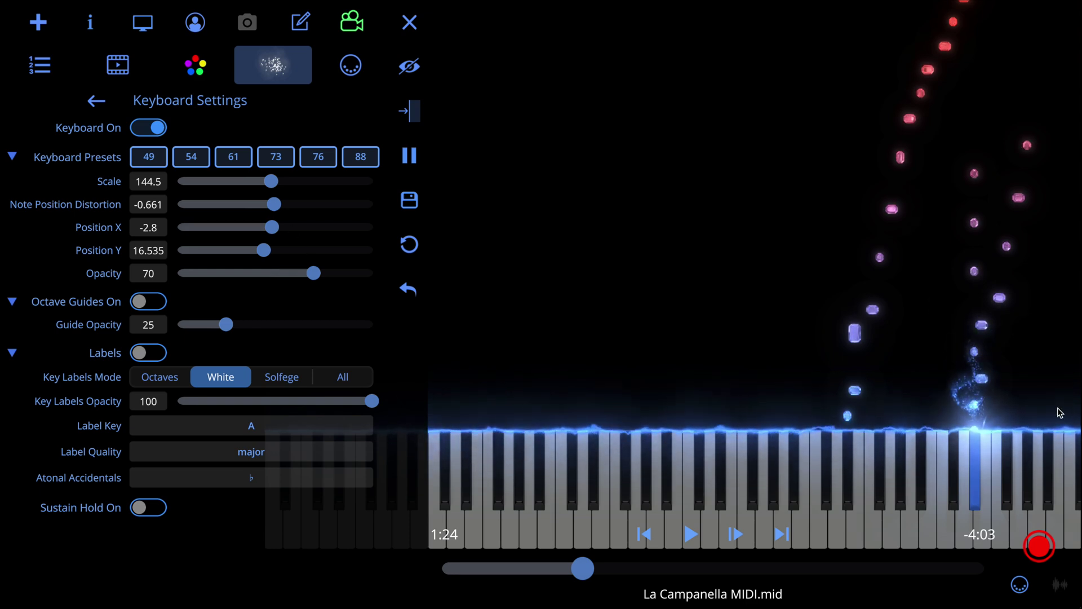
pyautogui.click(275, 159)
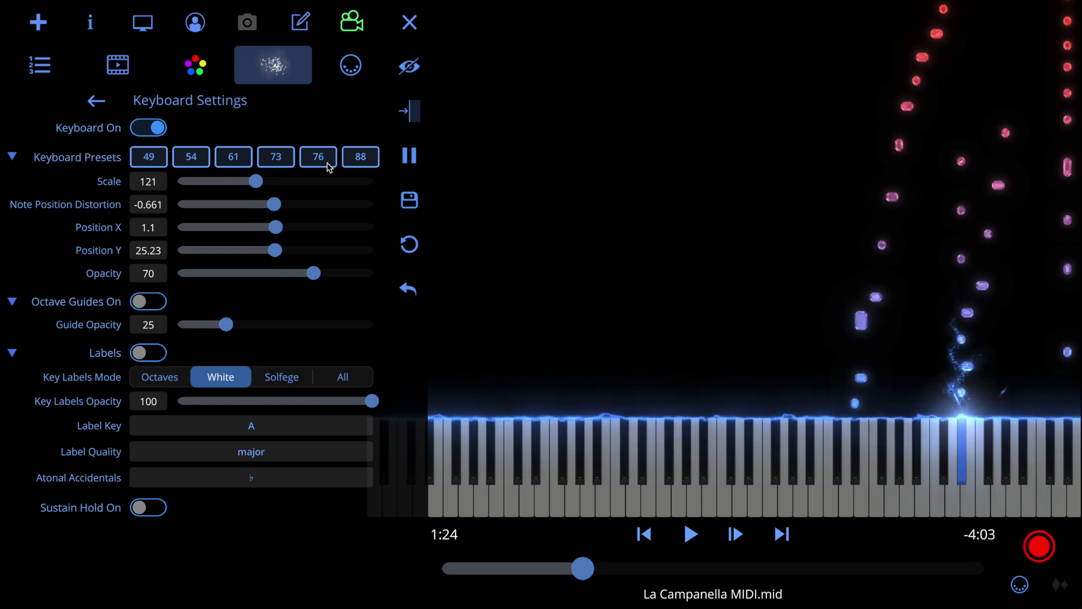
pyautogui.click(364, 164)
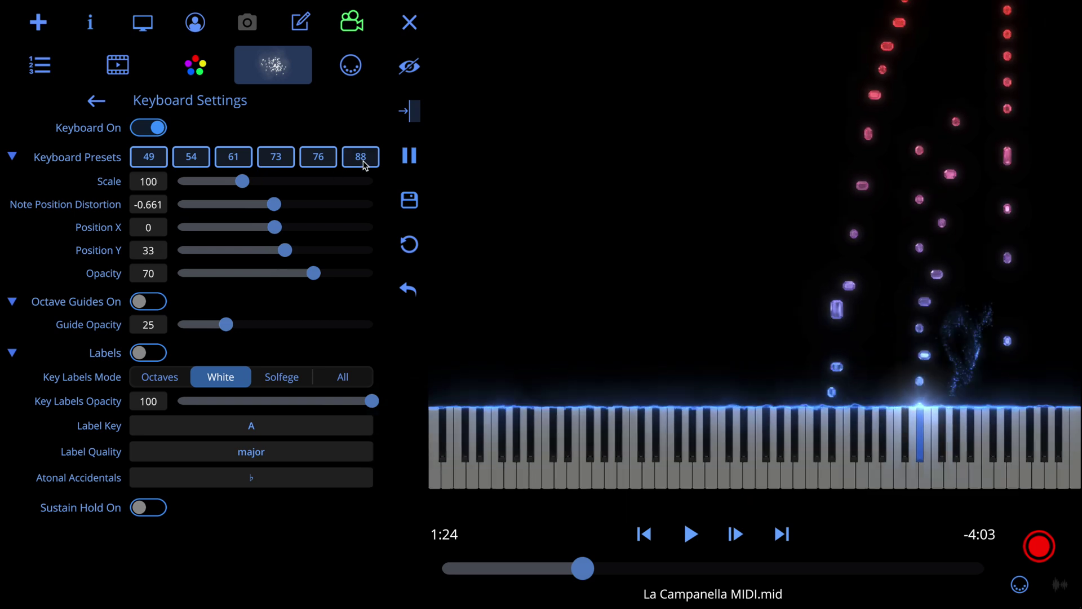
# - Try octave guides and key labels in Solfege and Octaves modes, switch both off, and return to the effect settings
pyautogui.click(153, 304)
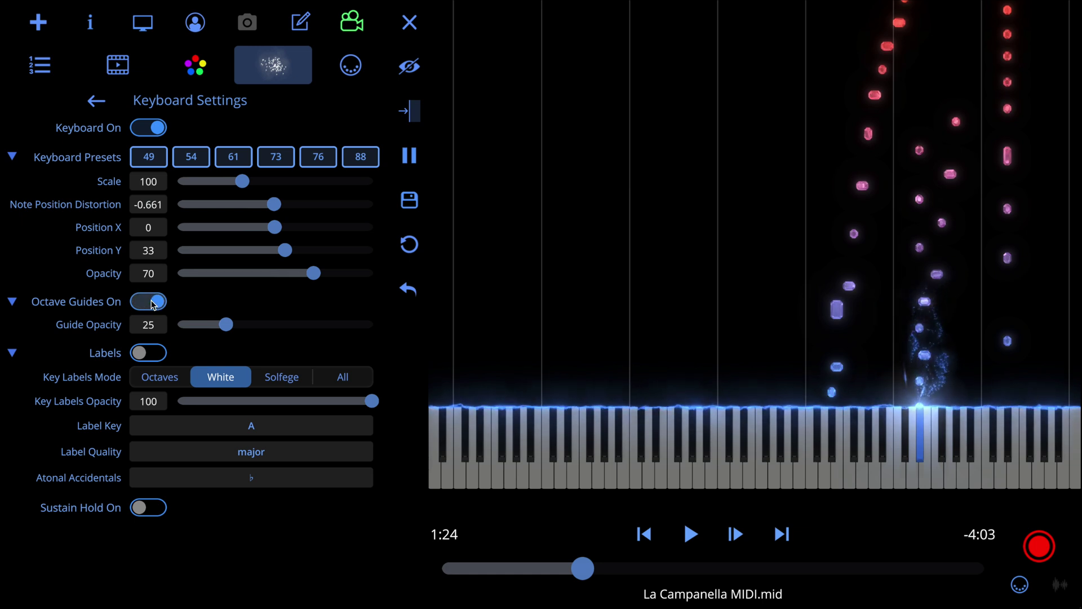
pyautogui.click(150, 355)
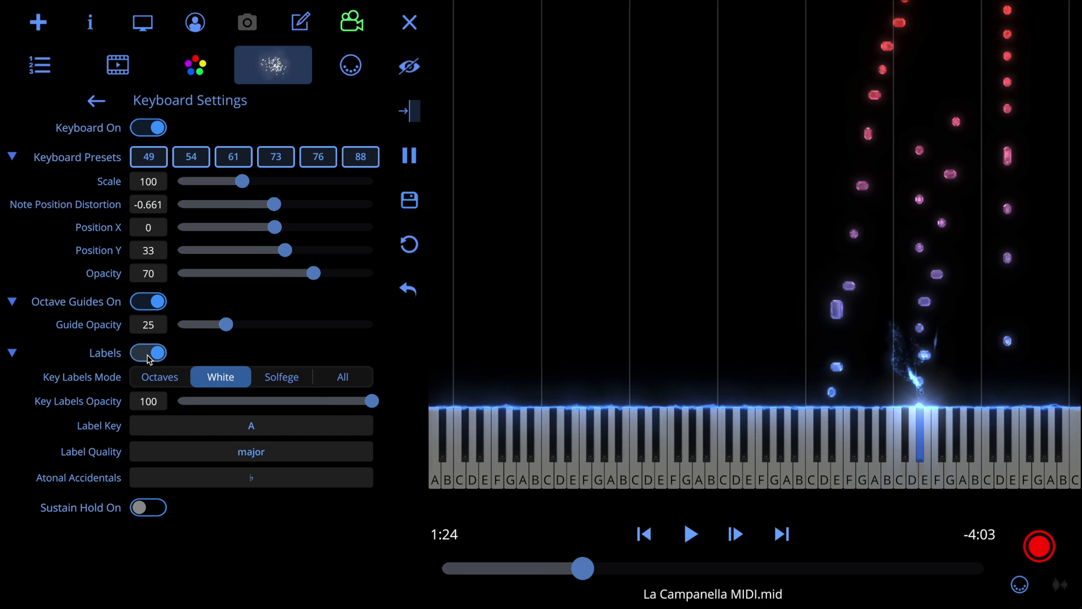
pyautogui.click(276, 379)
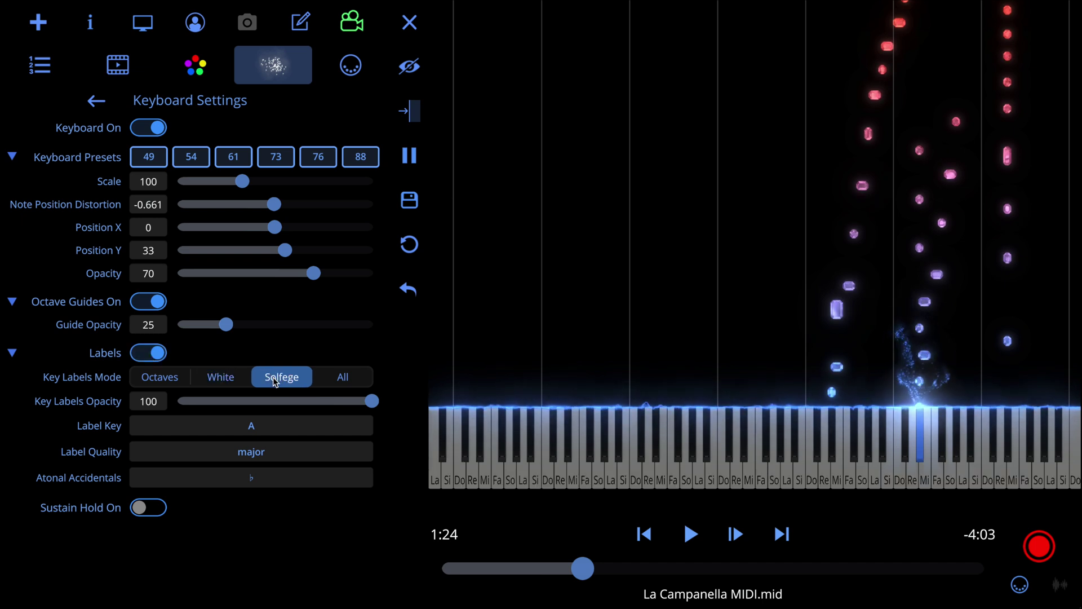
pyautogui.click(161, 381)
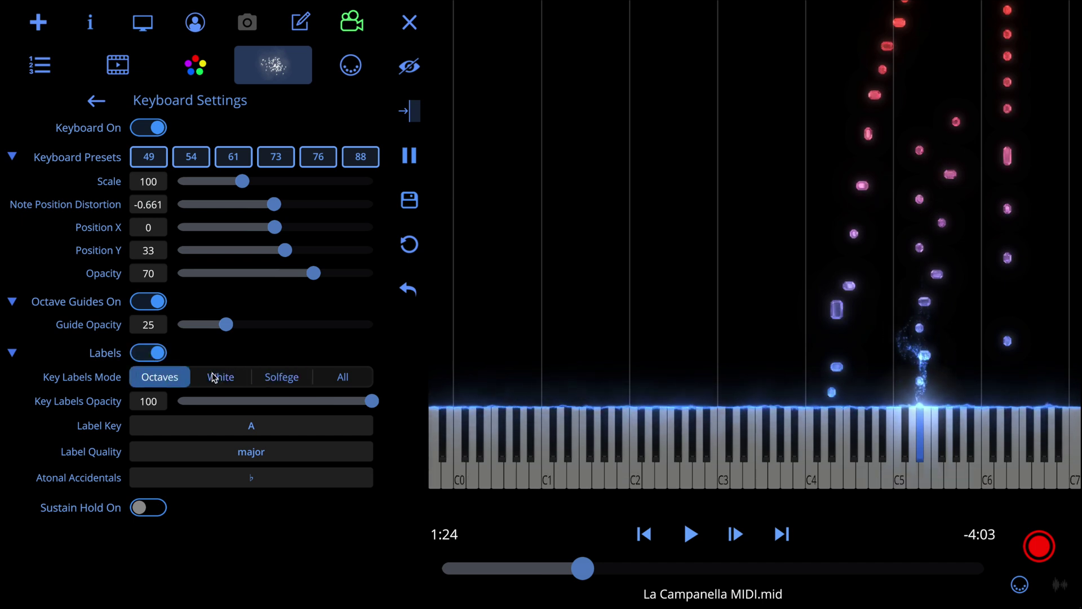
pyautogui.click(156, 353)
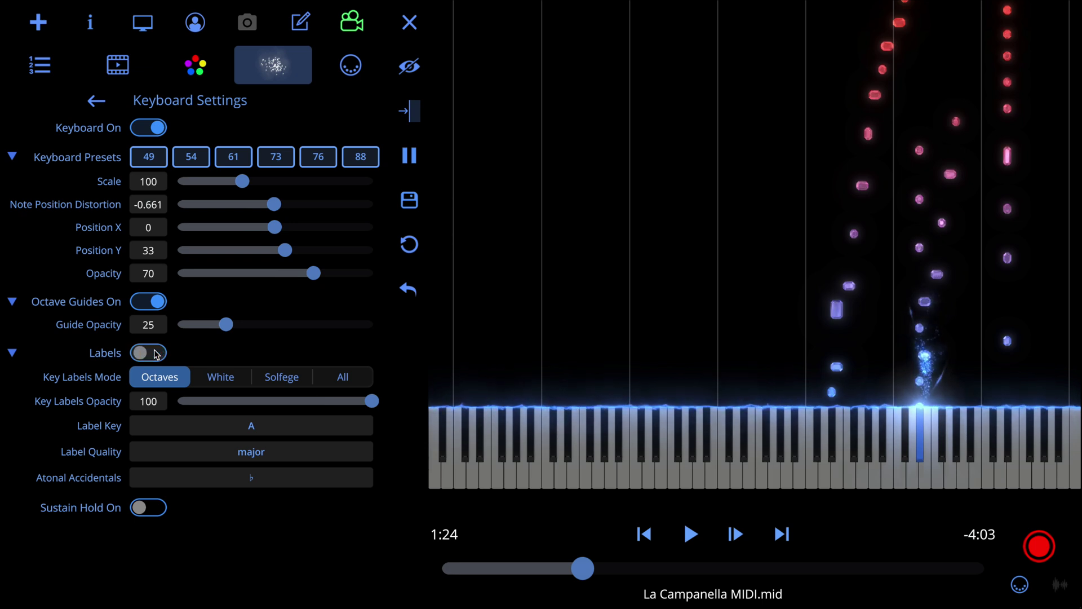
pyautogui.click(156, 305)
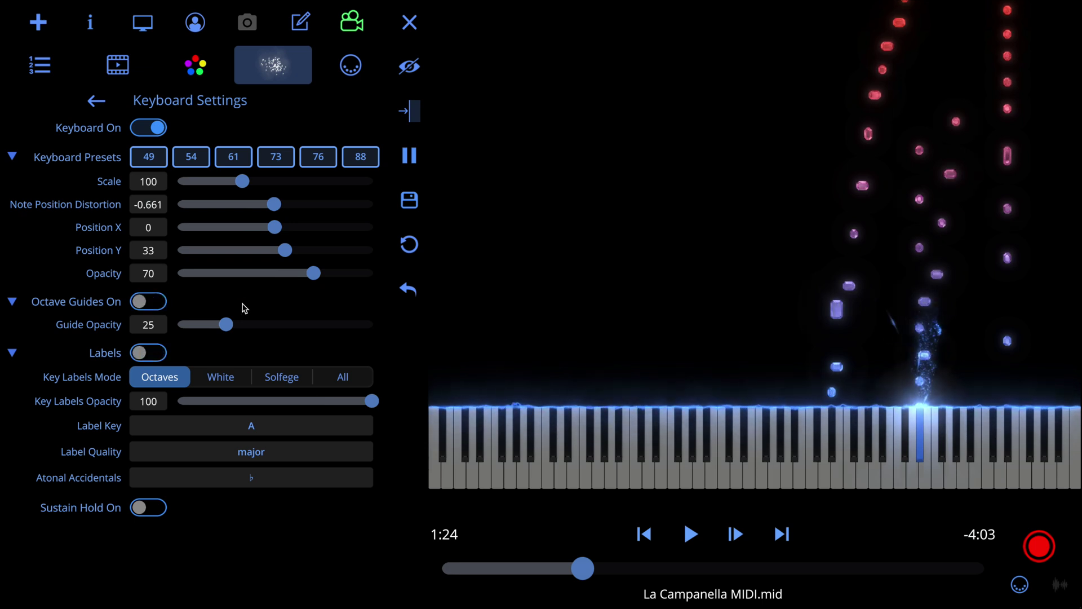
pyautogui.click(97, 102)
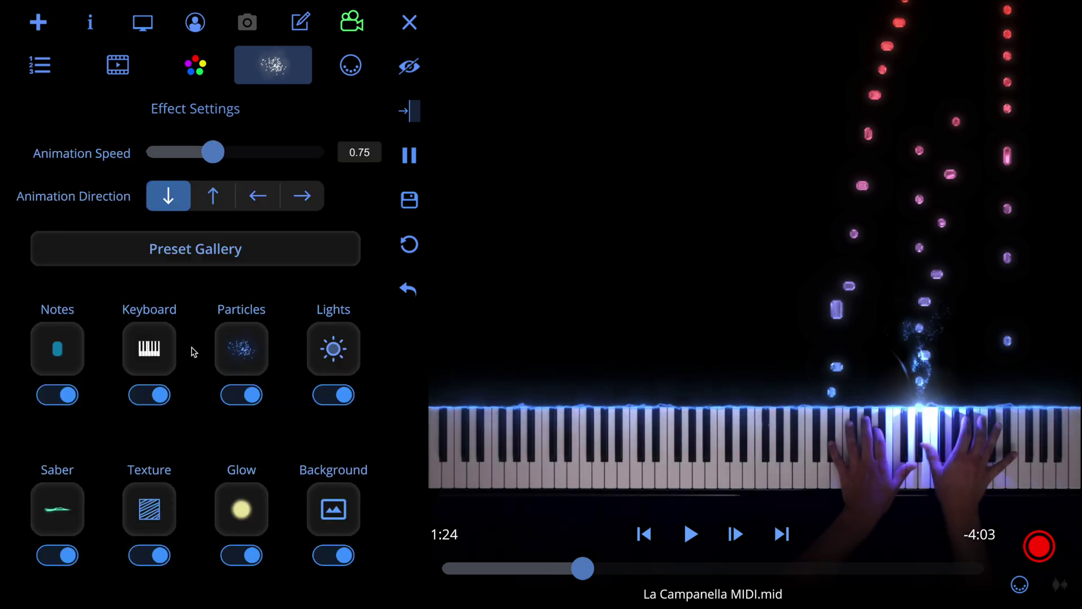
# - Try a larger particle size, a count of about 1.29 and a speed of about 1.49, undoing each, and leave the particle settings
pyautogui.click(243, 358)
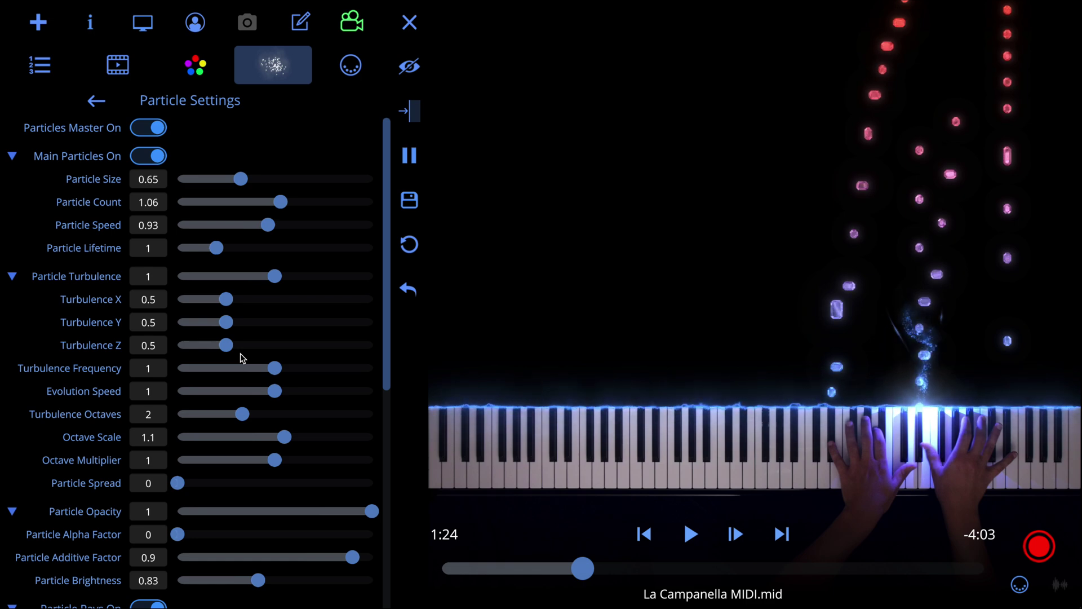
pyautogui.moveTo(241, 181); pyautogui.dragTo(277, 182)
pyautogui.hotkey('ctrl', 'z')
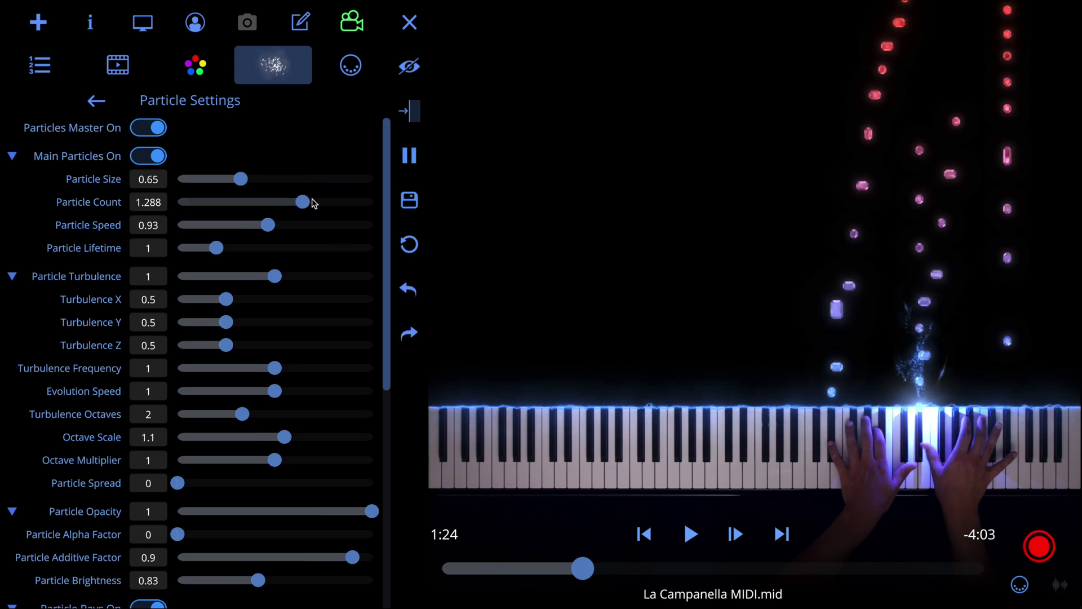
pyautogui.click(408, 296)
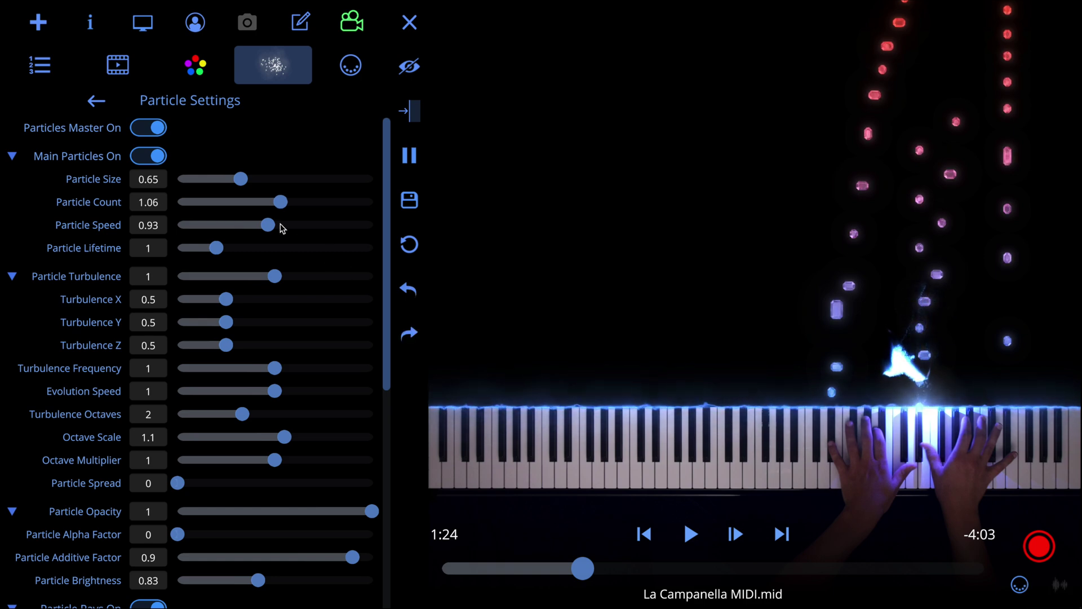
pyautogui.moveTo(281, 226); pyautogui.dragTo(345, 226)
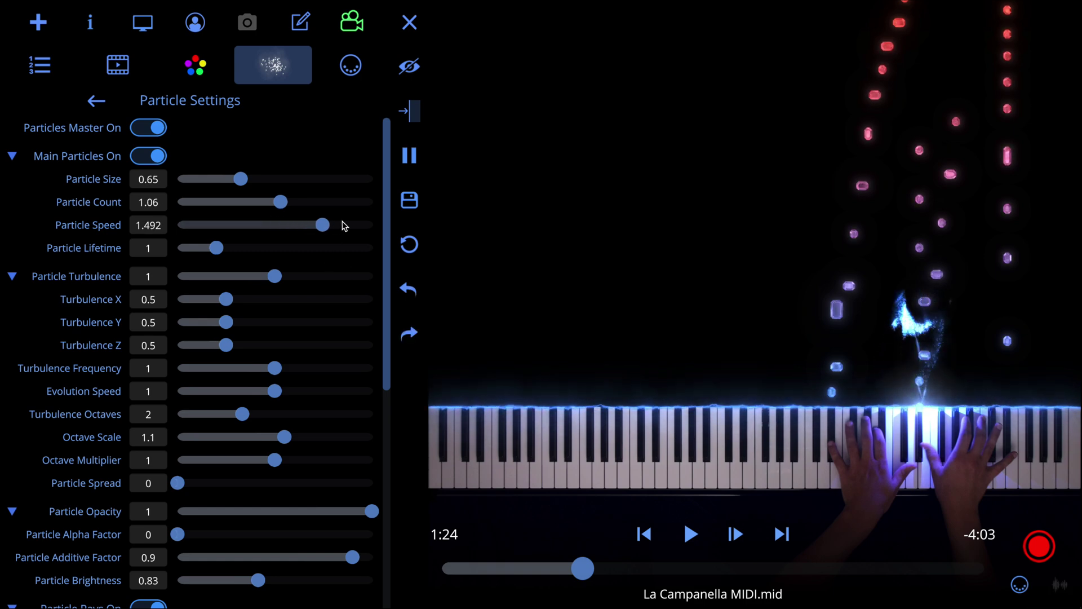
pyautogui.click(408, 291)
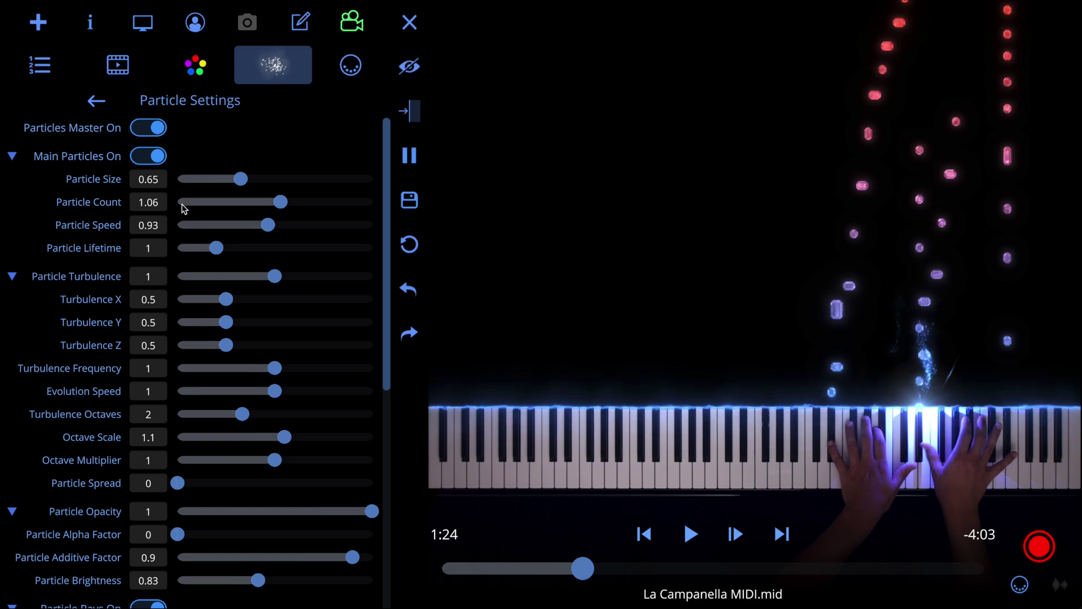
pyautogui.click(95, 102)
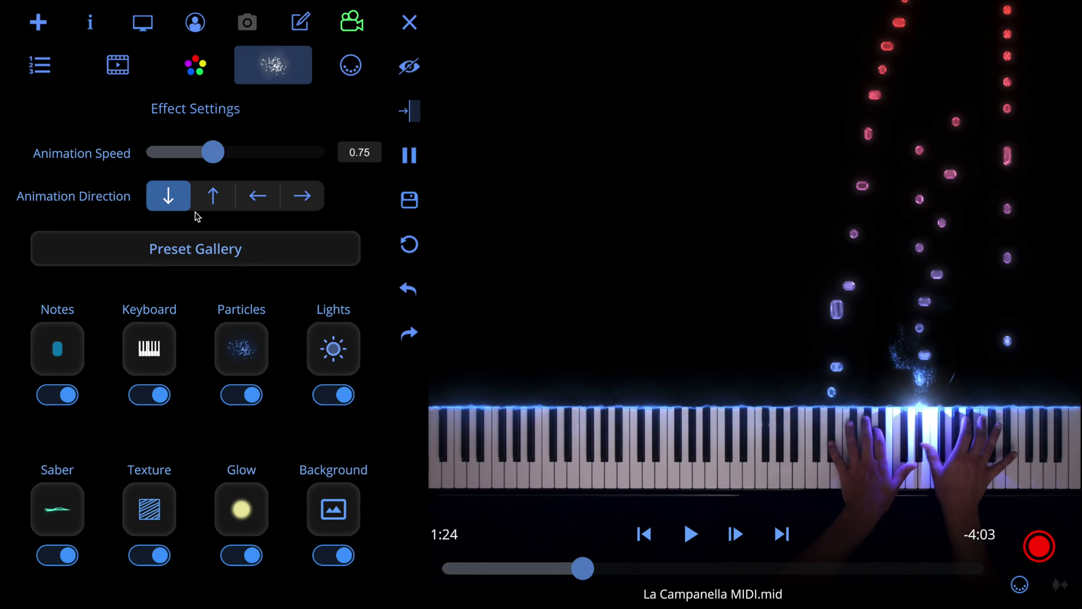
# - In the light settings, try a glow scale of 1.733 and a glow opacity of 1, and undo both changes
pyautogui.click(341, 352)
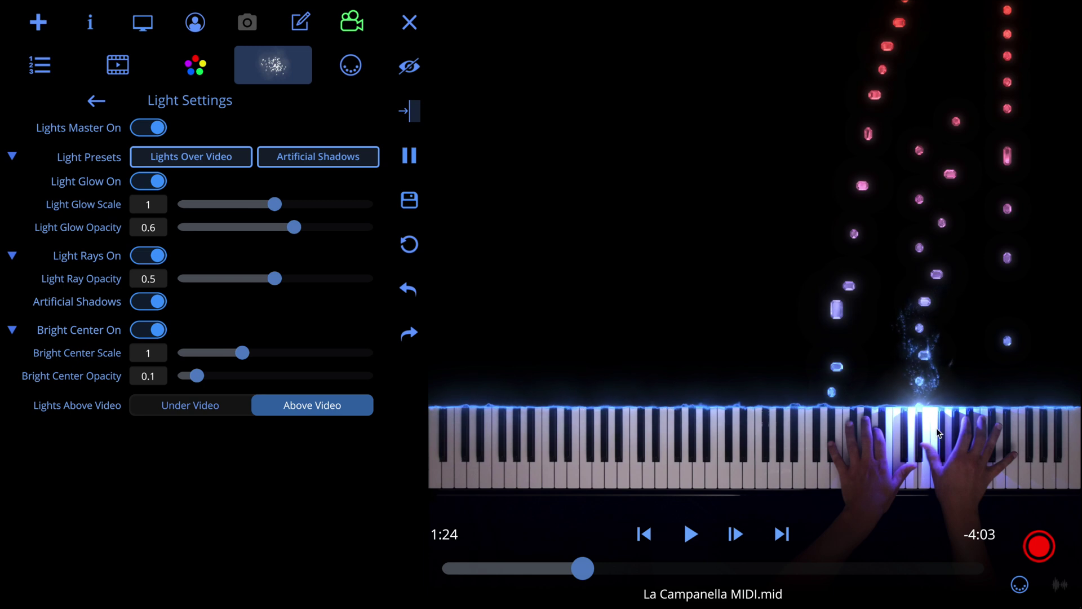
pyautogui.moveTo(275, 204); pyautogui.dragTo(345, 204)
pyautogui.moveTo(293, 227); pyautogui.dragTo(373, 228)
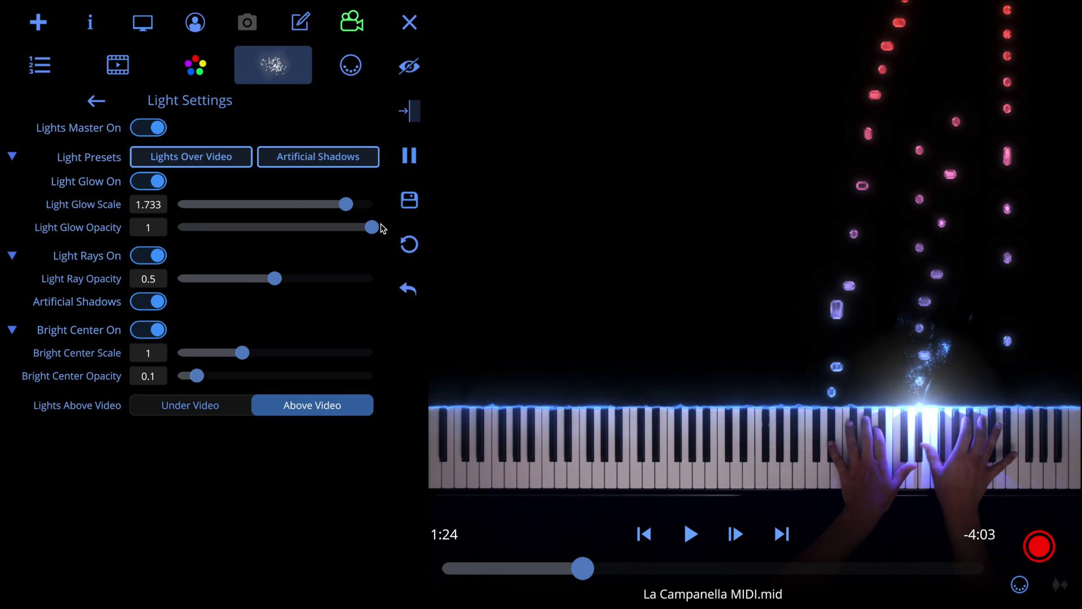
pyautogui.click(417, 294)
pyautogui.click(416, 293)
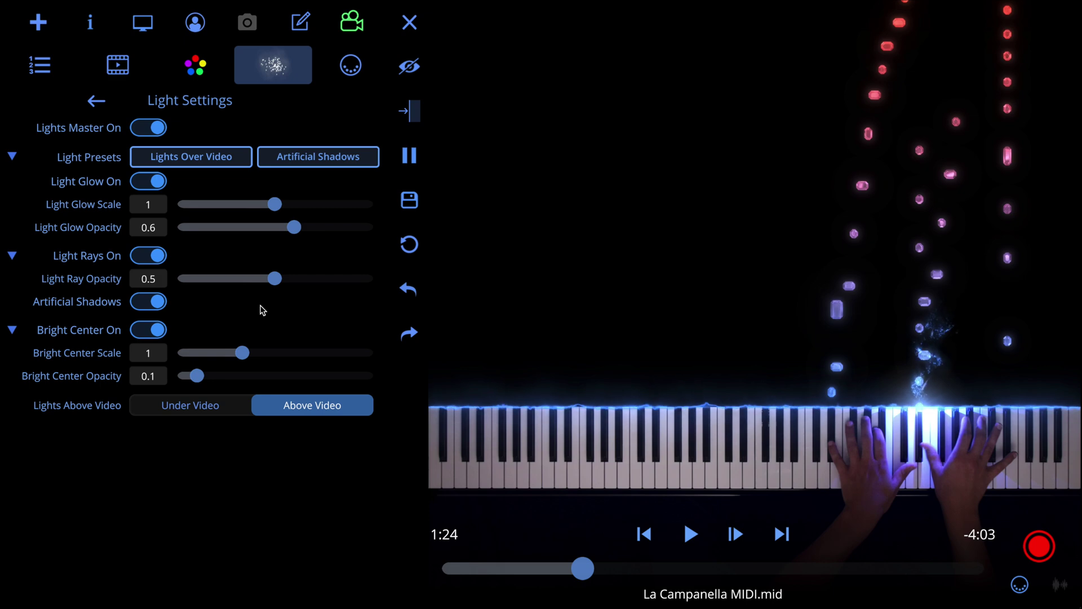
# - Try a light ray opacity of 1 and a bright center opacity of 1, undoing each change
pyautogui.moveTo(274, 278); pyautogui.dragTo(374, 279)
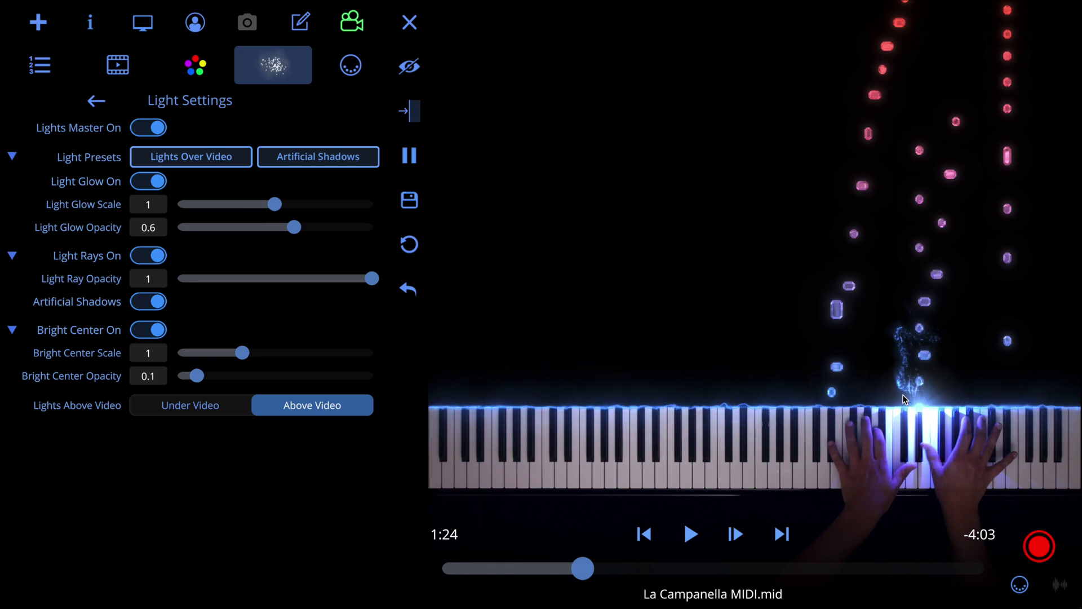
pyautogui.click(408, 289)
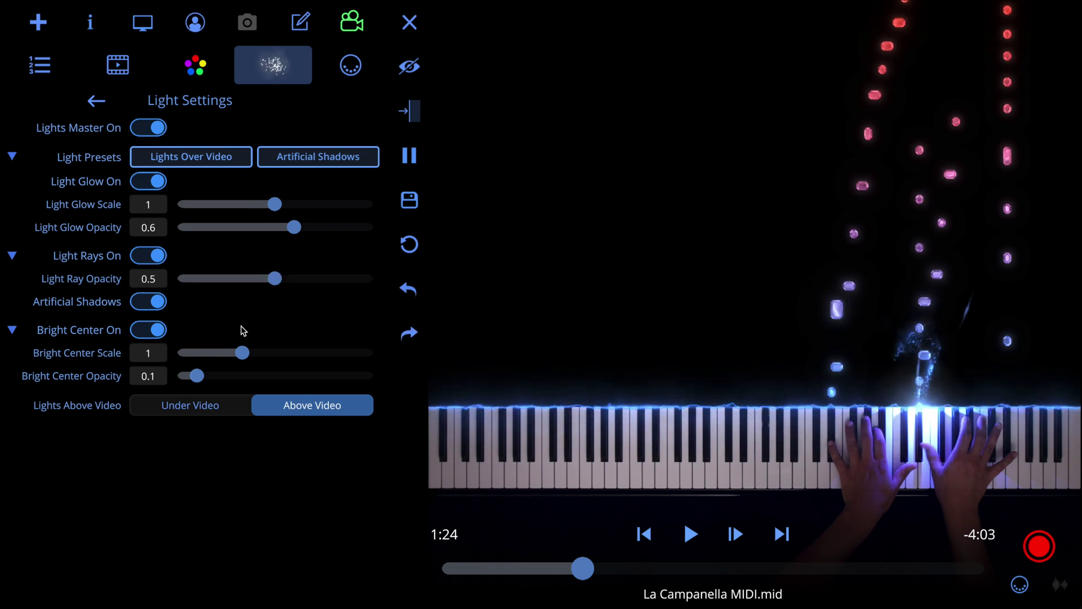
pyautogui.scroll(1, 221, 378)
pyautogui.moveTo(222, 378); pyautogui.dragTo(648, 377)
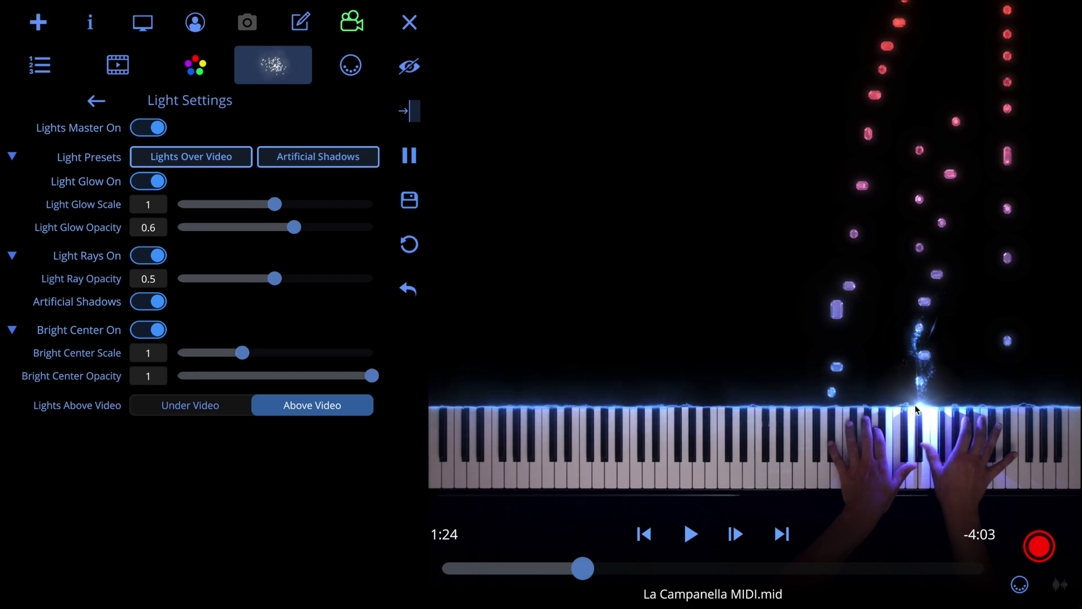
pyautogui.click(408, 290)
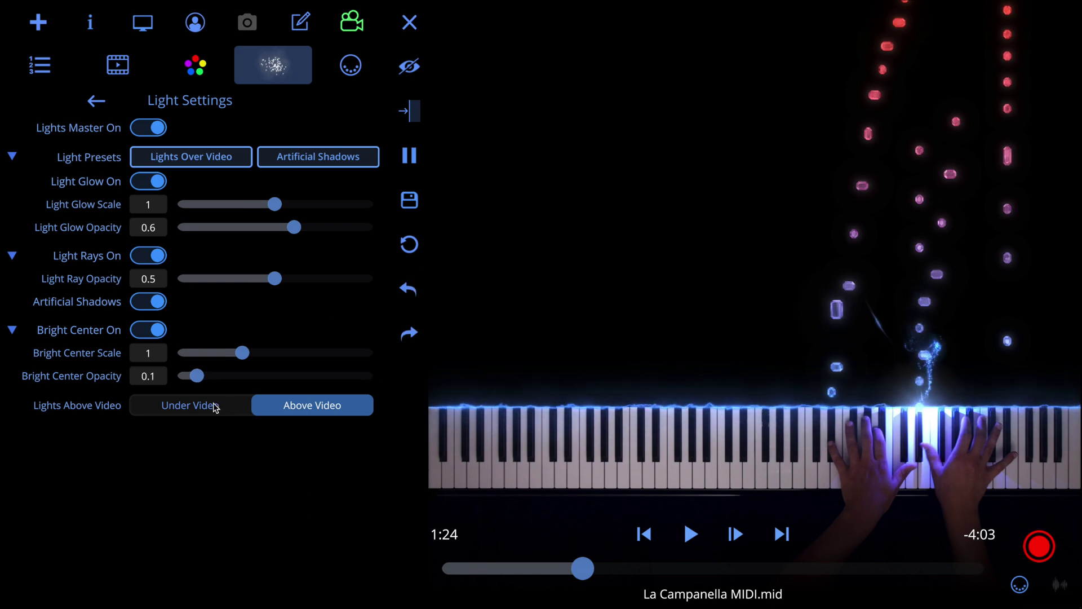
# - Compare the lights under and above the video, choose Under Video, and return to the effect settings
pyautogui.click(233, 407)
pyautogui.click(298, 410)
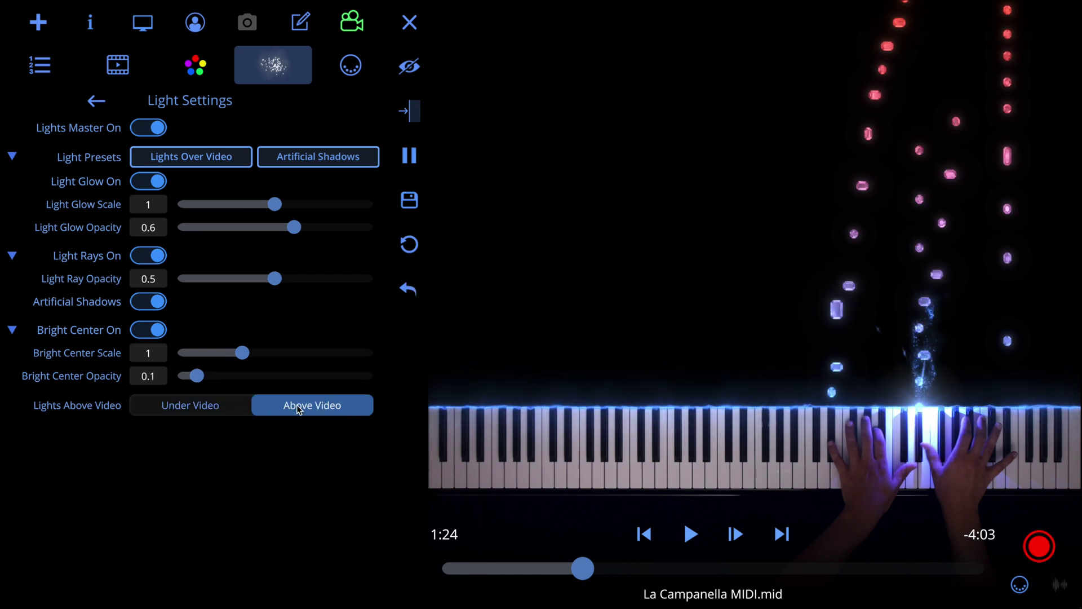
pyautogui.click(181, 411)
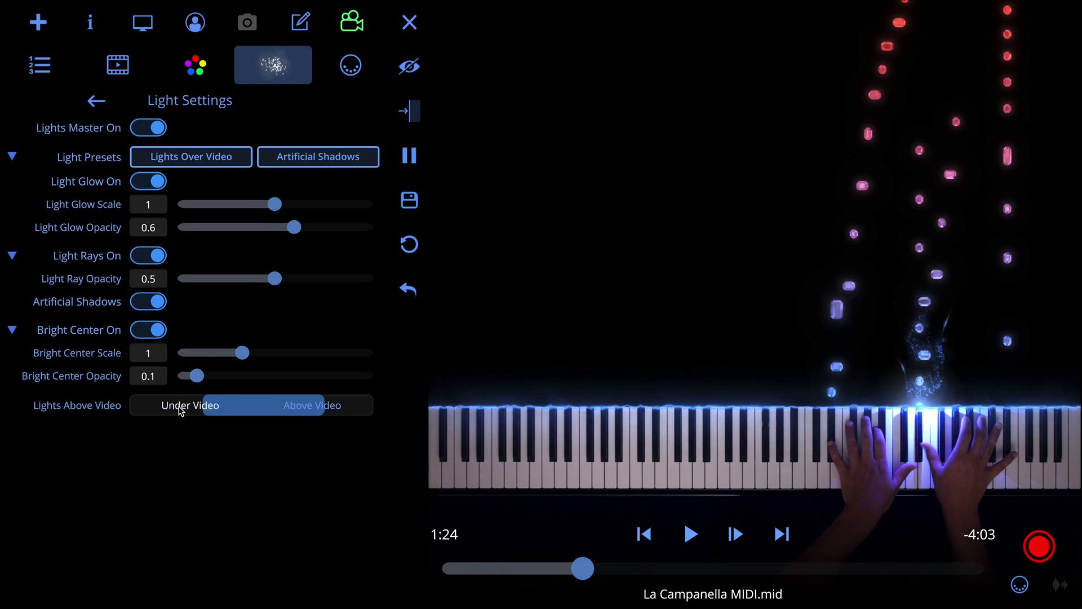
pyautogui.click(274, 62)
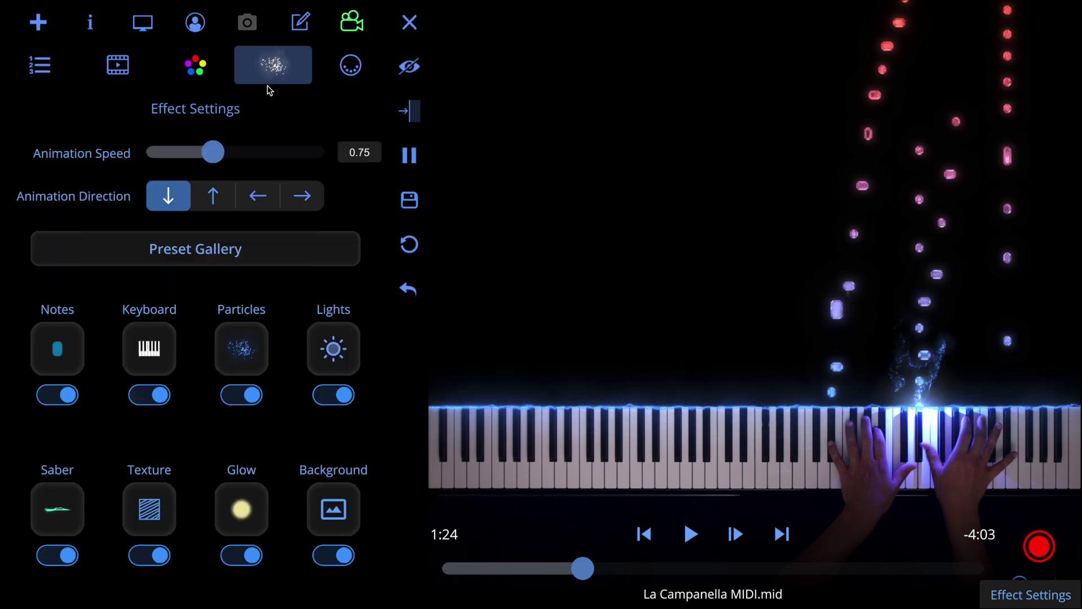
# - In the saber settings, change the saber video file to Saber Straight.mp4
pyautogui.click(60, 504)
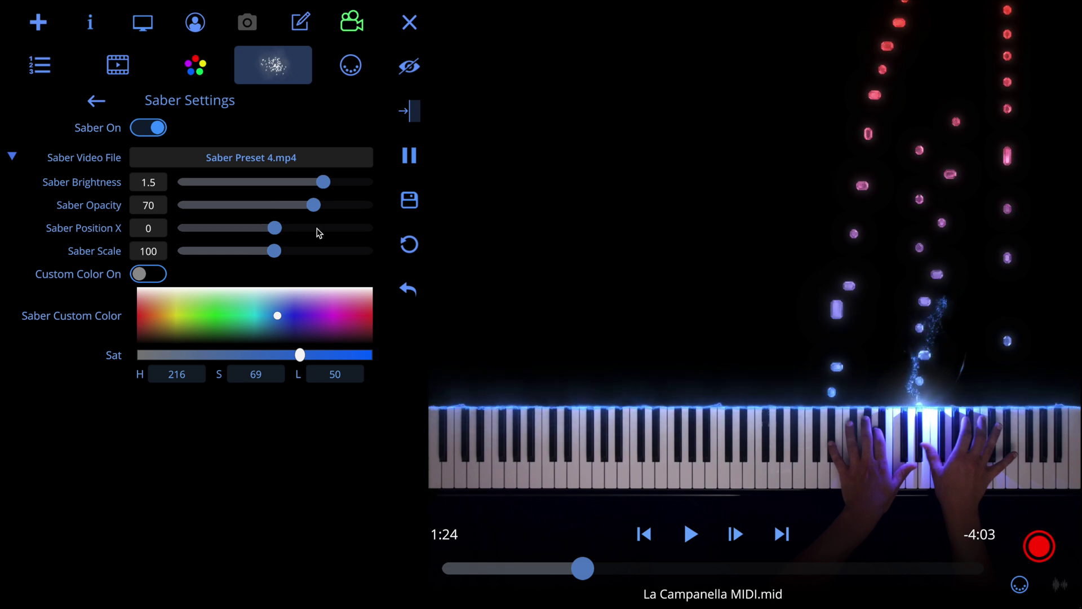
pyautogui.click(236, 160)
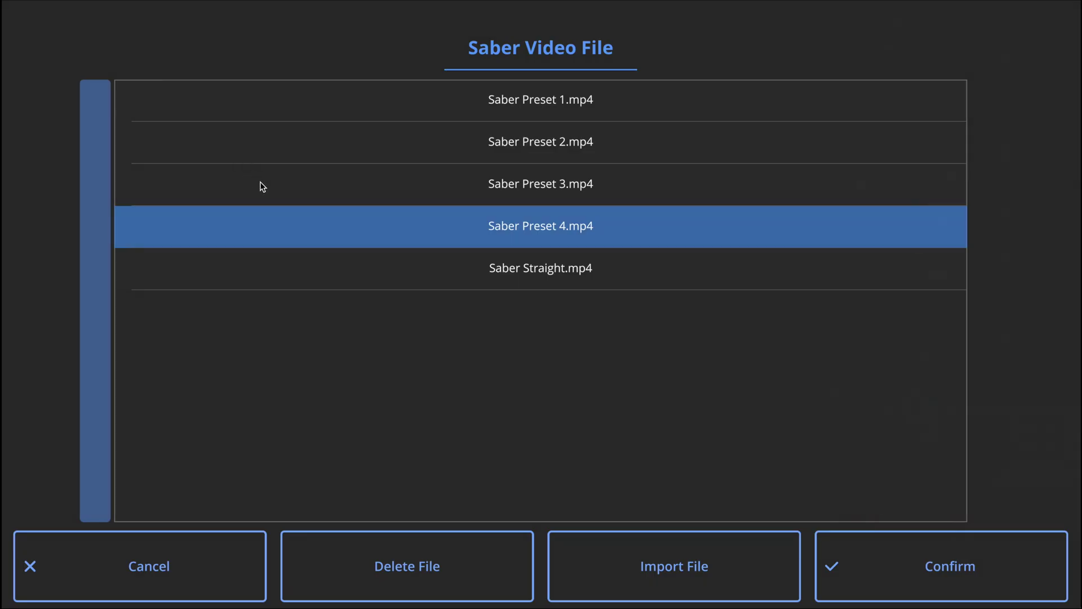
pyautogui.click(460, 274)
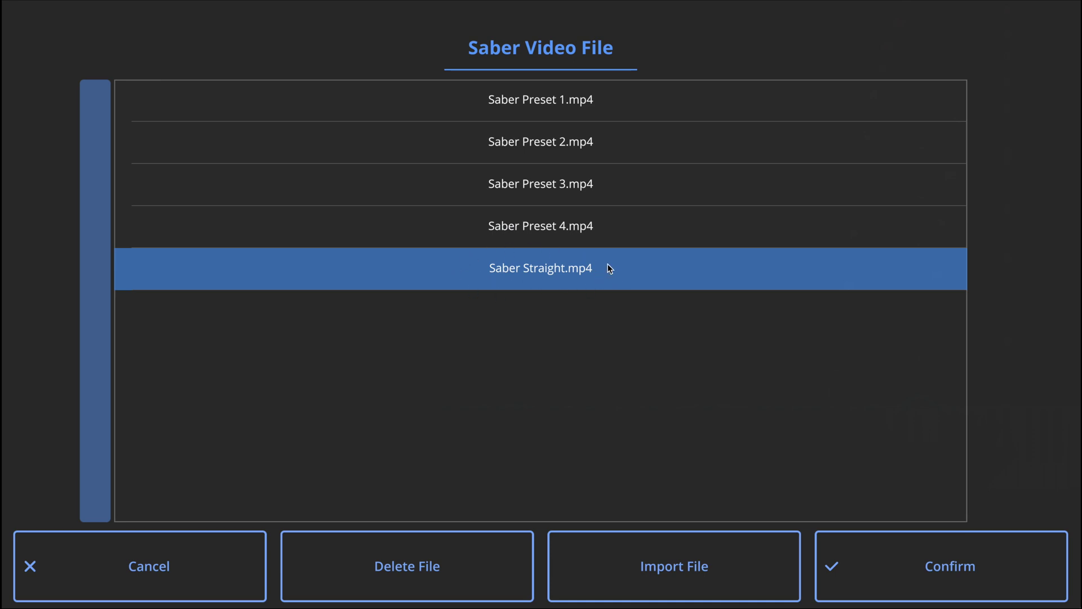
pyautogui.click(956, 559)
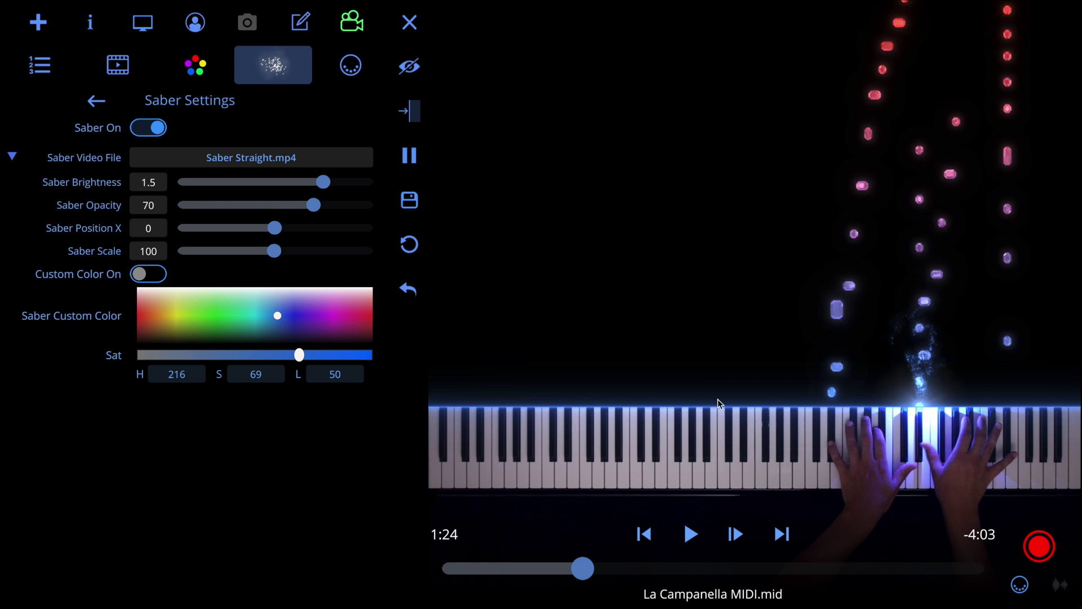
# - Try Saber Preset 3.mp4 and settle on Saber Preset 4.mp4 as the saber video file, returning to the effect settings
pyautogui.click(222, 159)
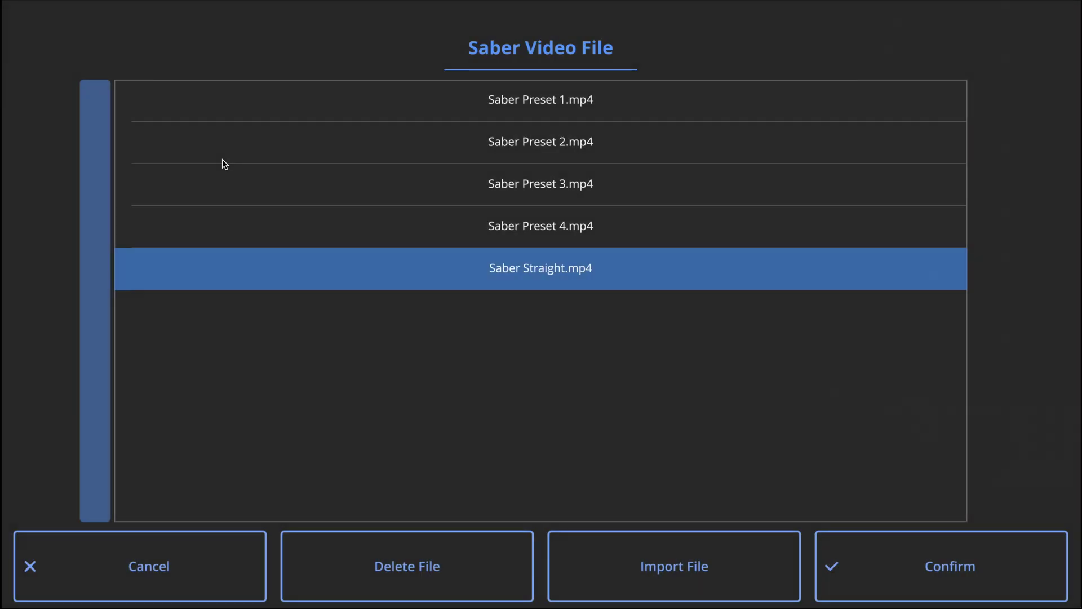
pyautogui.click(567, 190)
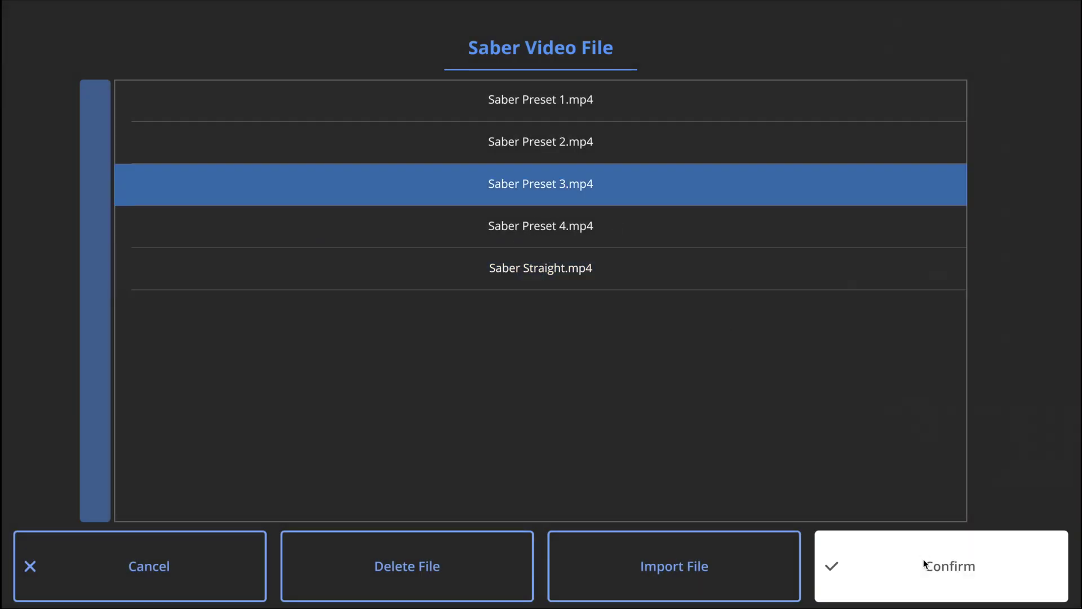
pyautogui.click(942, 567)
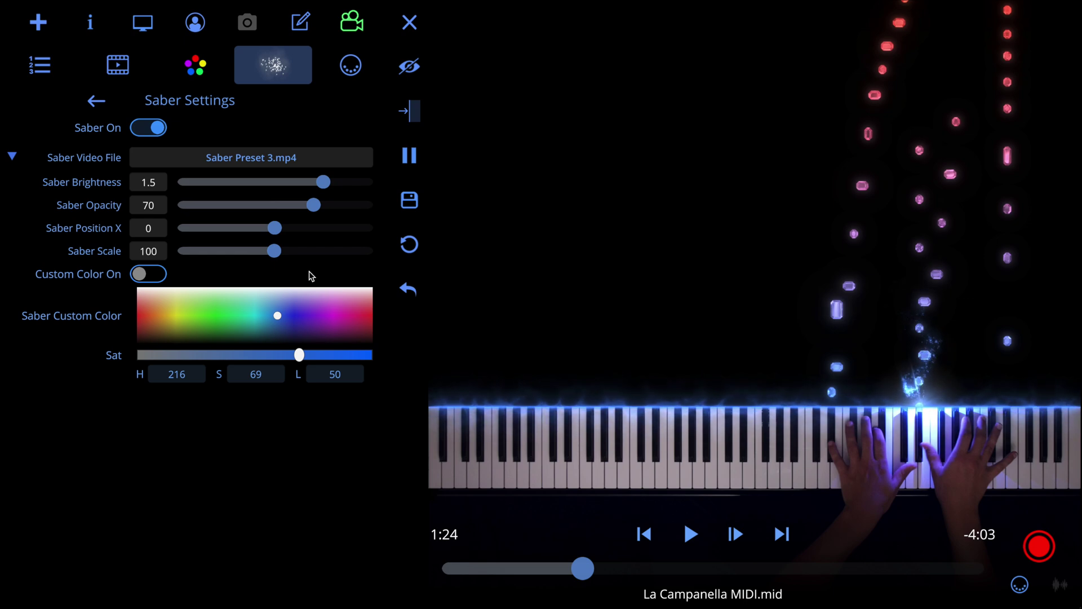
pyautogui.click(249, 161)
pyautogui.click(626, 233)
pyautogui.click(938, 564)
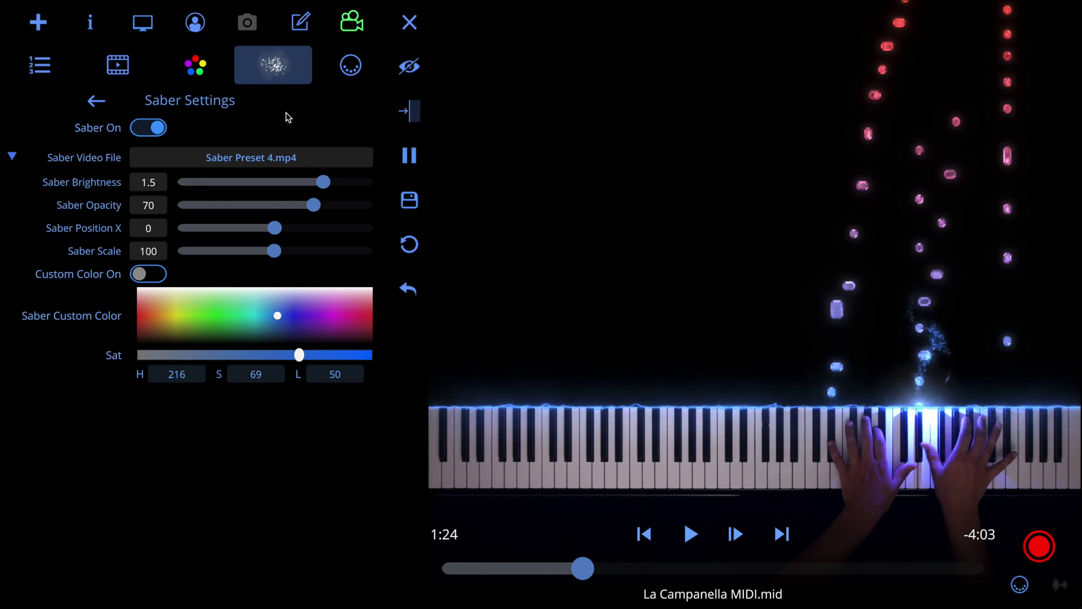
pyautogui.click(274, 74)
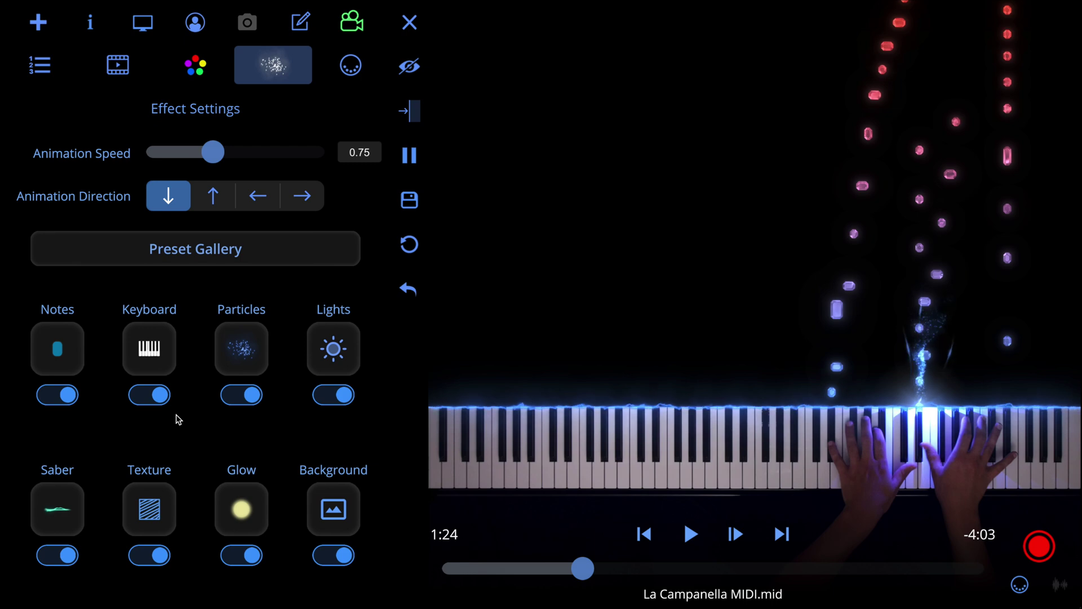
# - In the texture settings, change the note texture file to Light Trails.jpg
pyautogui.click(150, 510)
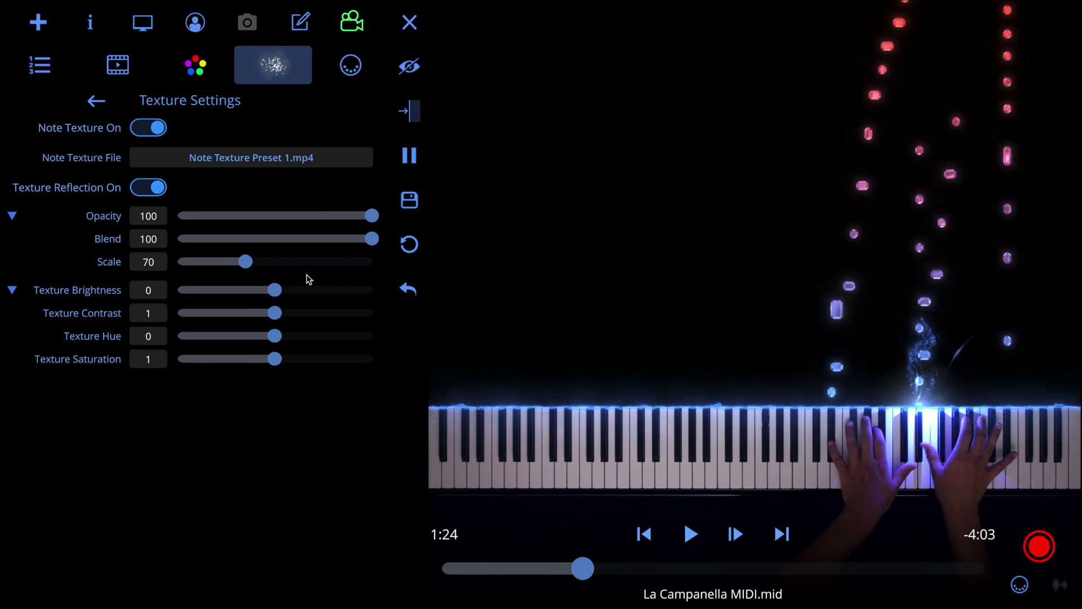
pyautogui.click(236, 163)
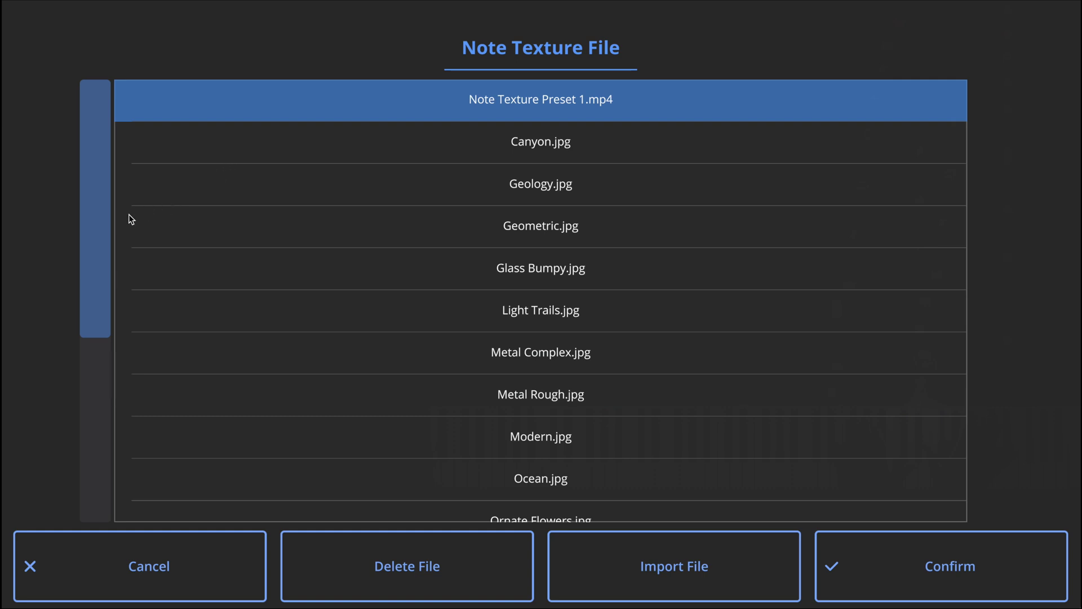
pyautogui.click(217, 310)
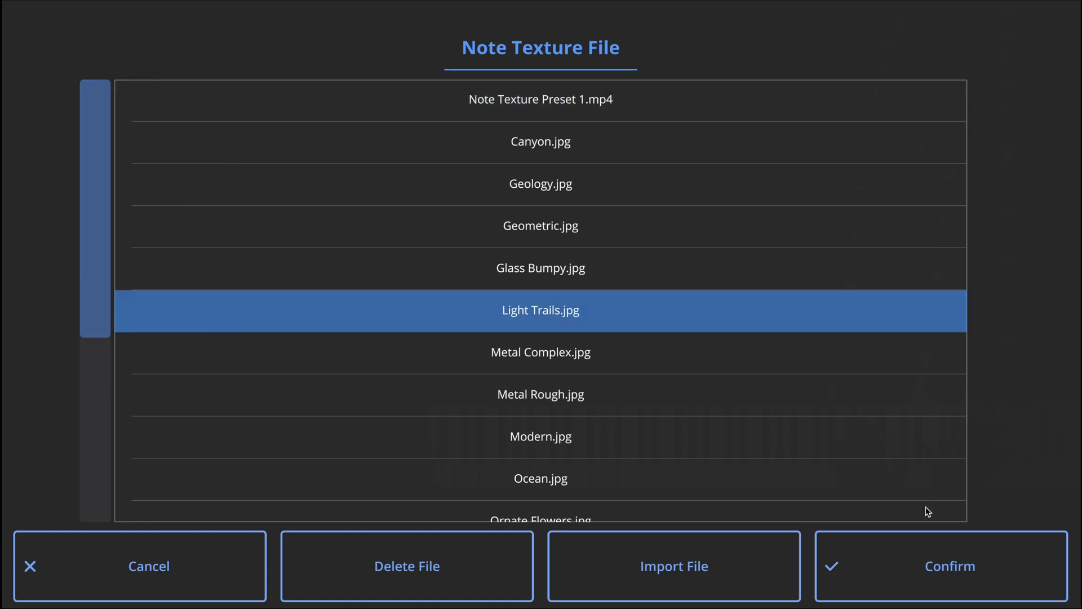
pyautogui.click(932, 566)
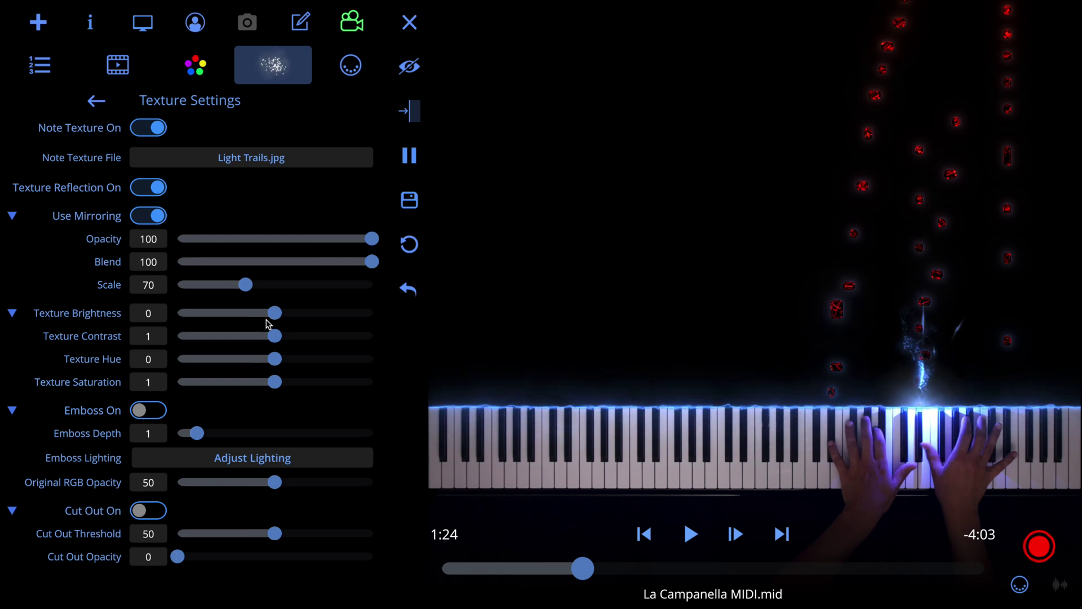
# - Try a higher texture brightness and one of -0.294, undoing each change
pyautogui.moveTo(255, 317); pyautogui.dragTo(349, 315)
pyautogui.click(408, 289)
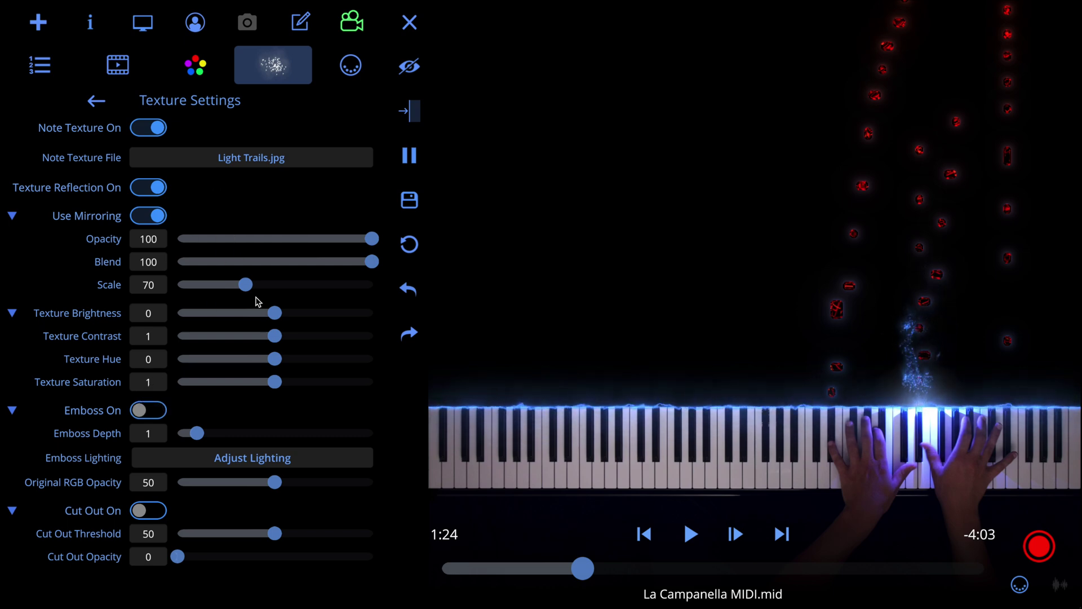
pyautogui.moveTo(270, 319)
pyautogui.mouseDown()
pyautogui.moveTo(216, 320)
pyautogui.moveTo(309, 328)
pyautogui.moveTo(255, 328)
pyautogui.mouseUp()
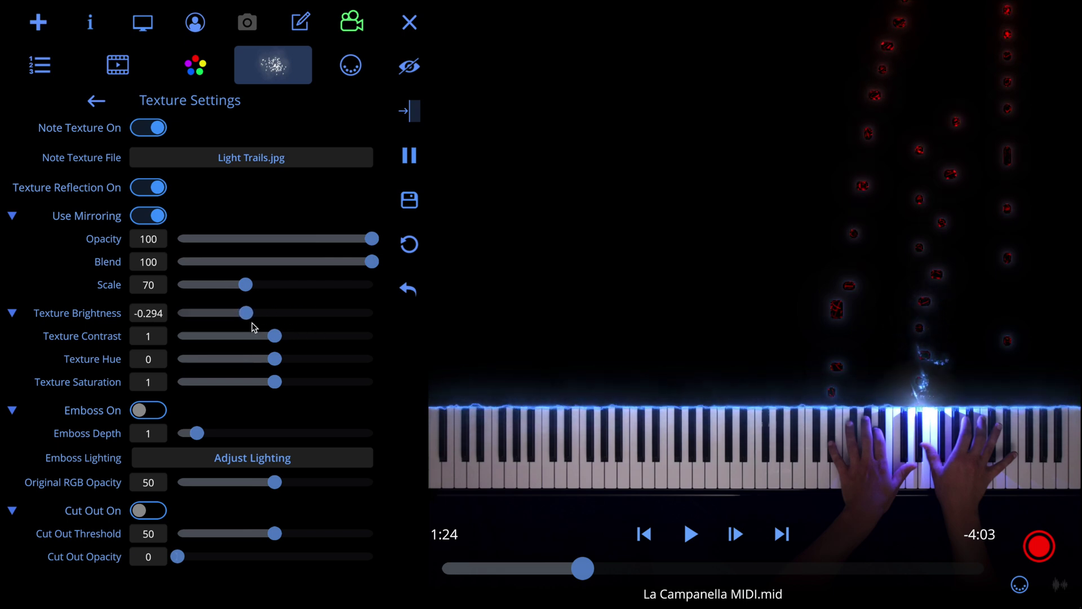
pyautogui.click(407, 290)
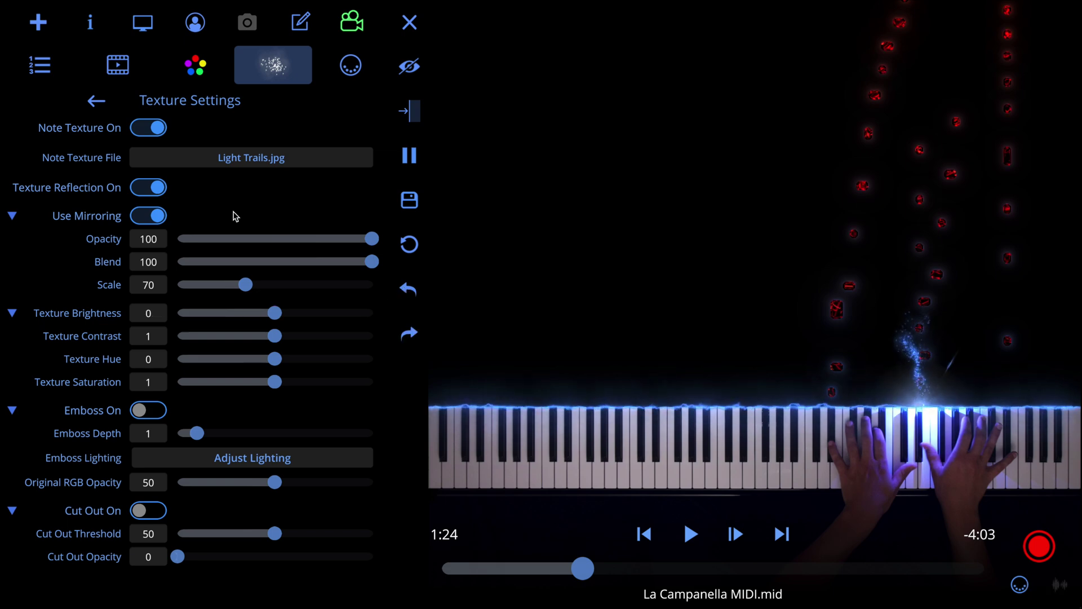
# - Set the note texture file back to Note Texture Preset 1.mp4 and return to the effect settings
pyautogui.click(250, 160)
pyautogui.moveTo(95, 177); pyautogui.dragTo(94, 110)
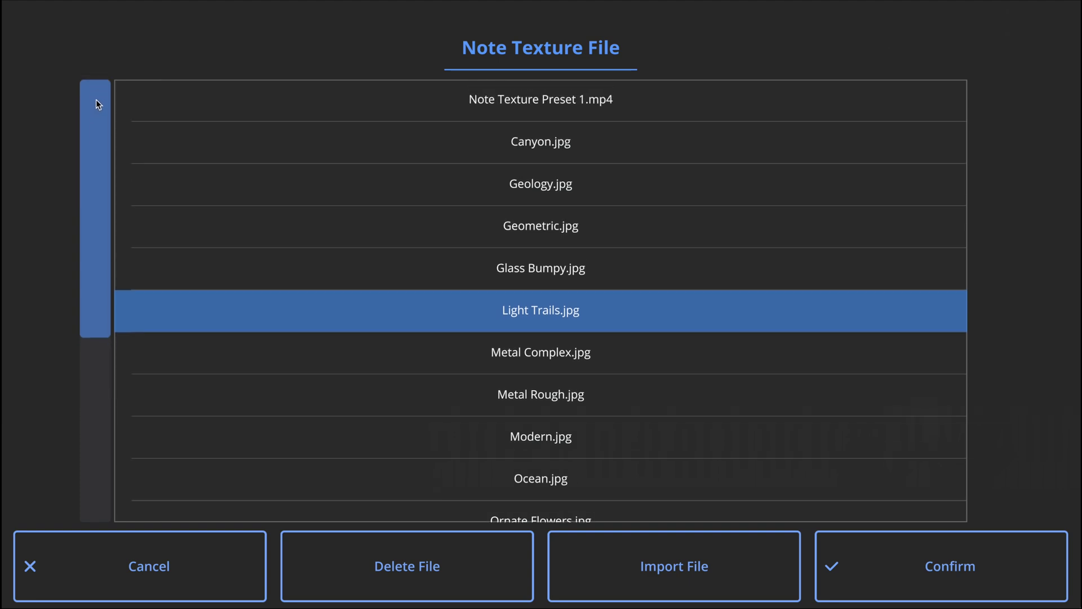
pyautogui.click(328, 99)
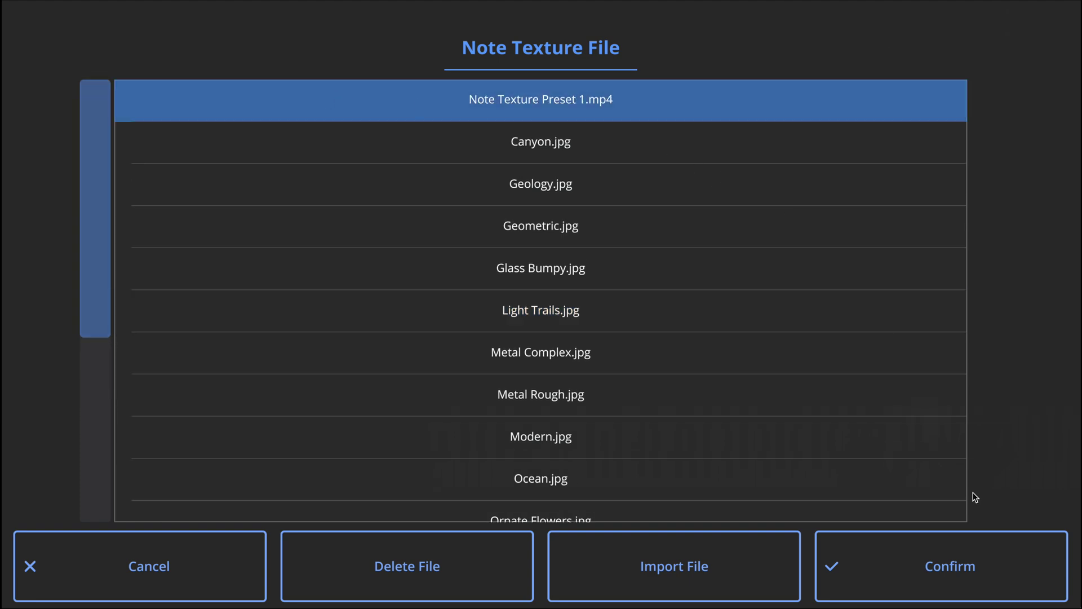
pyautogui.click(965, 586)
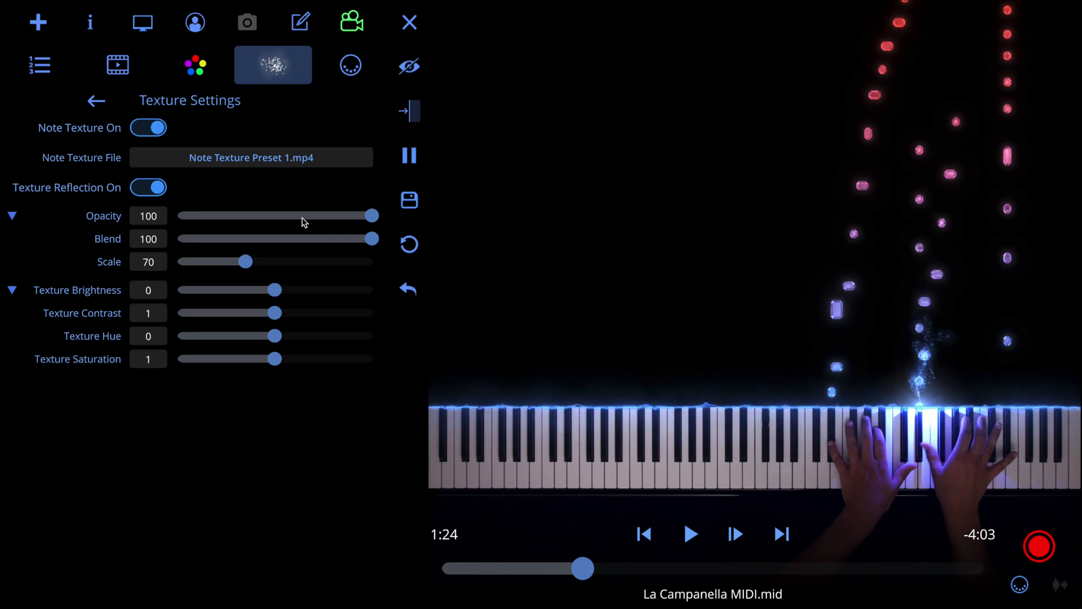
pyautogui.click(275, 74)
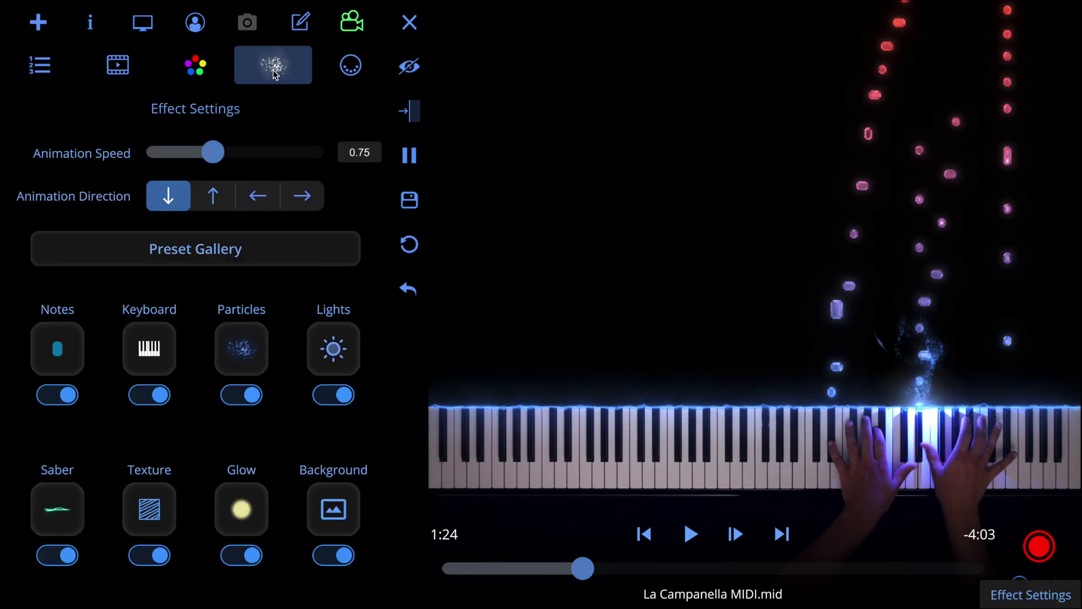
# - In the glow settings, try glow intensity 4 and bloom intensity 1.775, settling on 1.938 and 1.055 respectively
pyautogui.click(242, 514)
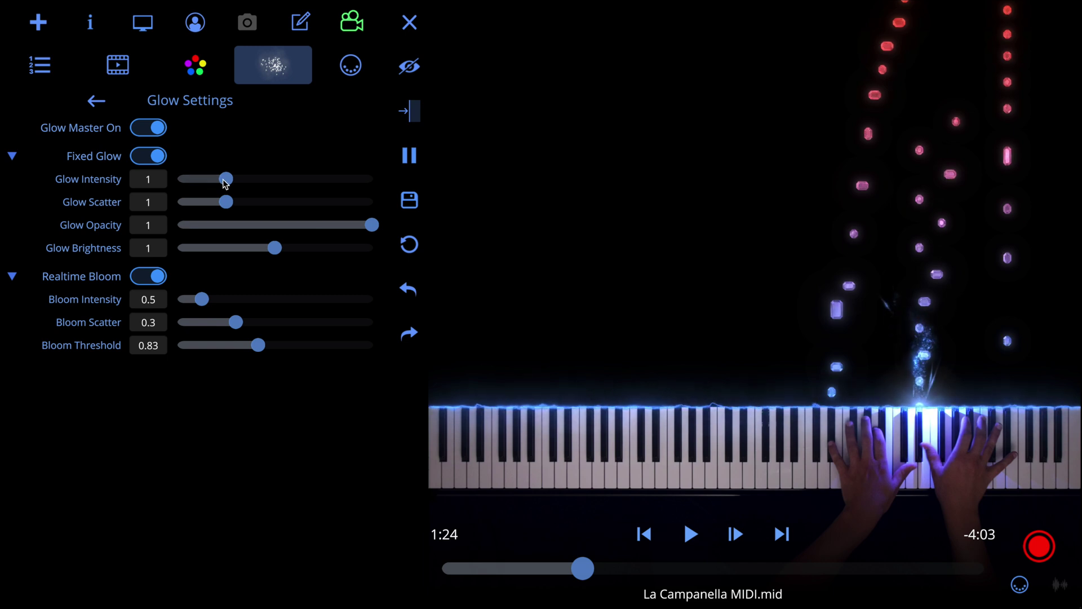
pyautogui.moveTo(226, 183); pyautogui.dragTo(402, 193)
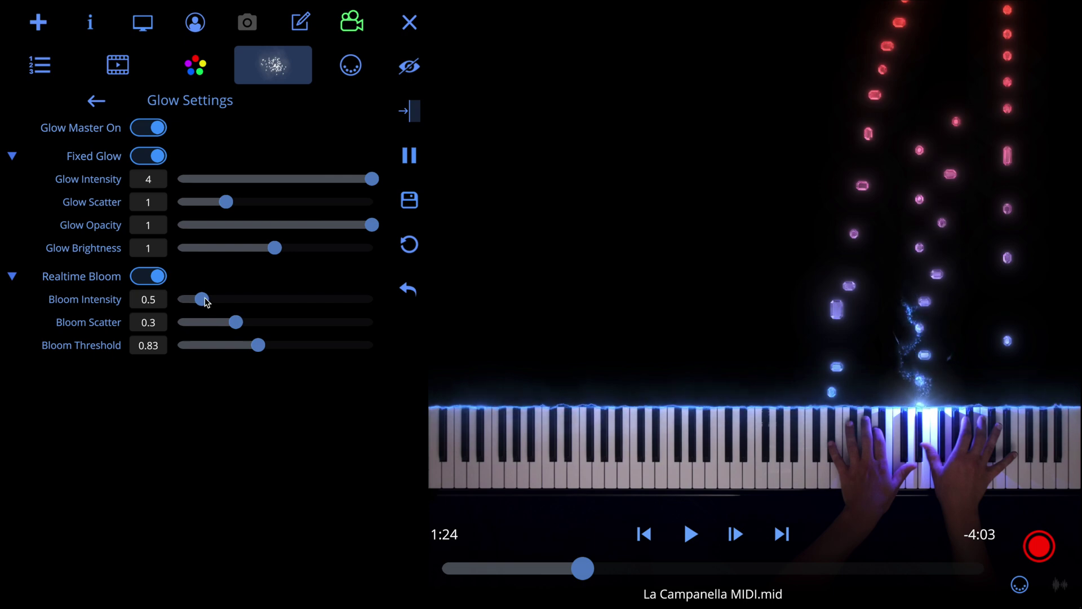
pyautogui.moveTo(203, 302); pyautogui.dragTo(268, 308)
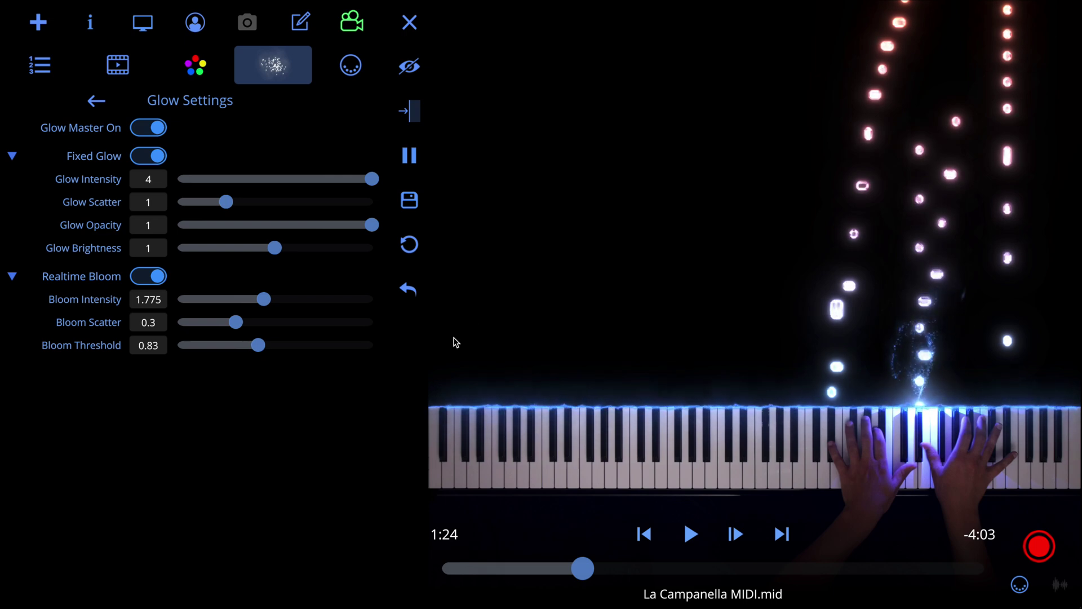
pyautogui.moveTo(371, 179); pyautogui.dragTo(272, 196)
pyautogui.moveTo(263, 300); pyautogui.dragTo(231, 306)
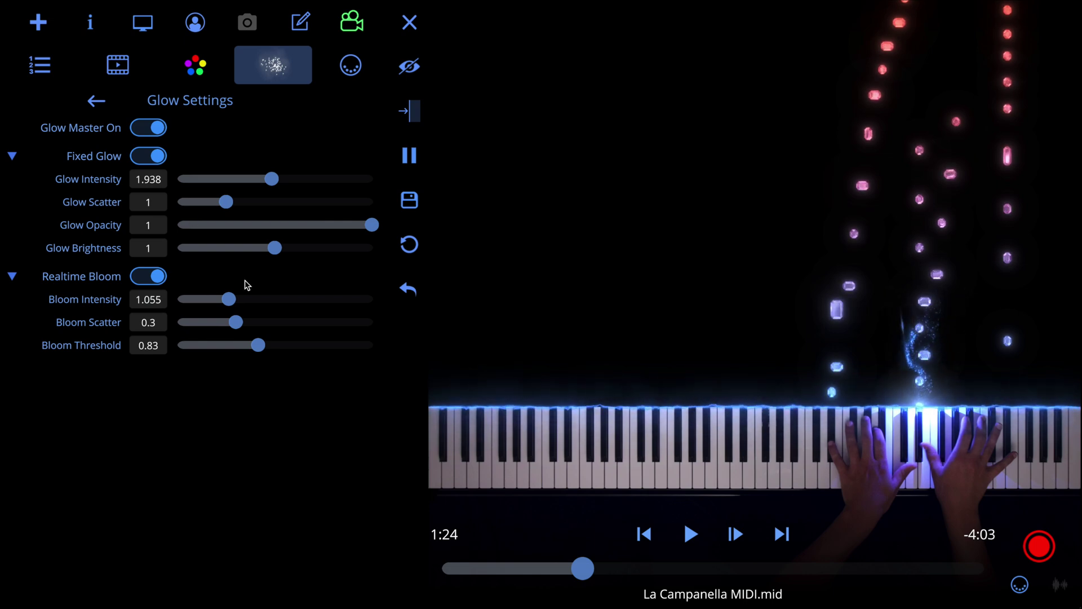
pyautogui.click(286, 68)
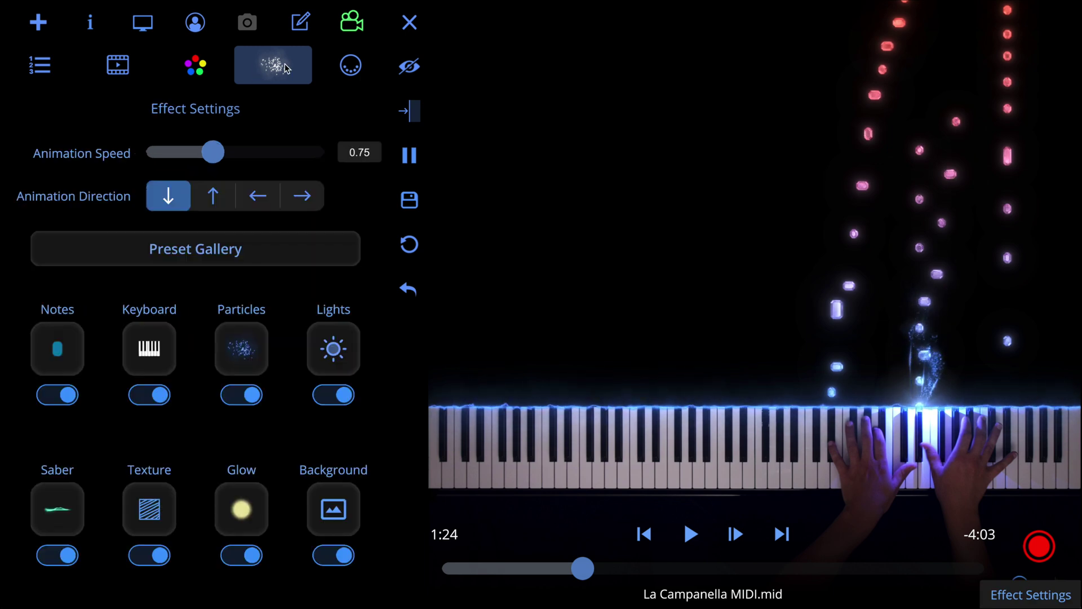
# - In the background settings, try a background colour with hue 203, saturation 69 and lightness 20, and turn the colour off again
pyautogui.click(334, 509)
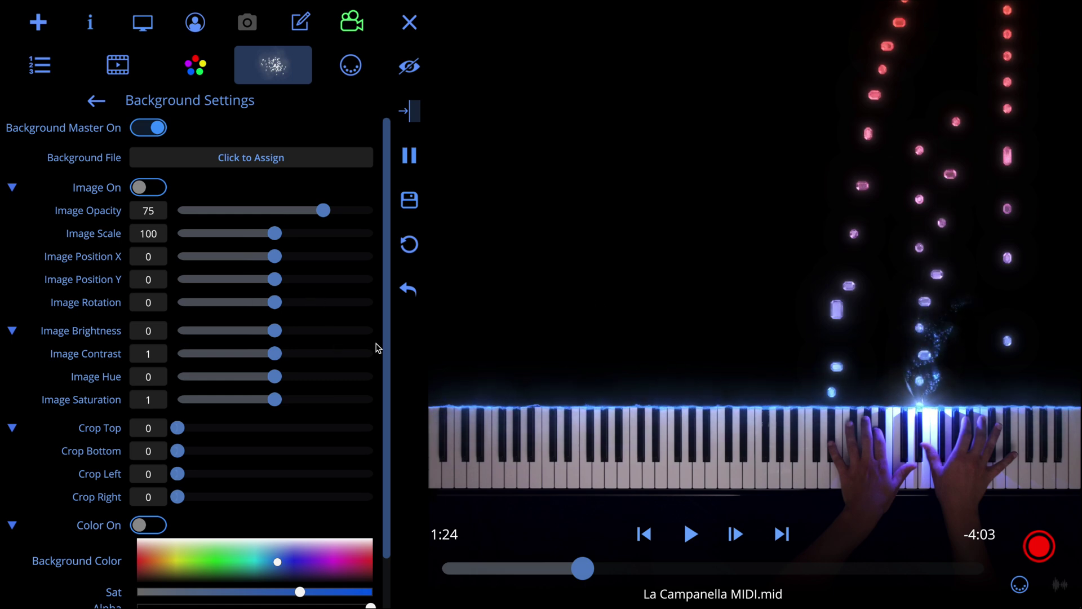
pyautogui.moveTo(389, 346); pyautogui.dragTo(389, 377)
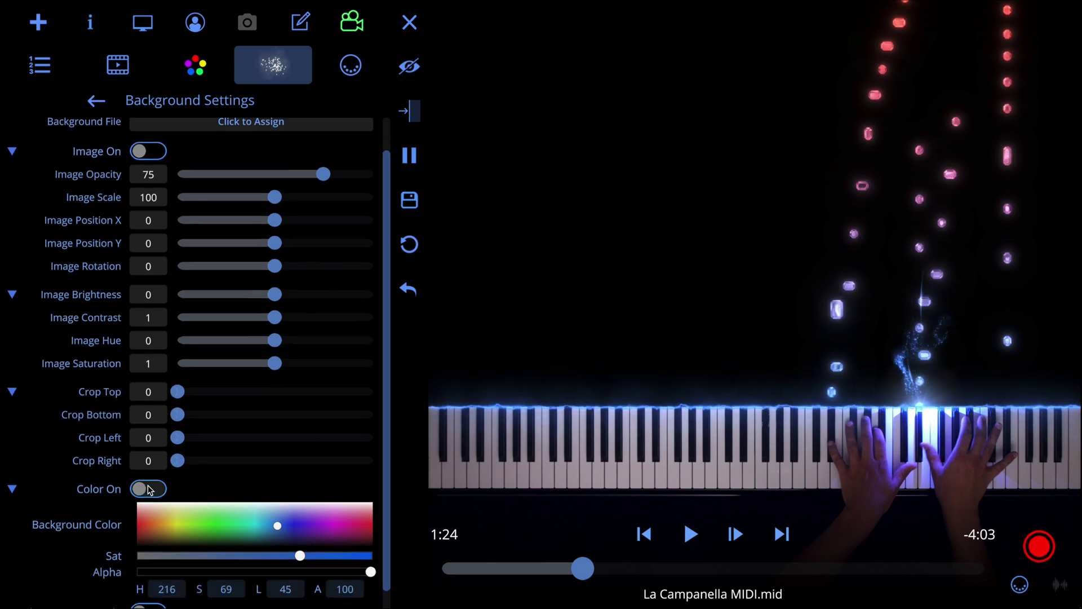
pyautogui.click(149, 490)
pyautogui.moveTo(175, 530); pyautogui.dragTo(271, 538)
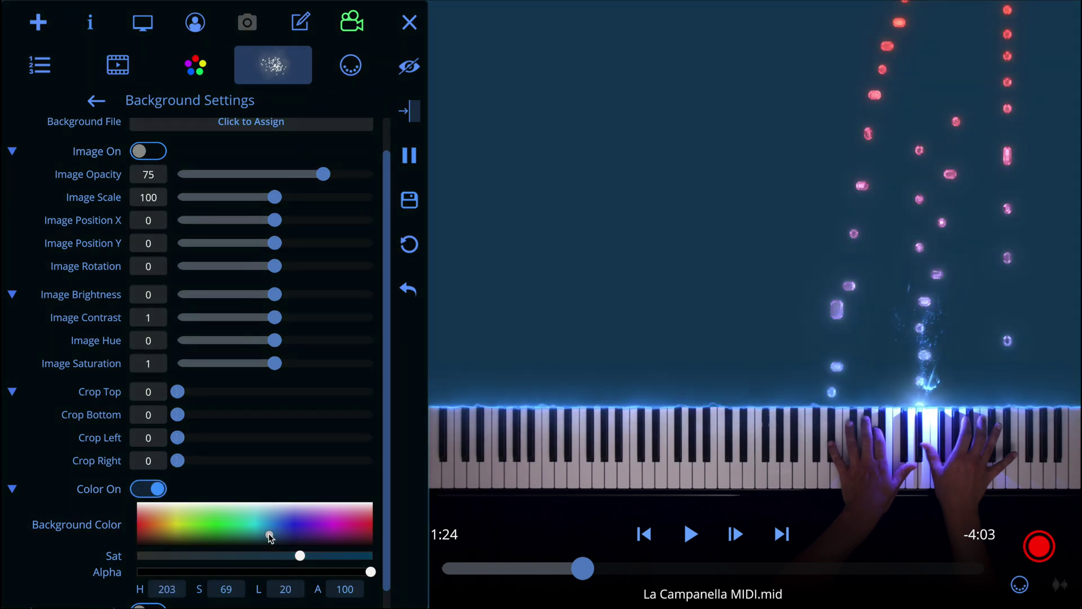
pyautogui.click(154, 493)
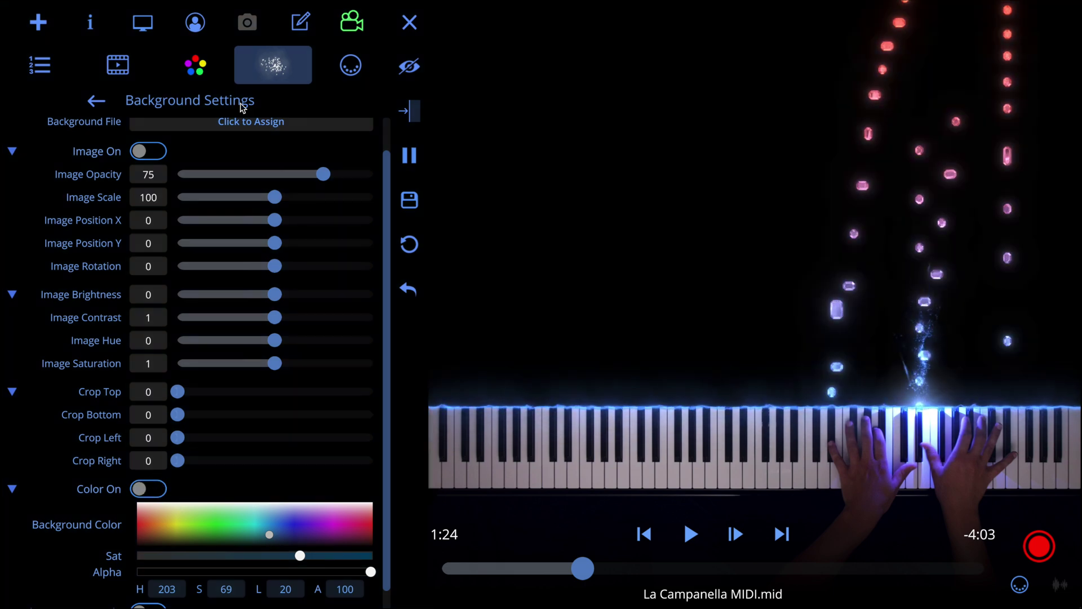
pyautogui.click(272, 67)
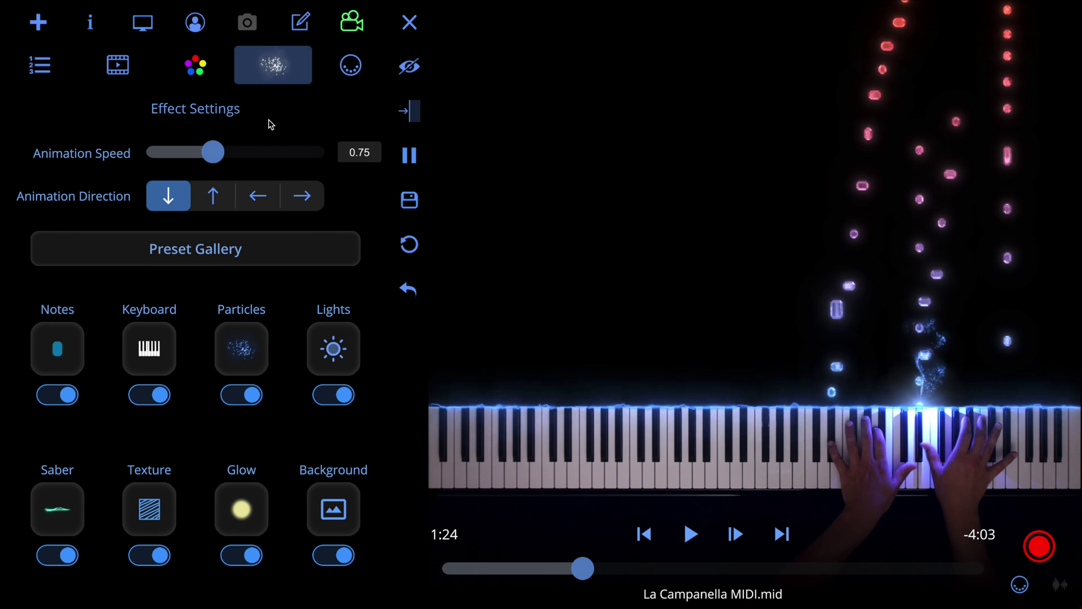
# - Open the video render settings, try framerate 60 and 4K resolution, and return to 30 and 1080p
pyautogui.click(357, 27)
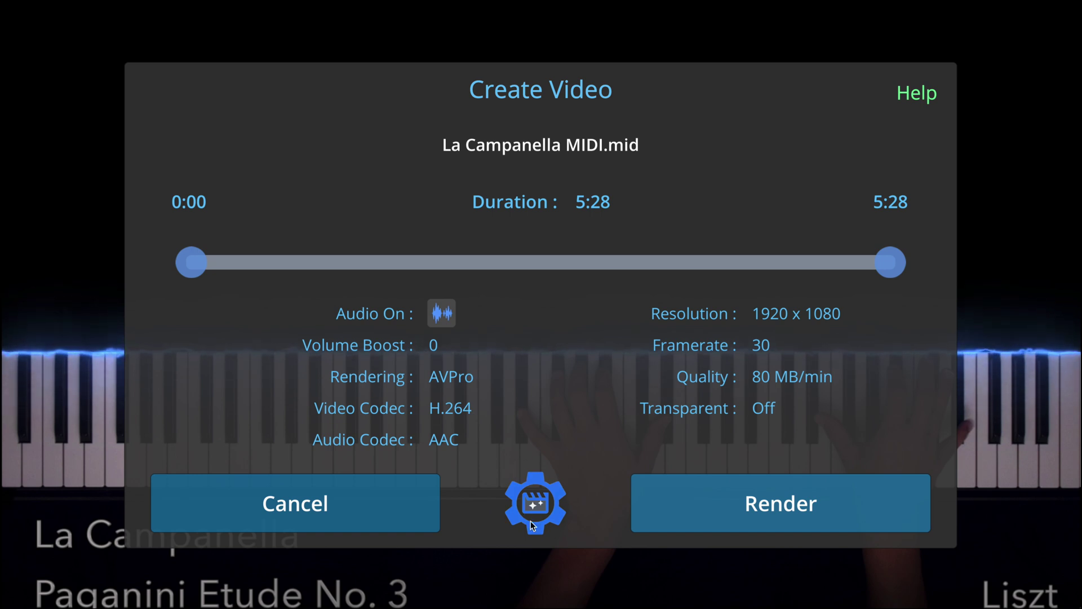
pyautogui.click(549, 518)
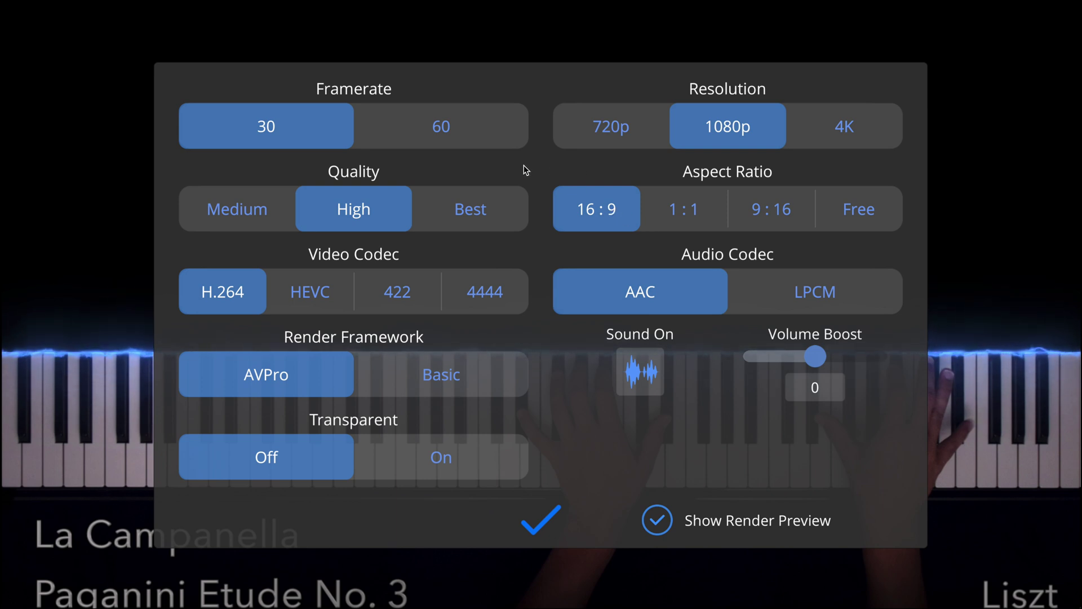
pyautogui.click(423, 134)
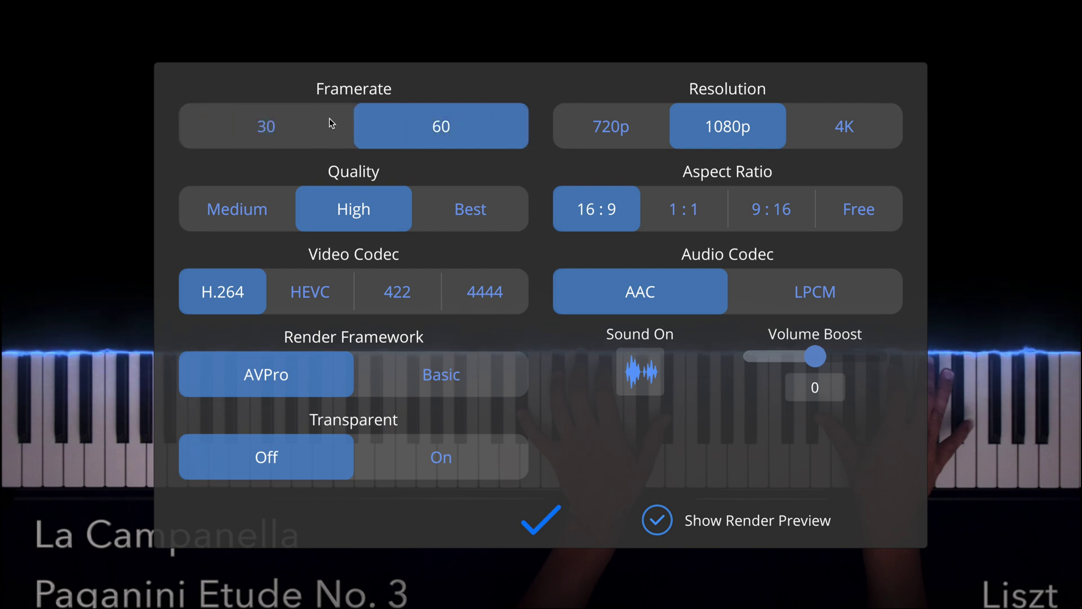
pyautogui.click(314, 125)
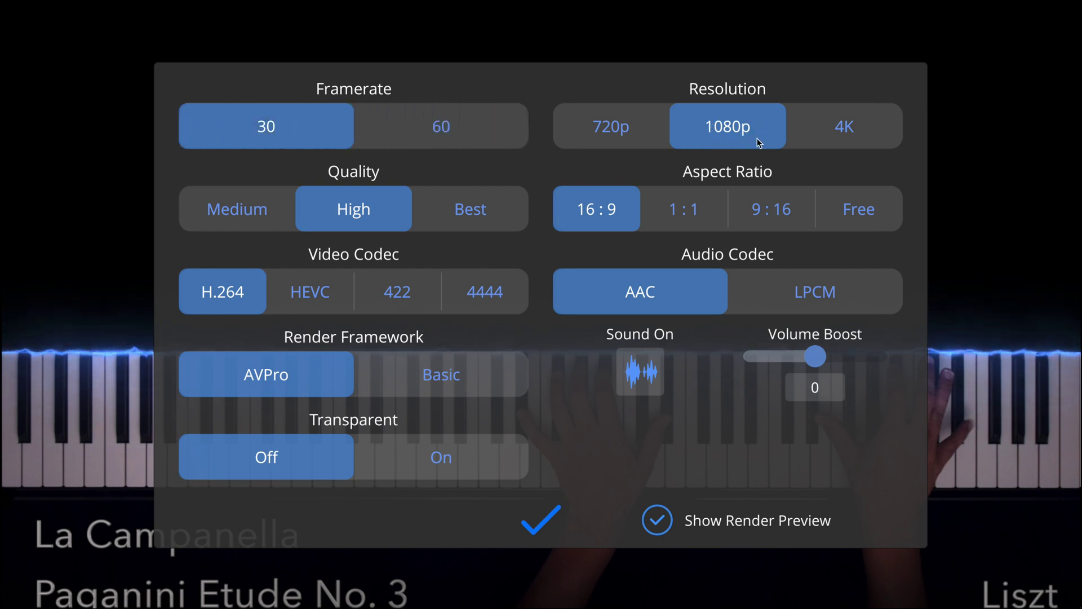
pyautogui.click(851, 131)
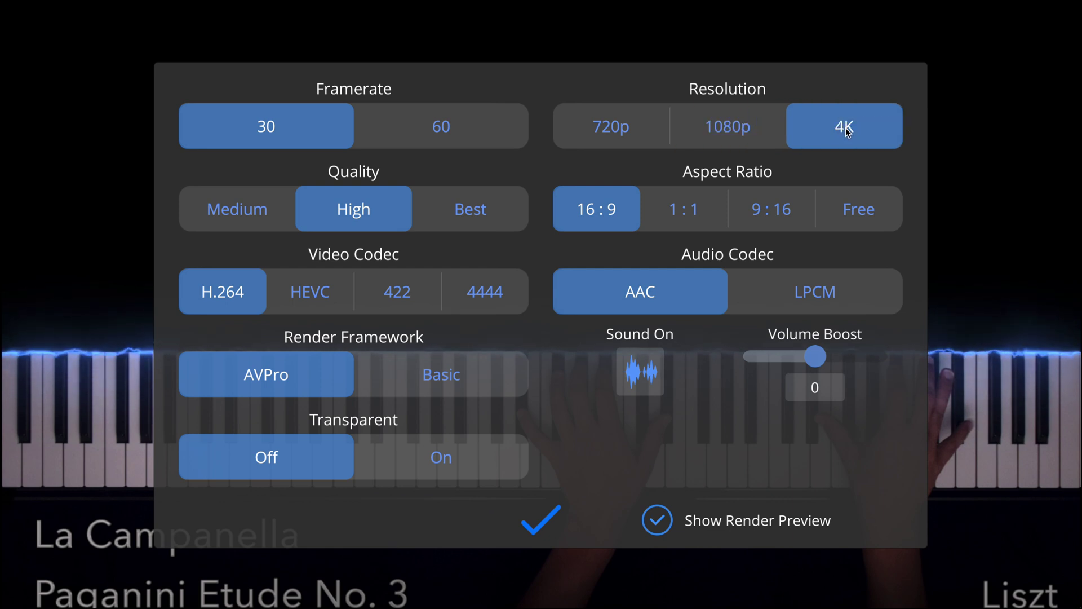
pyautogui.click(745, 135)
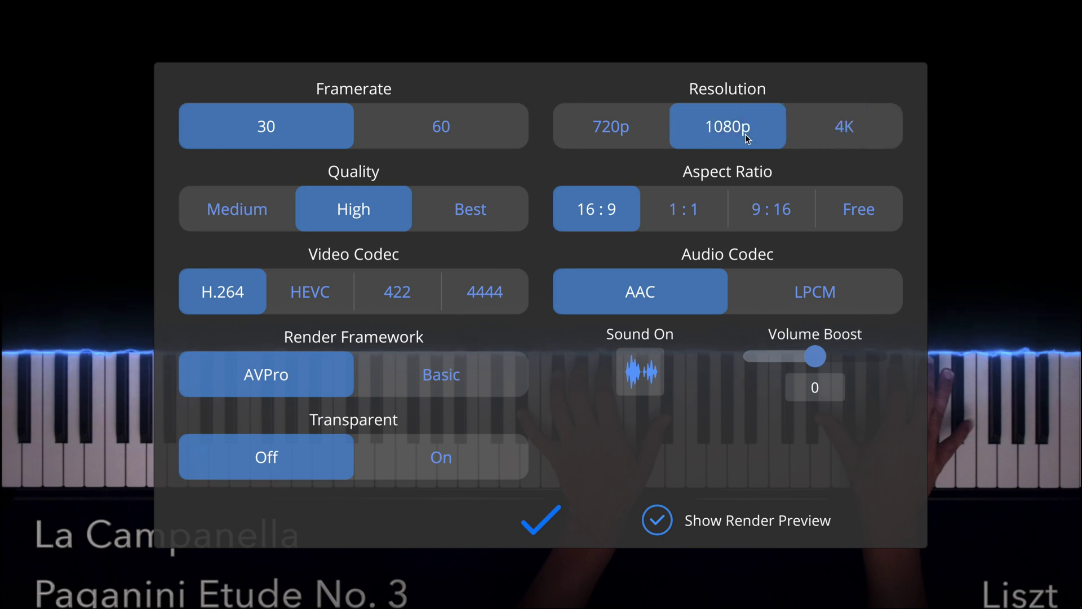
# - Try the 9:16 and 1:1 aspect ratios for the rendered video and return to 16:9
pyautogui.click(772, 209)
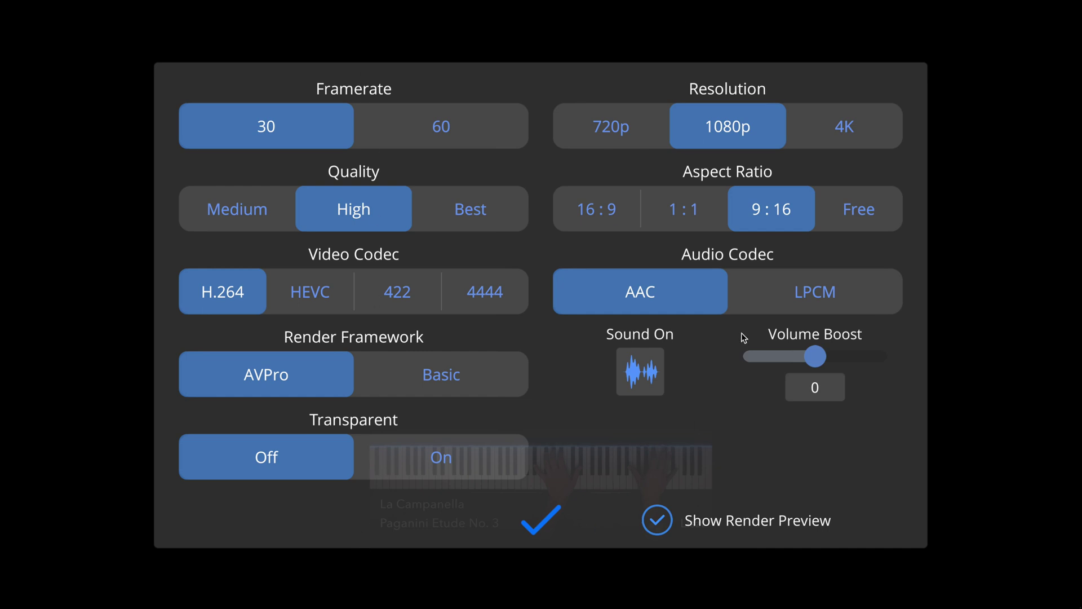
pyautogui.click(693, 218)
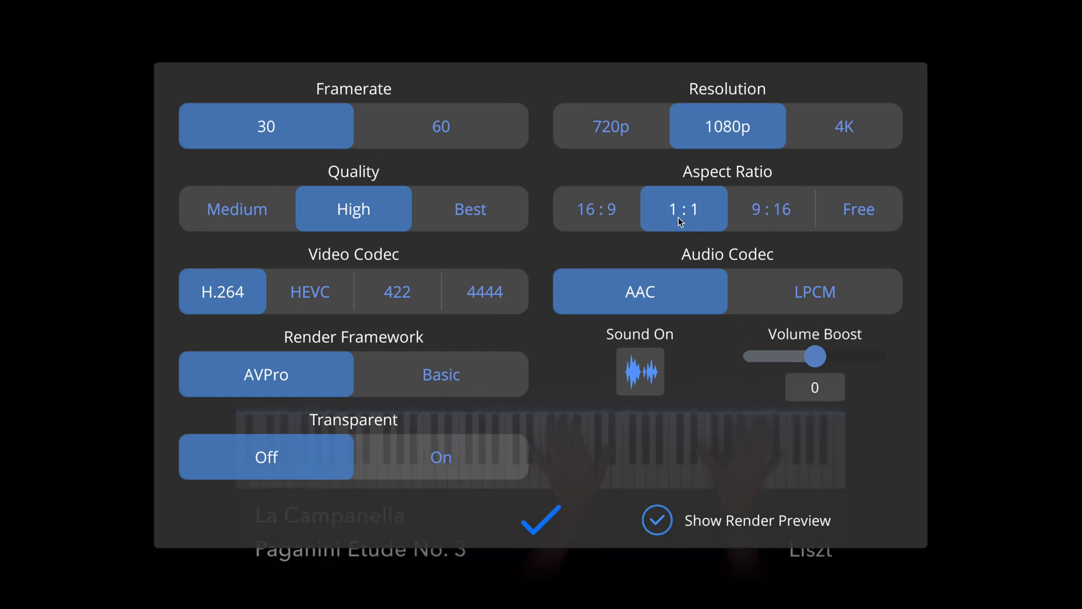
pyautogui.click(608, 207)
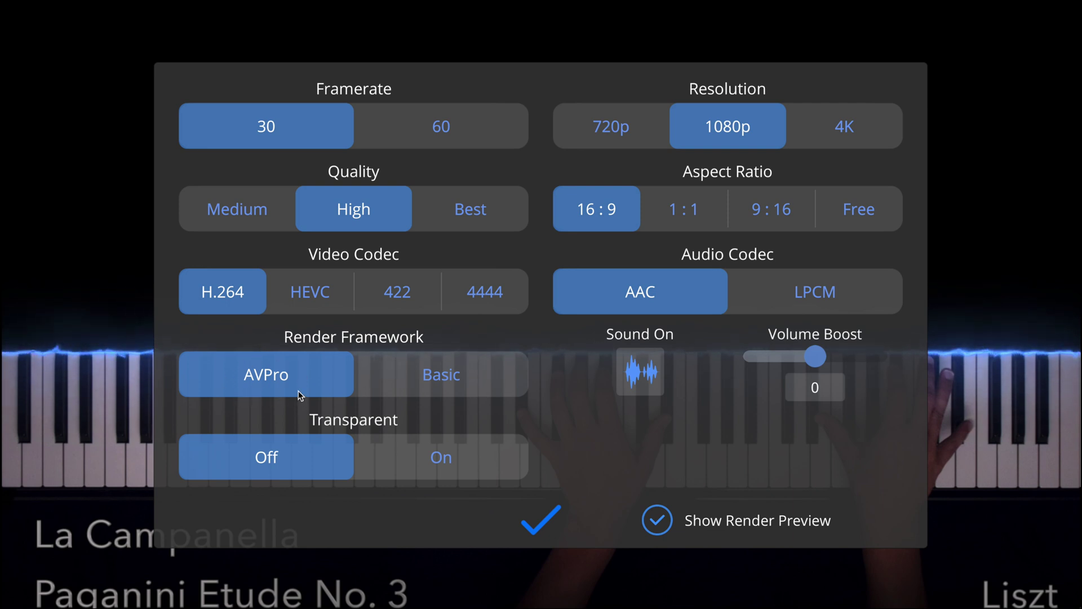
# - Try the Basic render framework, return to AVPro and confirm the video render settings
pyautogui.click(416, 377)
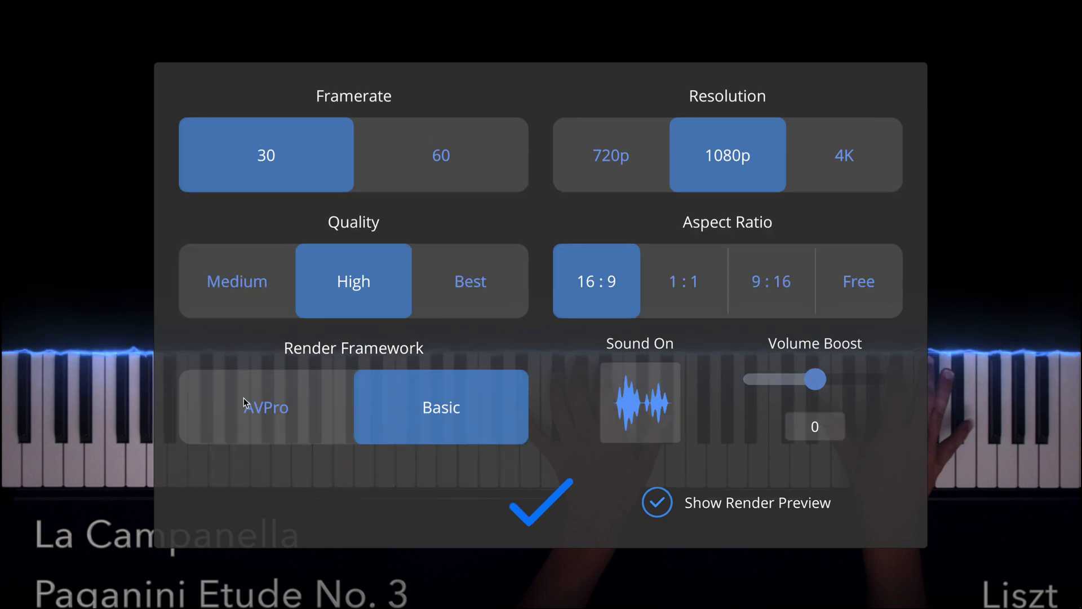
pyautogui.click(255, 414)
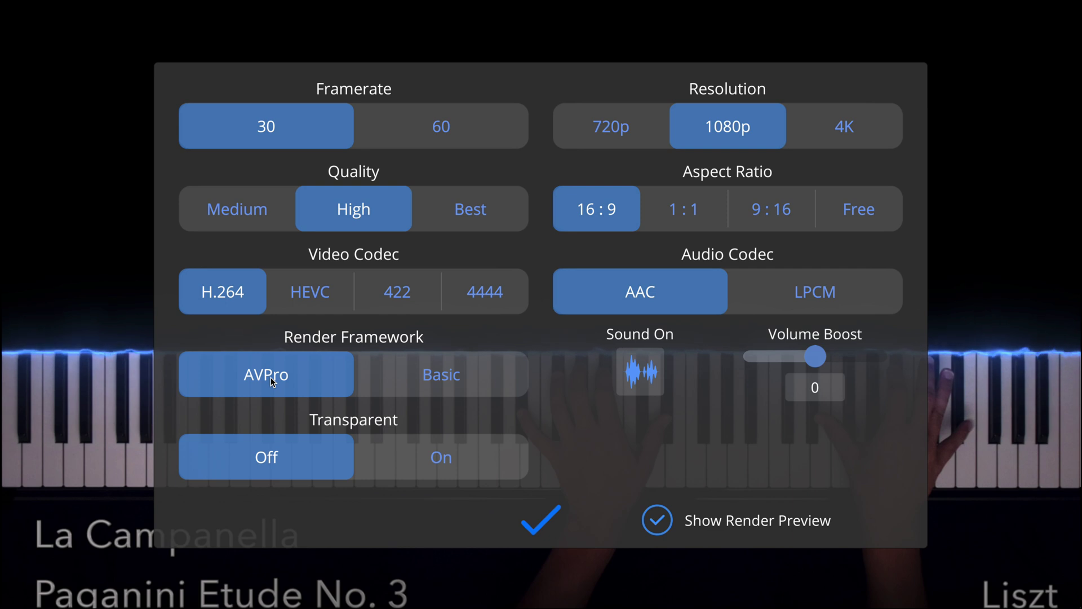
pyautogui.click(543, 517)
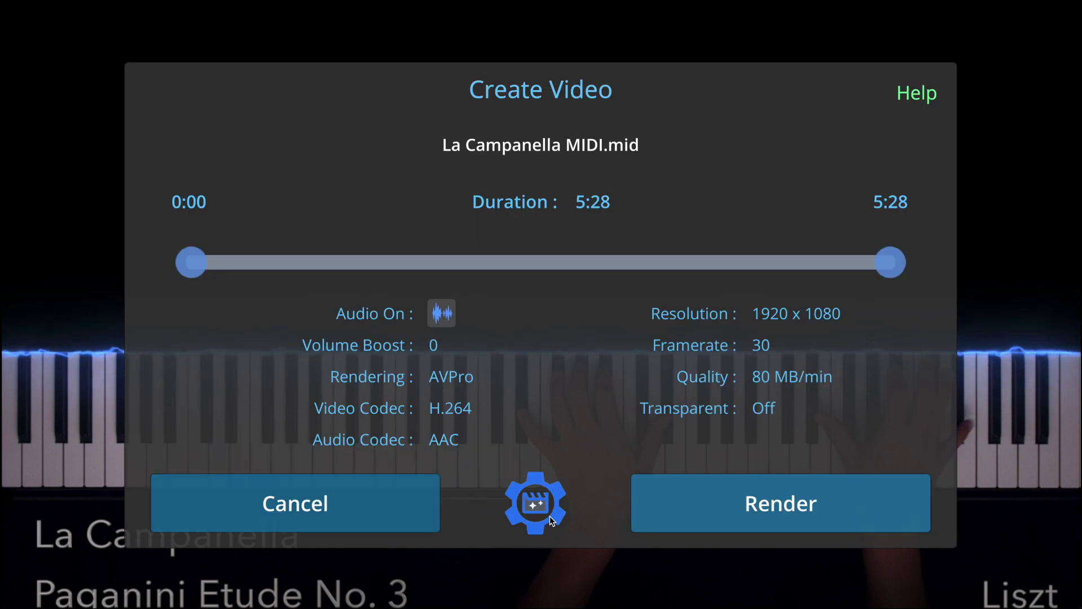
# - Render the full video as a mov file named La Campanella MIDI and open the finished file from the Renders folder
pyautogui.click(707, 516)
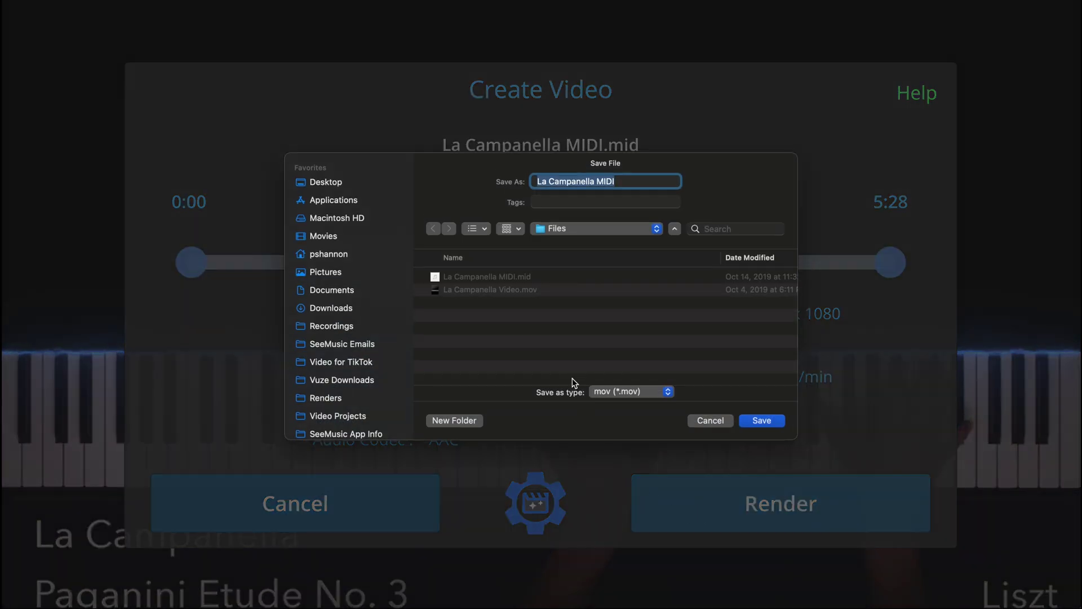
pyautogui.click(763, 422)
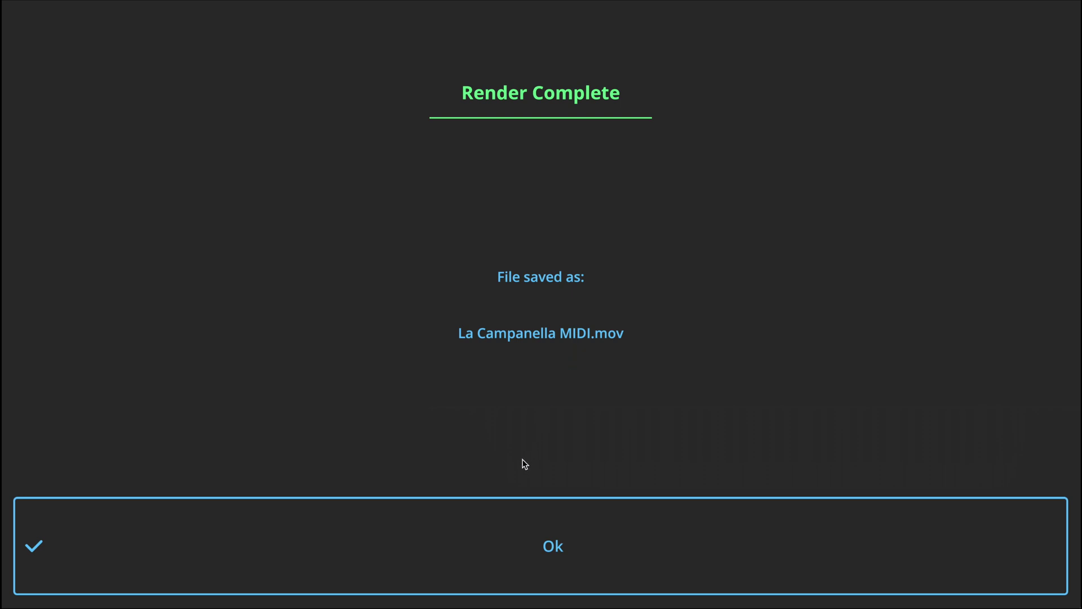
pyautogui.click(472, 558)
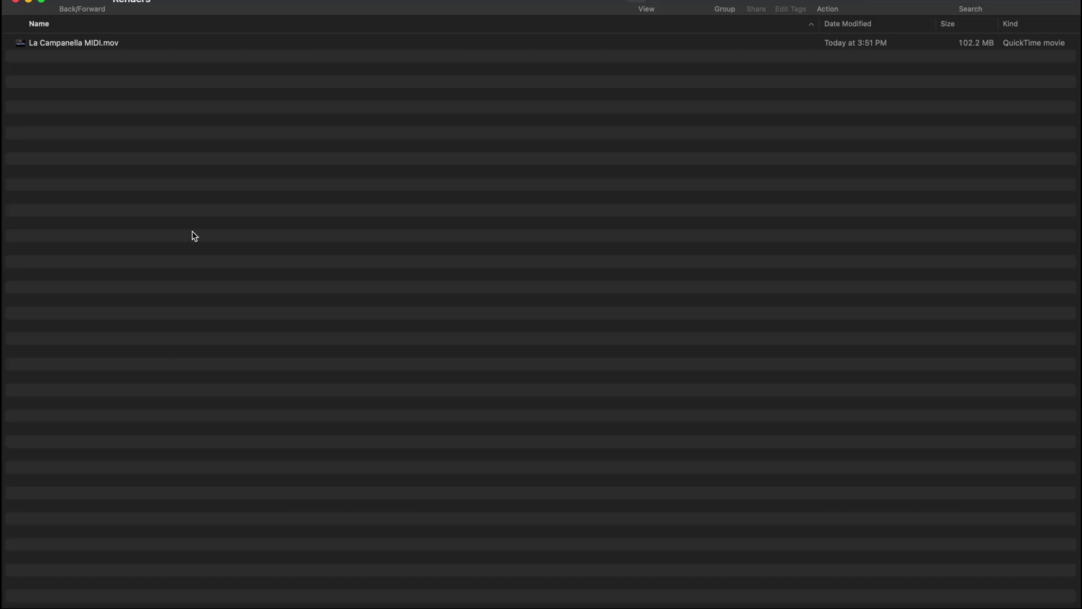
pyautogui.click(168, 44)
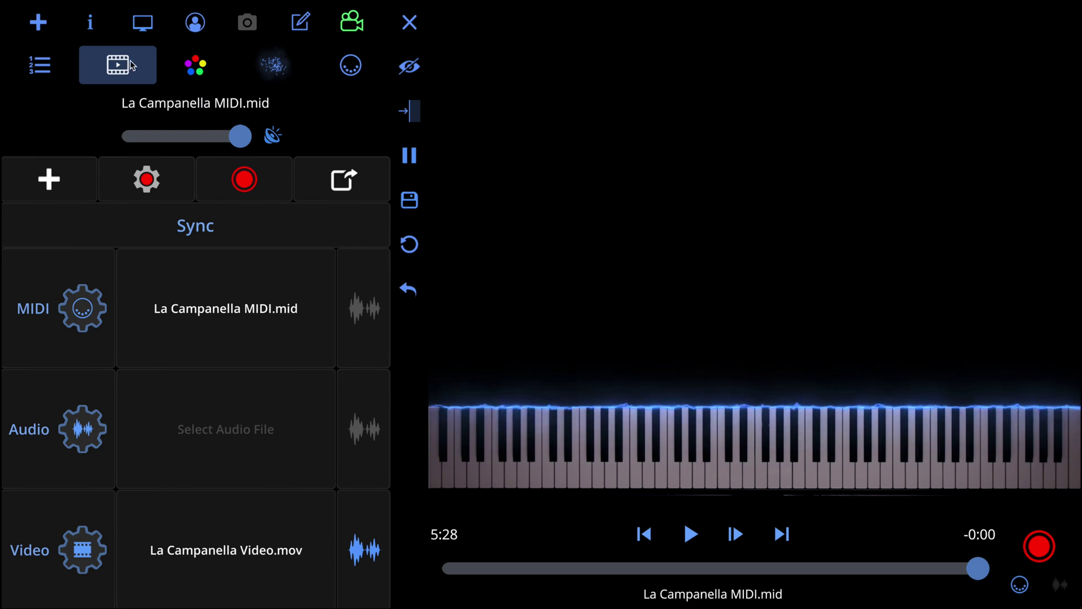
# - Open the SeeMusic information screen and go to its support option
pyautogui.click(89, 24)
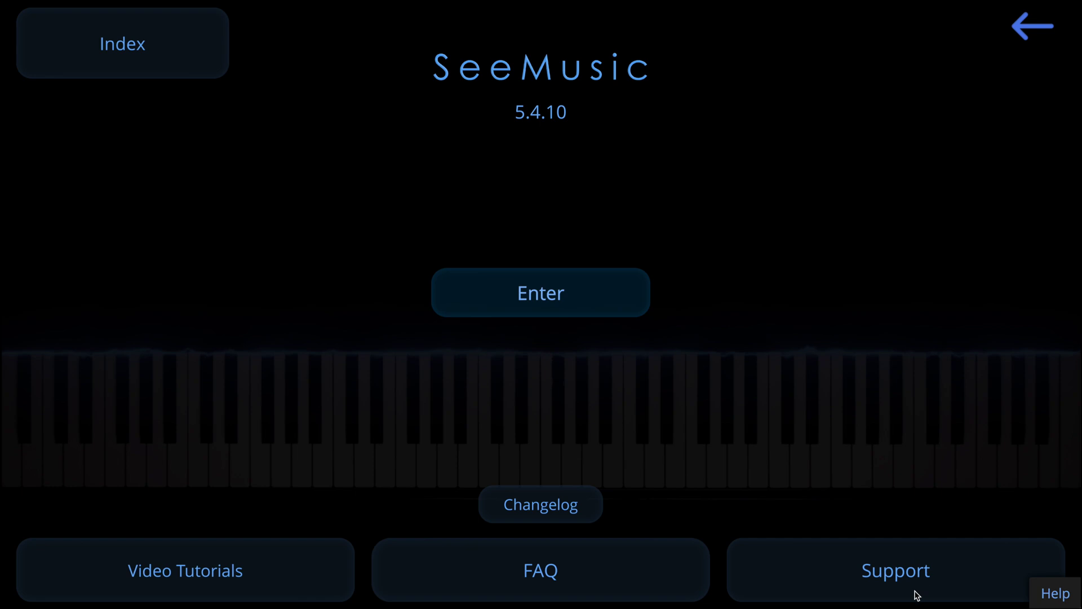
pyautogui.click(883, 574)
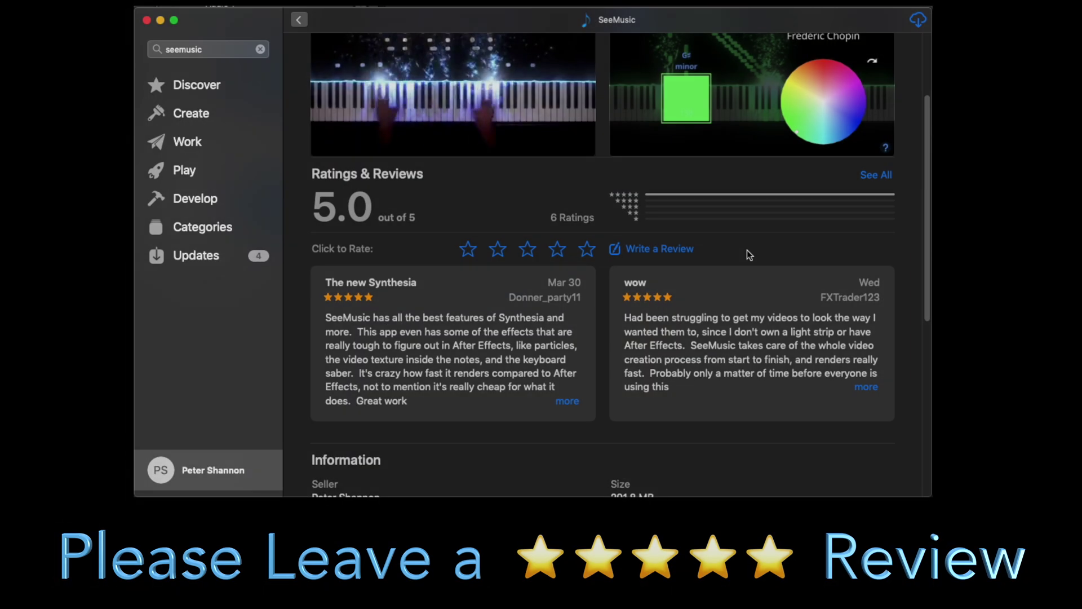
# - On SeeMusic's App Store page, write and submit a five-star review titled "Amazing!" with the text "Awesome app!"
pyautogui.click(665, 250)
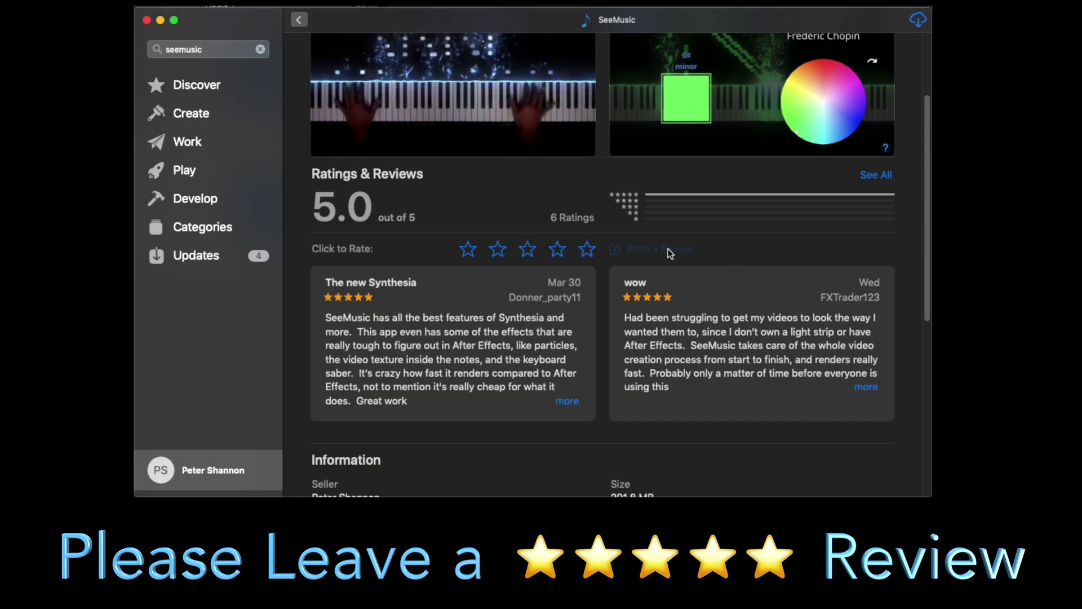
pyautogui.write('Amazing!')
pyautogui.press('Tab')
pyautogui.write('Awesome ap')
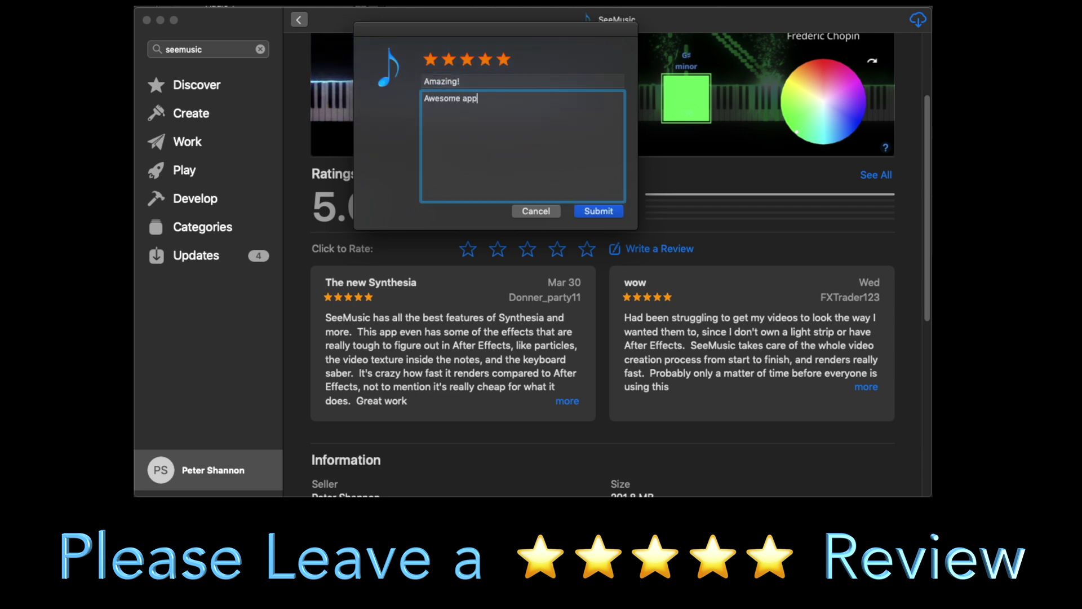
pyautogui.write('p!')
pyautogui.click(600, 212)
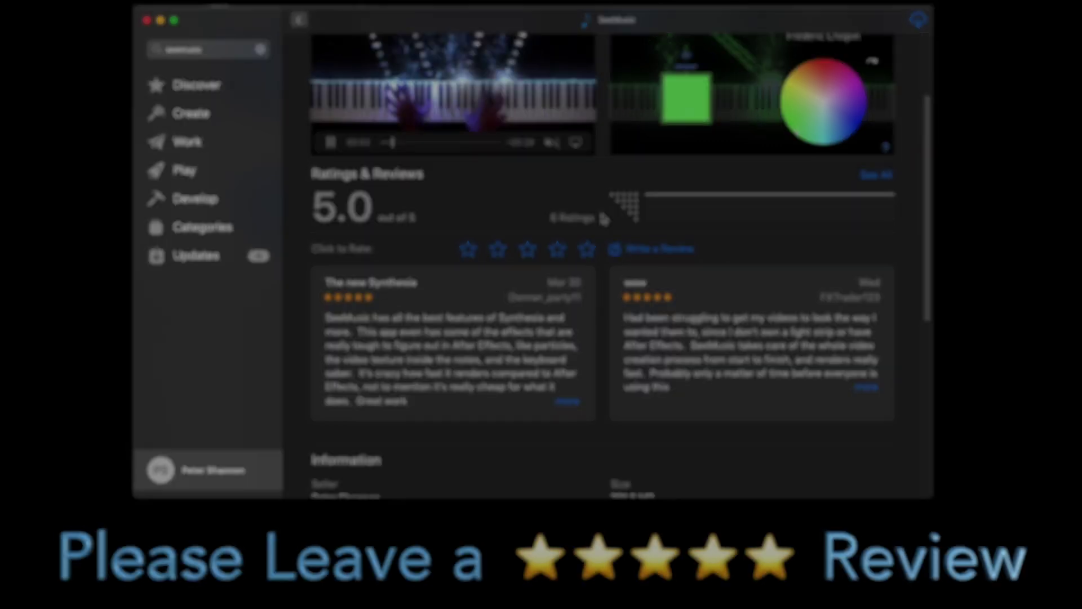